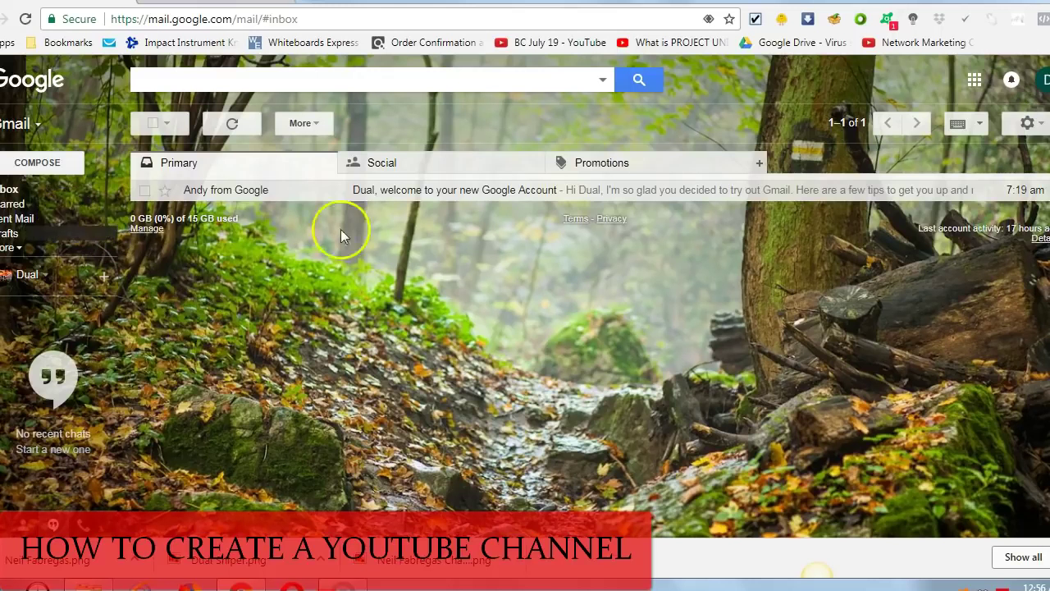
- Open YouTube from the Google apps of the Gmail account
click(973, 85)
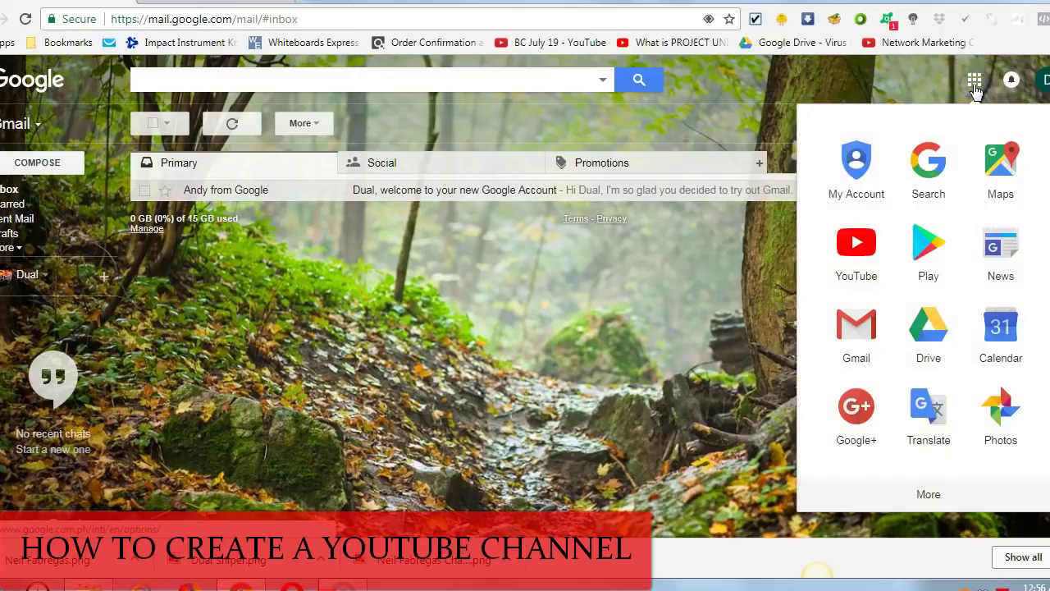
click(860, 256)
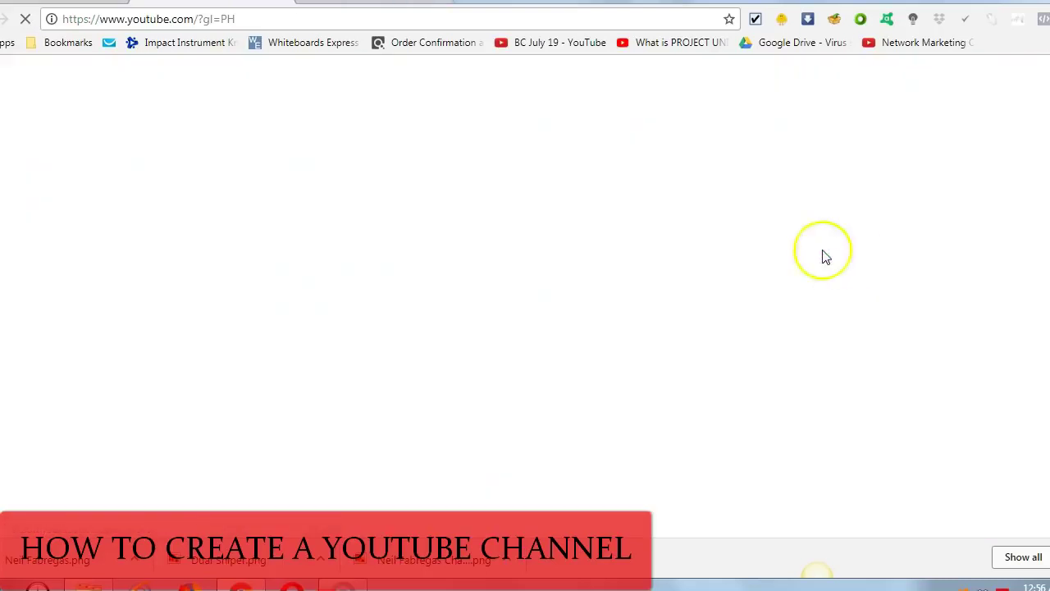
click(216, 2)
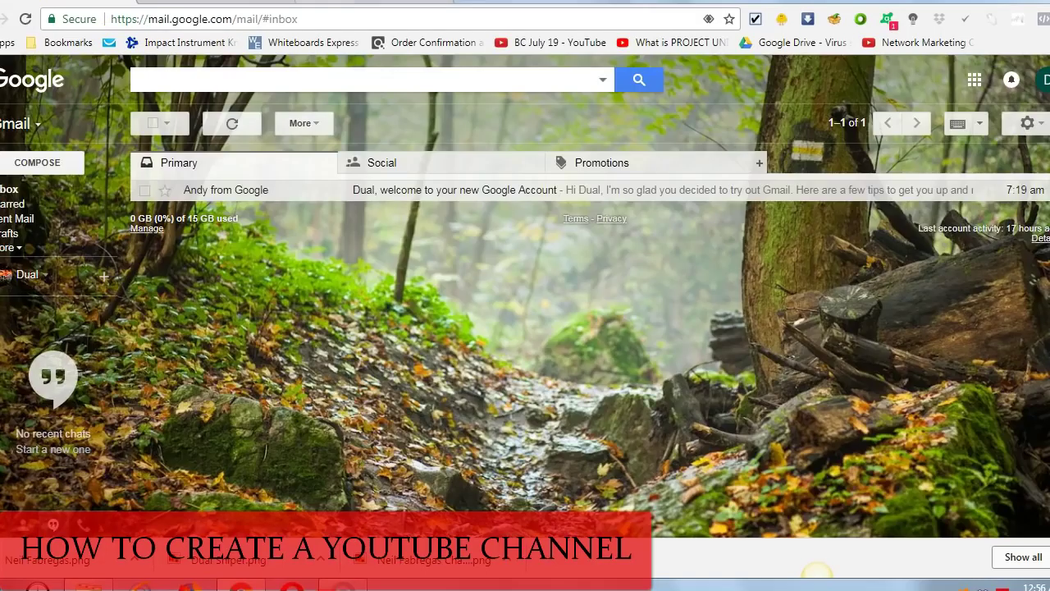
click(234, 3)
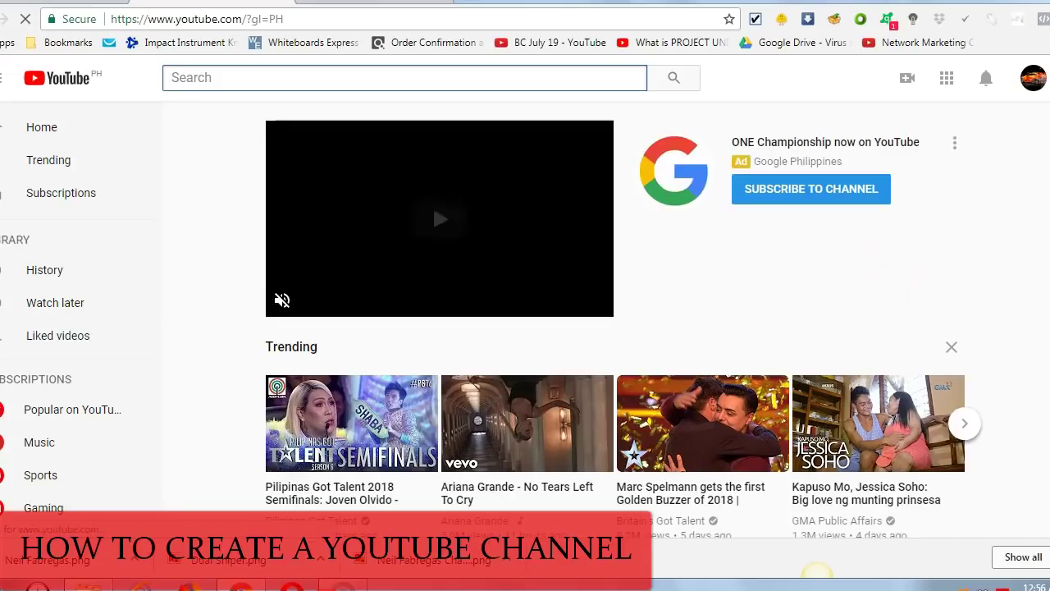
- Compare the account signed in on YouTube with the one signed in to Gmail
click(1035, 82)
click(1033, 96)
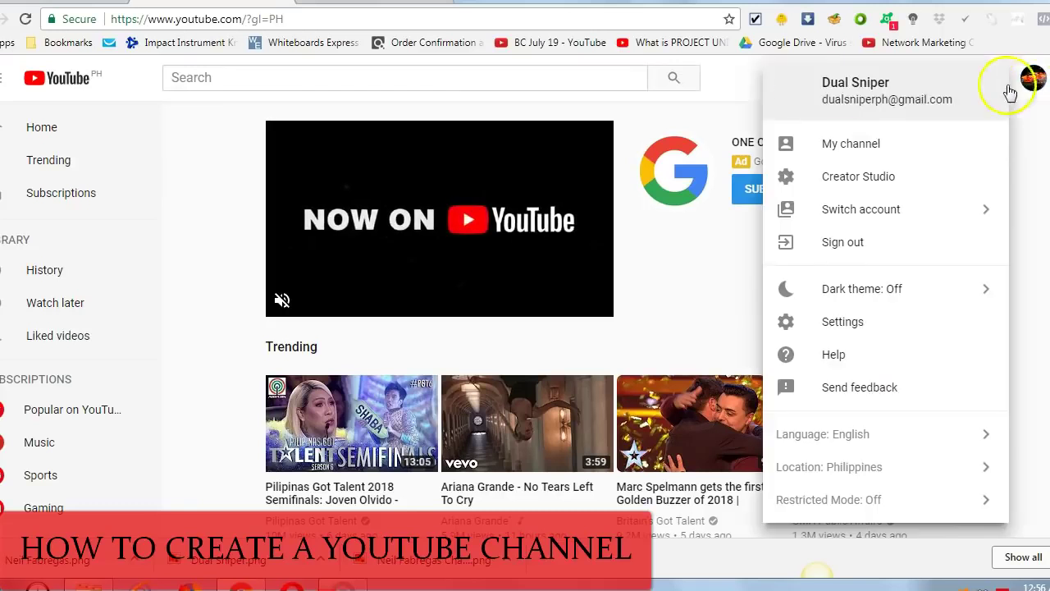
click(737, 82)
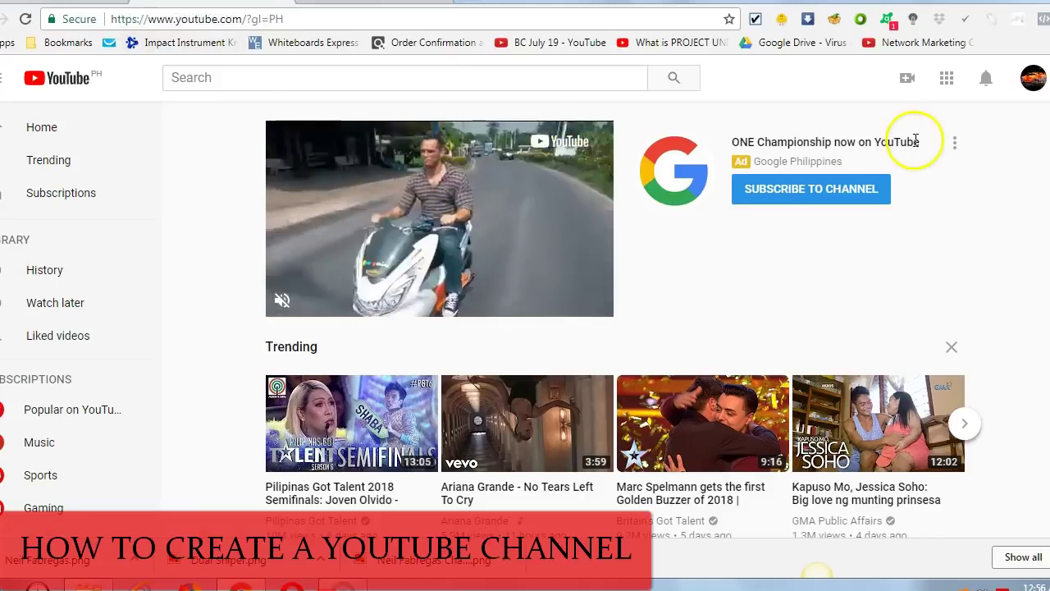
click(1032, 82)
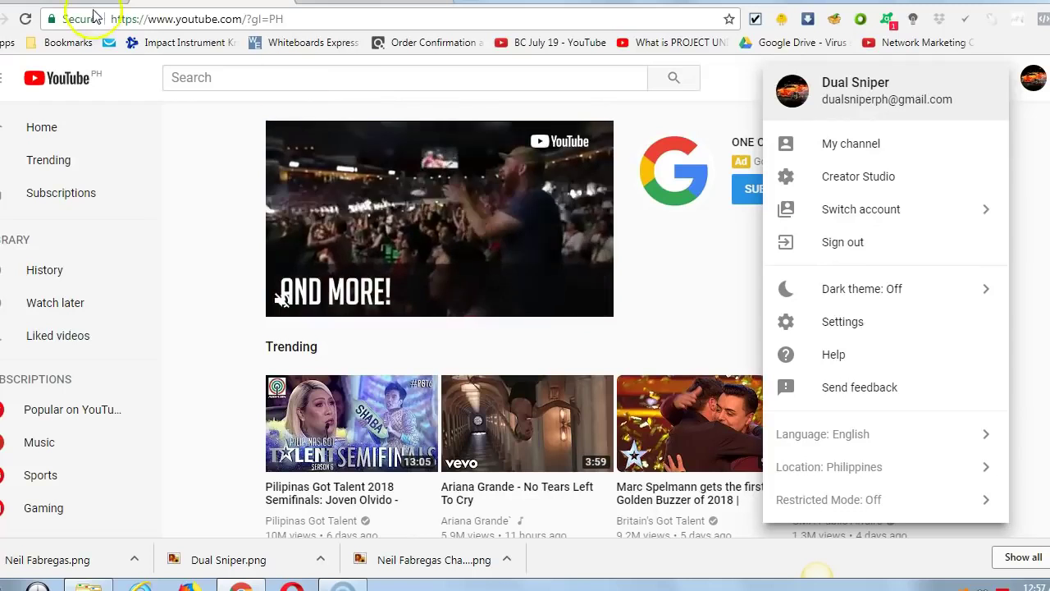
key(ctrl+Tab)
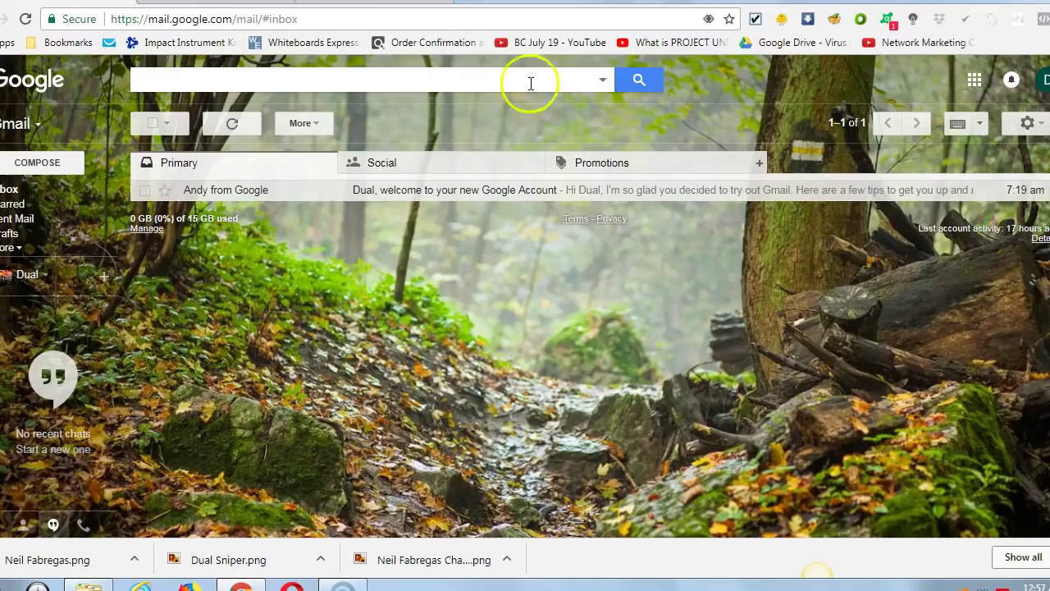
click(1044, 82)
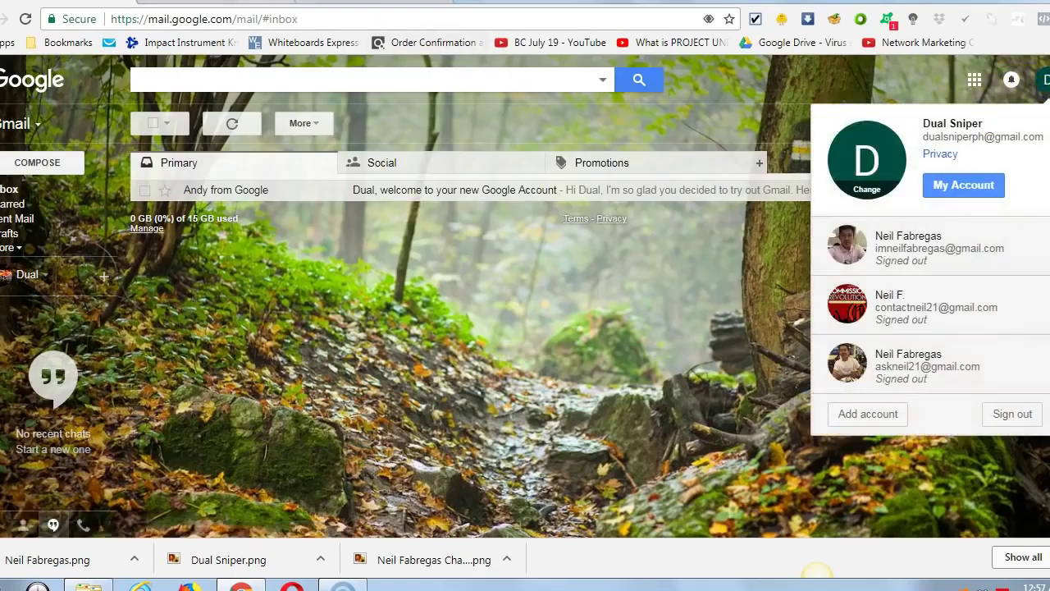
click(230, 8)
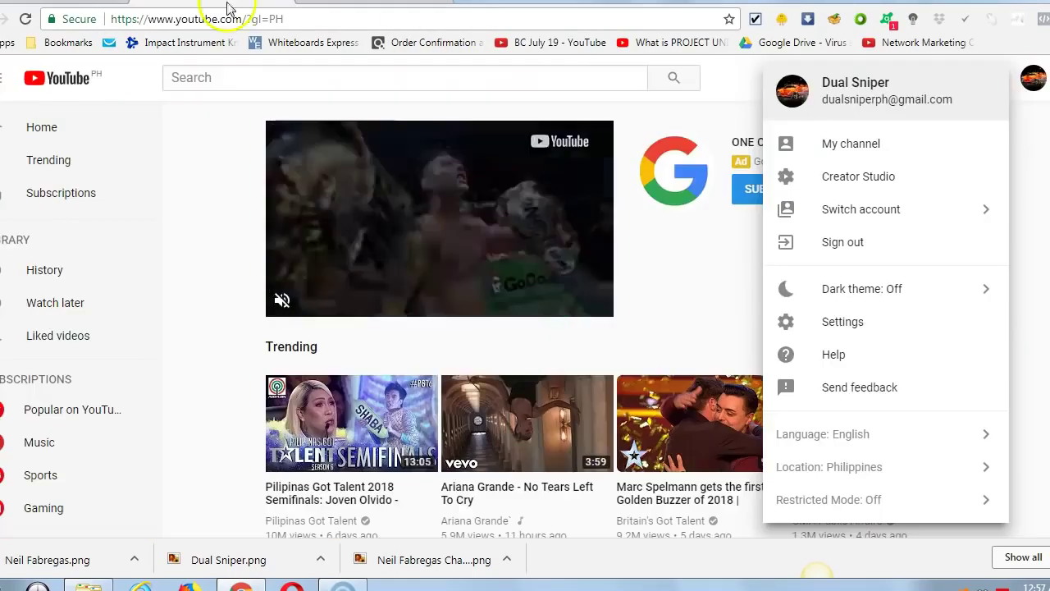
- Create the YouTube channel under the prefilled account name and open its customization page
click(854, 148)
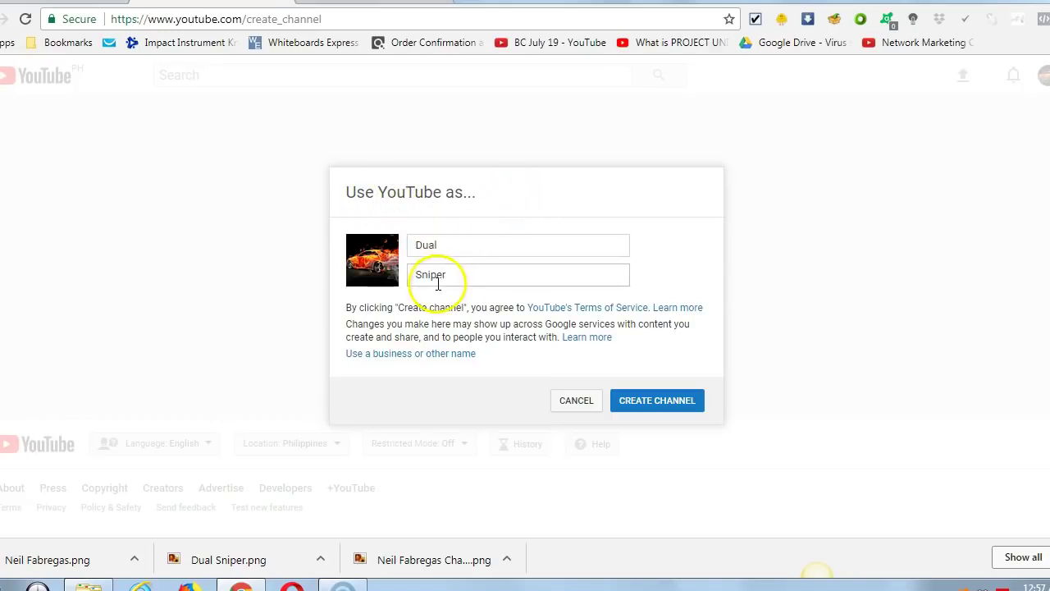
click(464, 279)
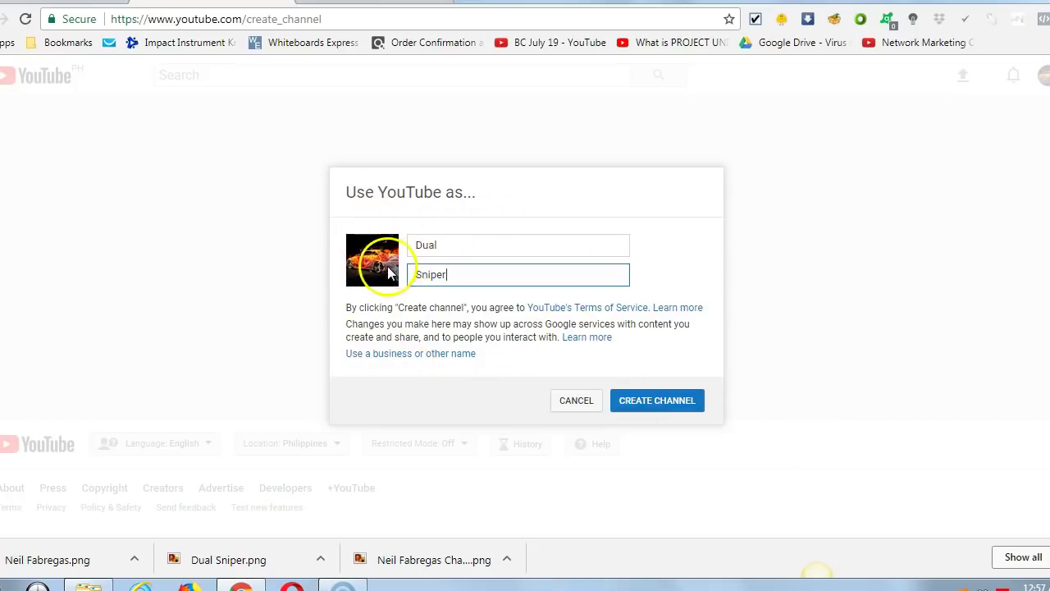
click(653, 409)
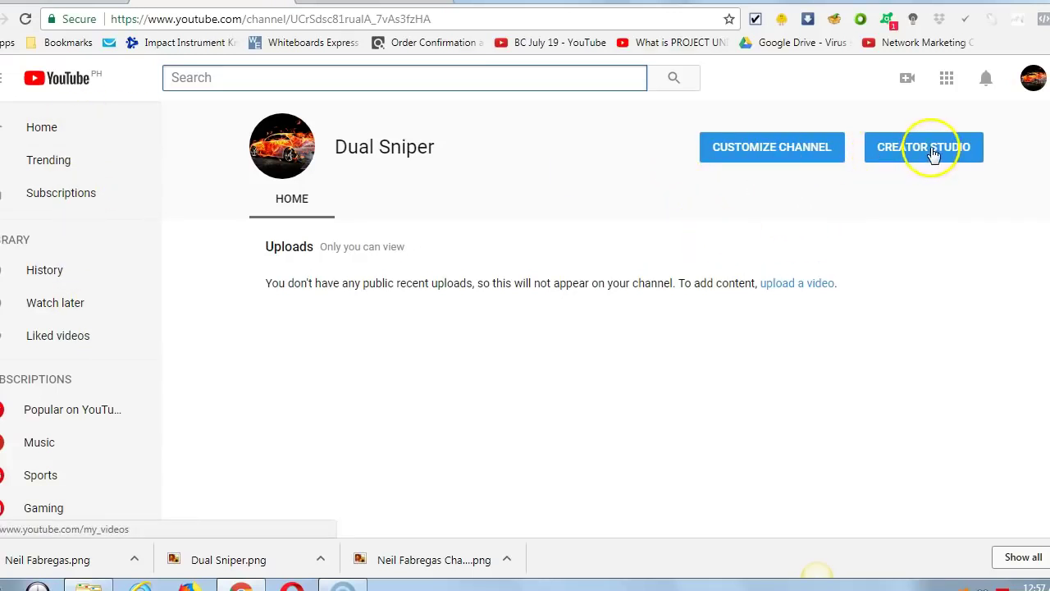
click(763, 154)
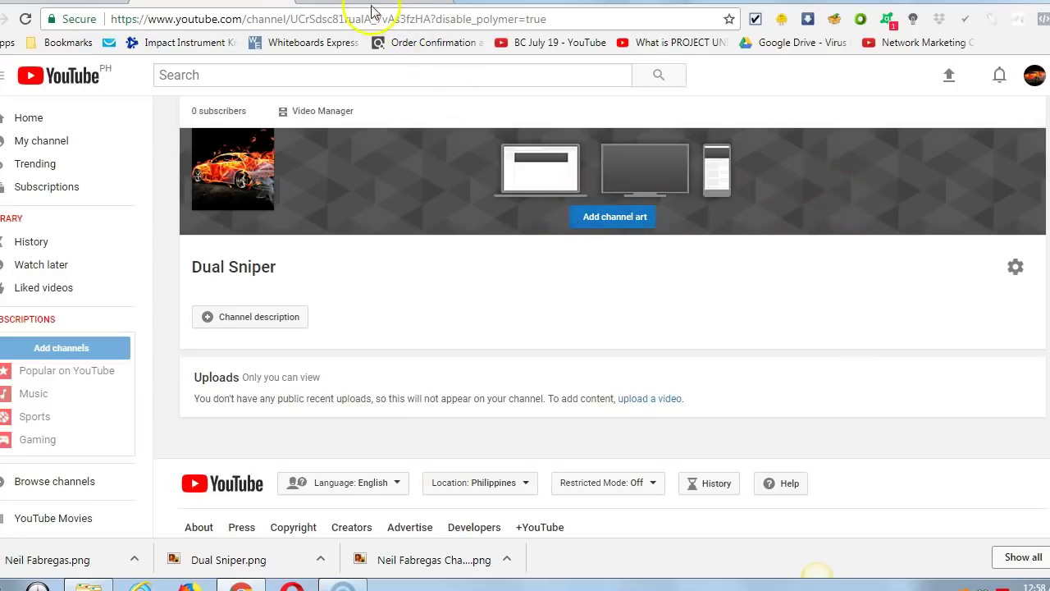
- Switch to Canva and start a new YouTube Channel Art design from the full set of design types
click(425, 5)
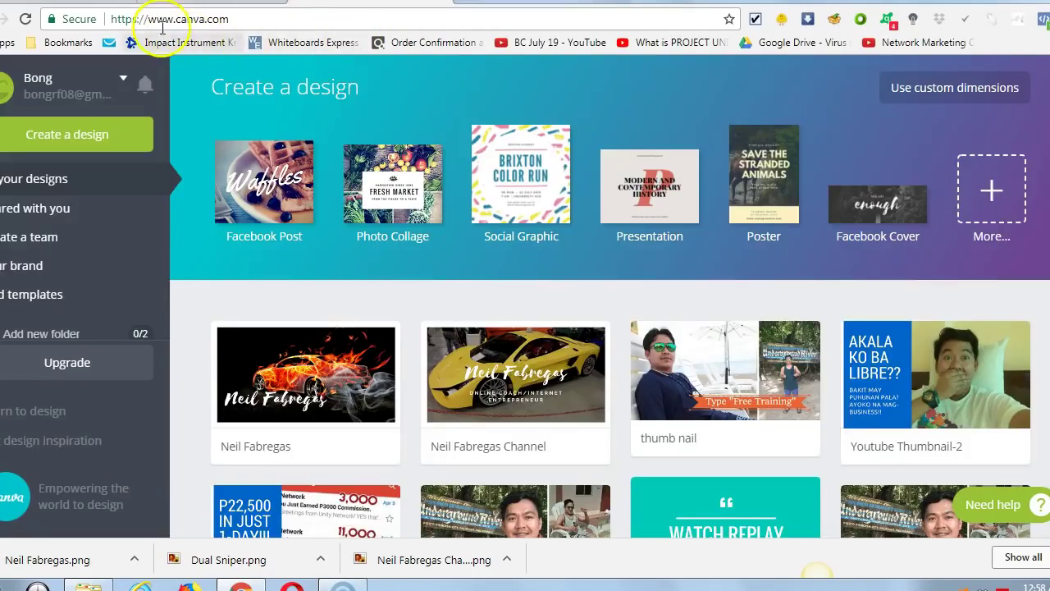
click(264, 18)
click(289, 18)
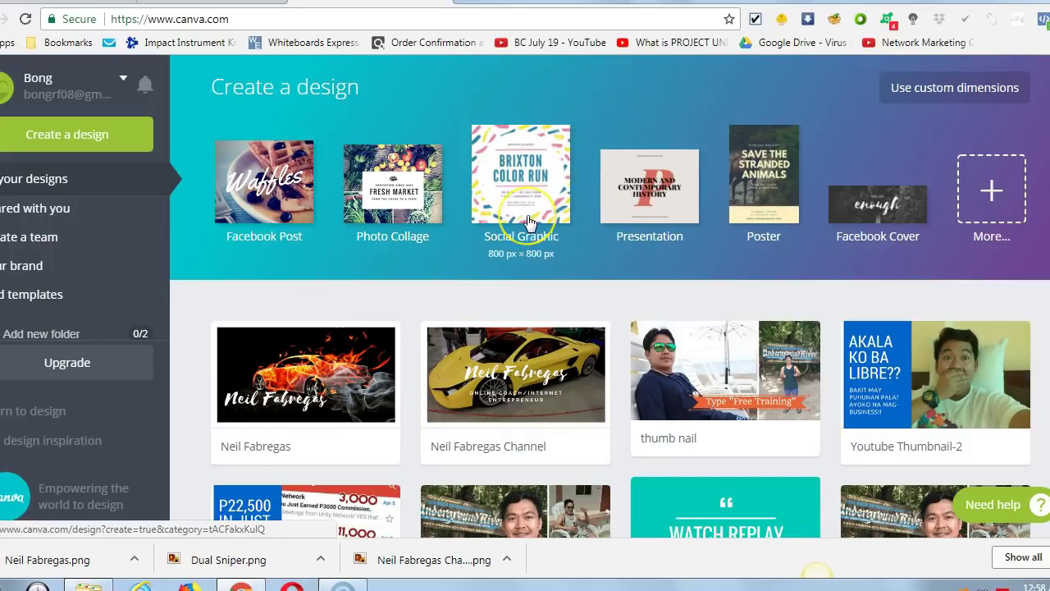
click(994, 197)
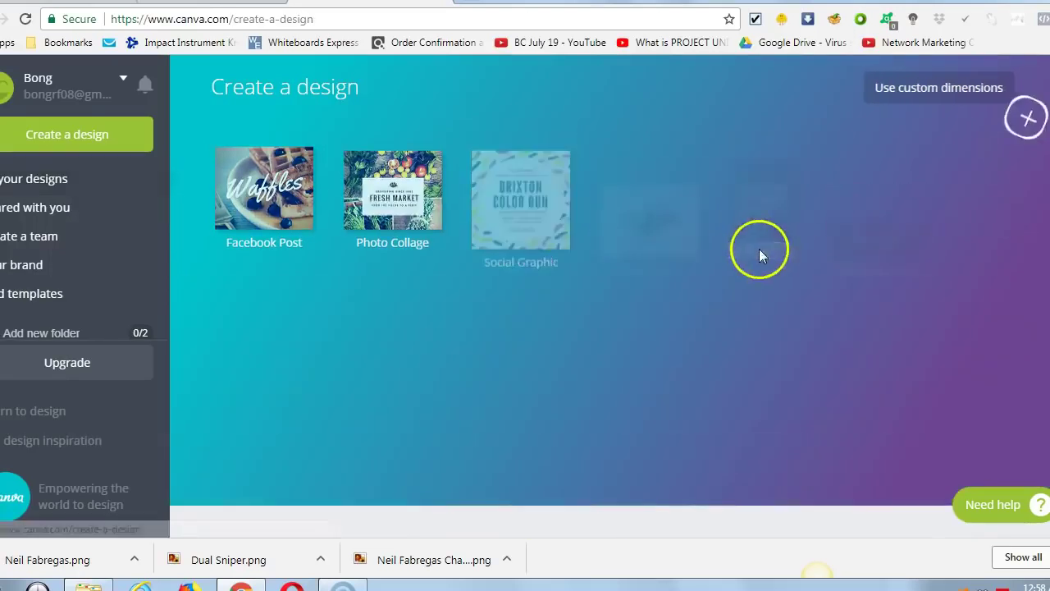
scroll(728, 311, down, 1)
scroll(727, 311, down, 7)
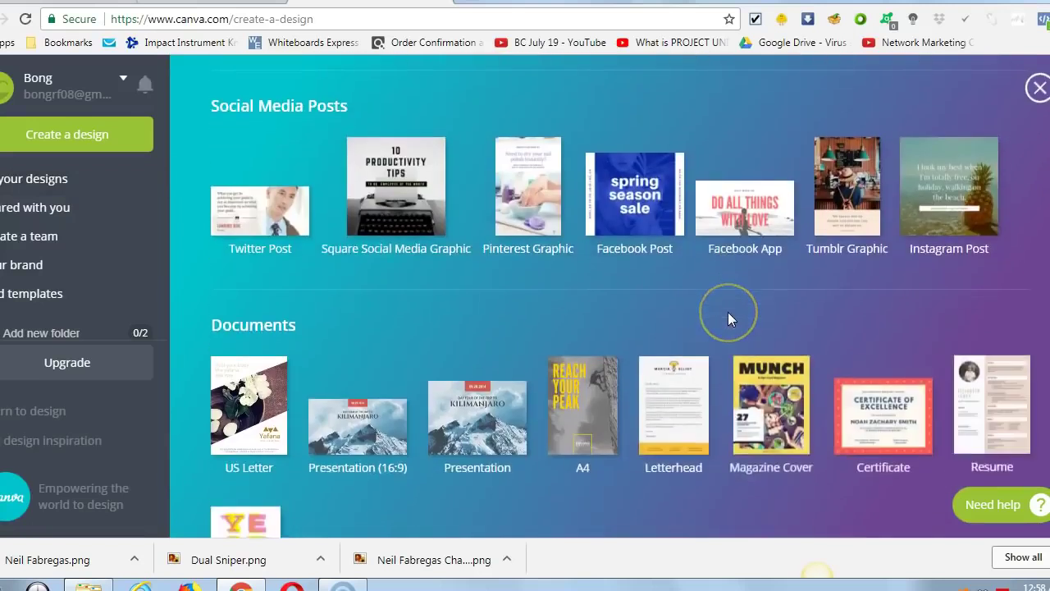
scroll(728, 311, down, 5)
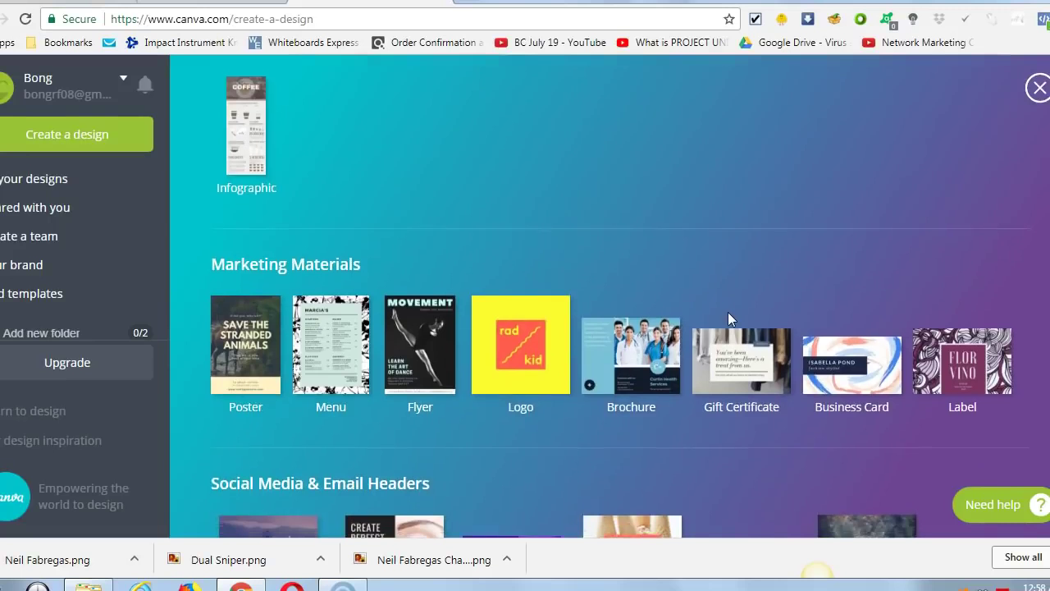
scroll(727, 312, down, 3)
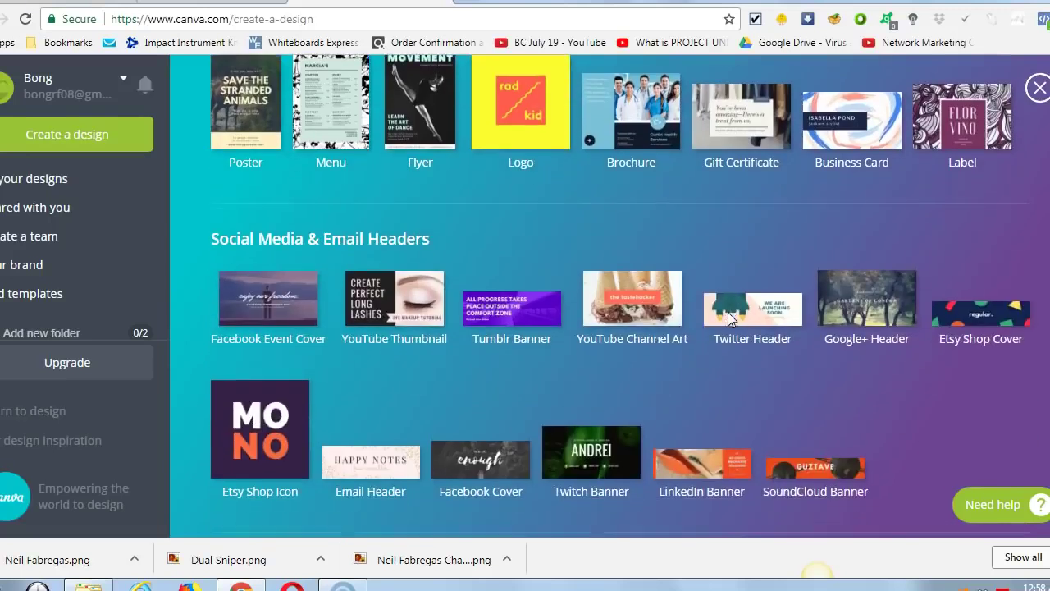
click(637, 313)
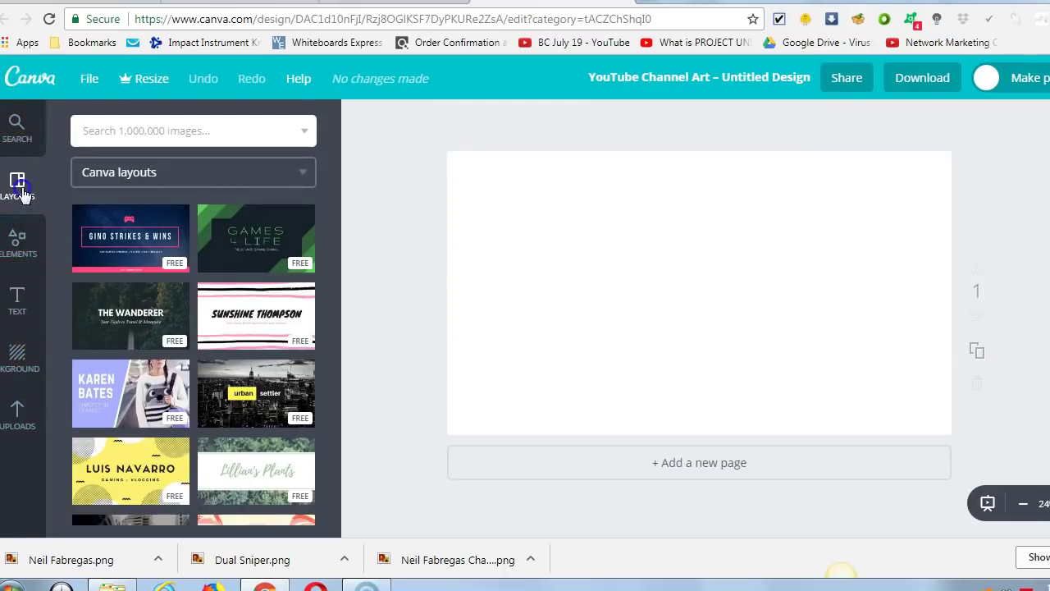
- Browse the Canva layouts and apply the "Chasing the Sun" layout to the blank page
scroll(176, 279, down, 2)
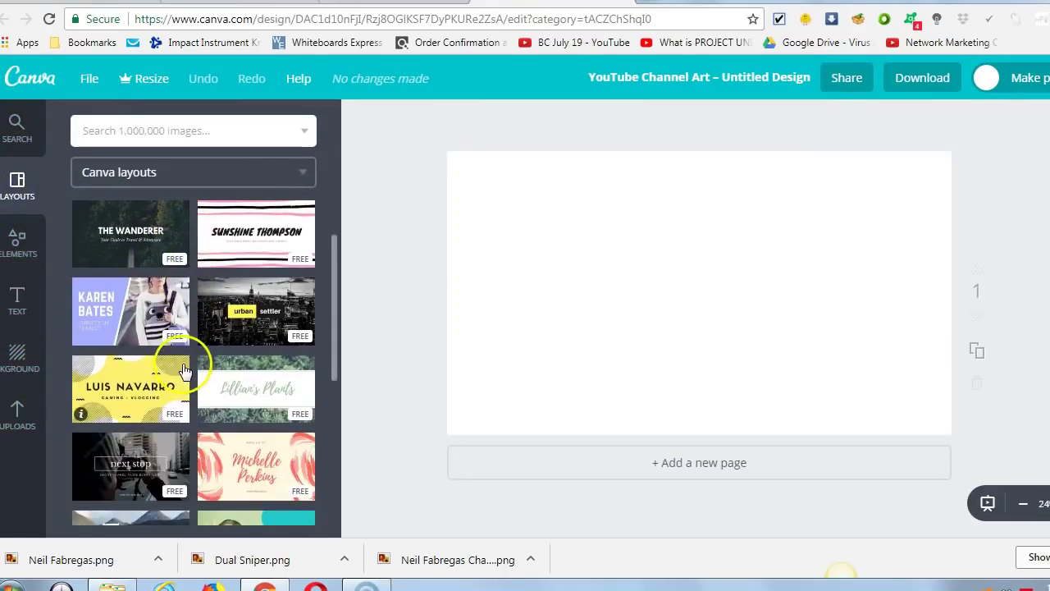
scroll(213, 328, up, 2)
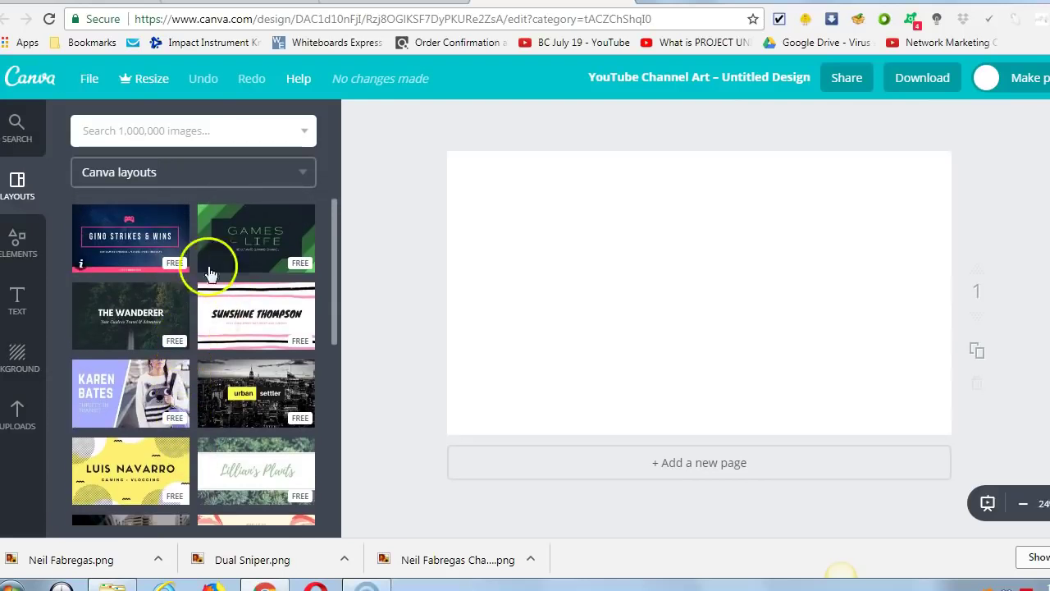
scroll(225, 303, down, 4)
scroll(236, 331, down, 3)
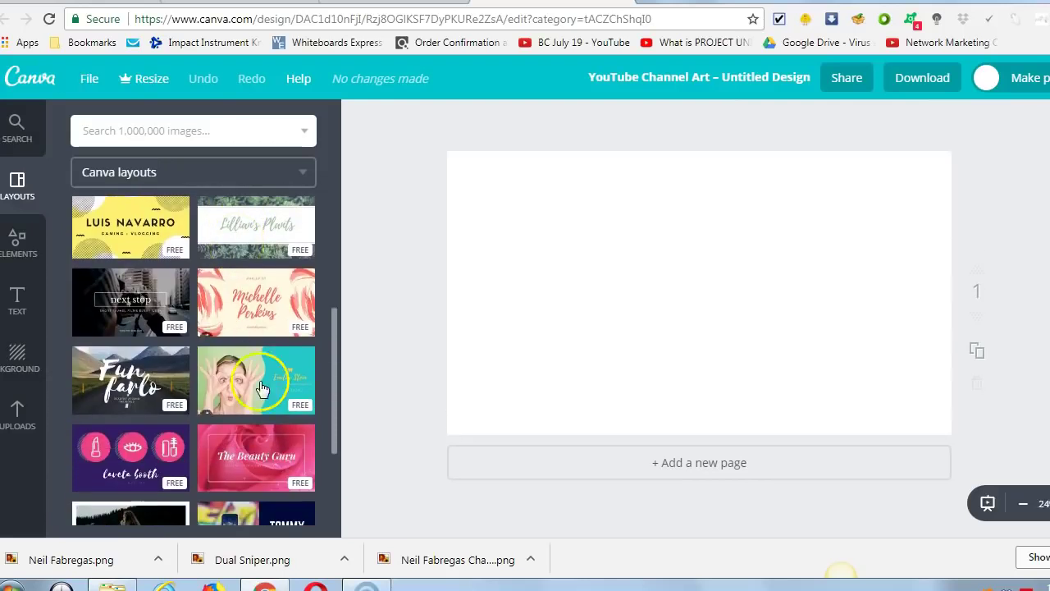
scroll(192, 406, down, 2)
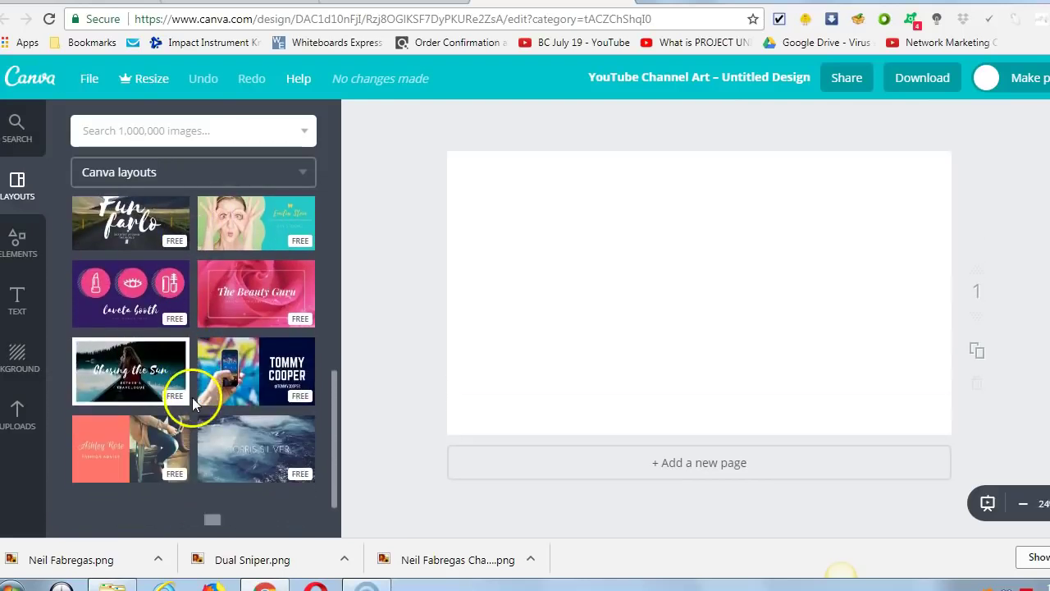
click(127, 376)
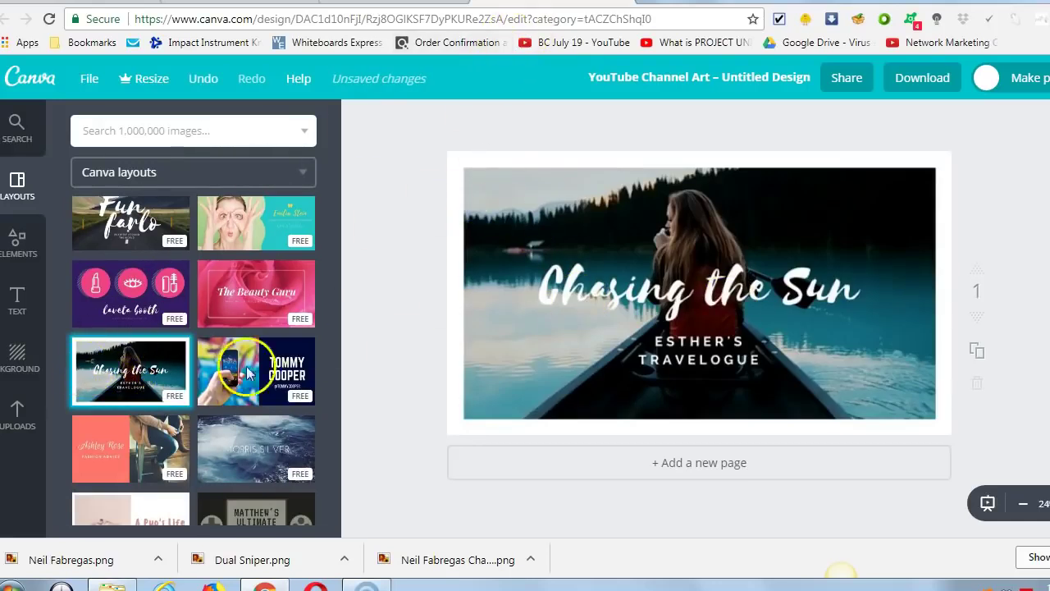
- Replace the layout's lake photo with the flaming car picture from the uploaded images
click(21, 425)
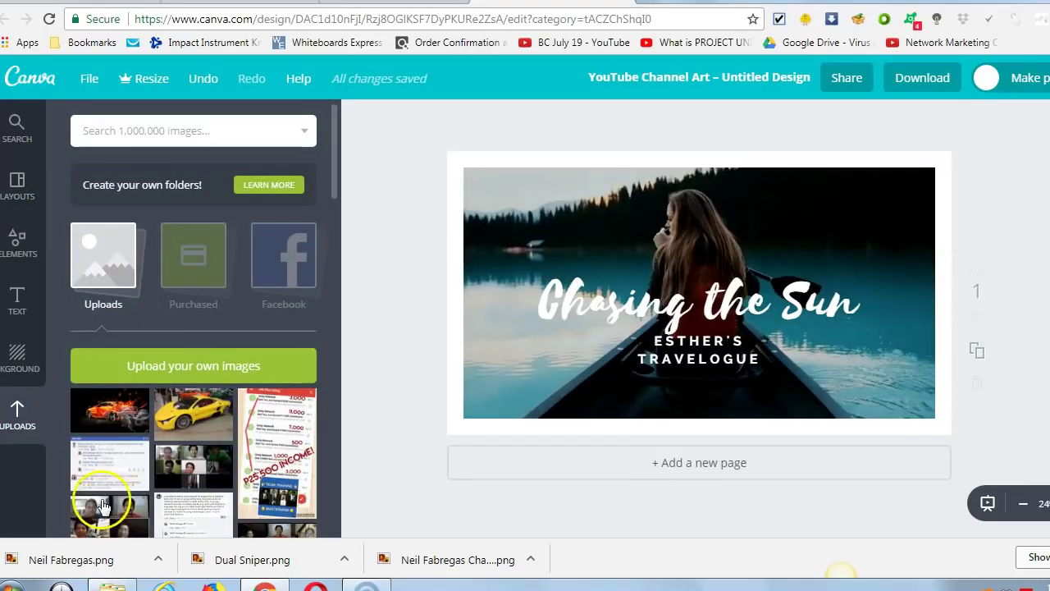
click(184, 371)
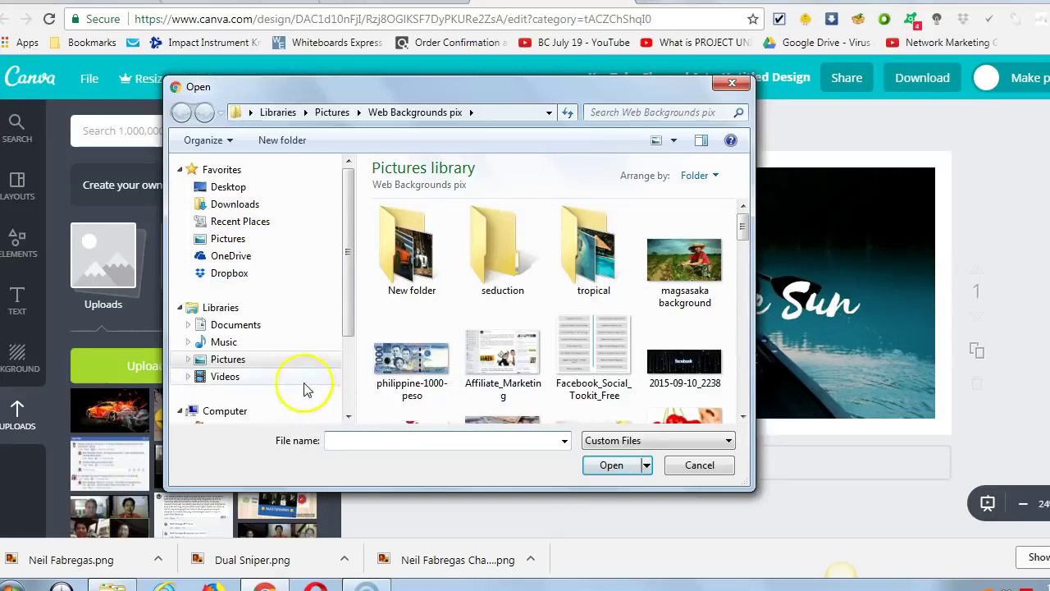
click(733, 82)
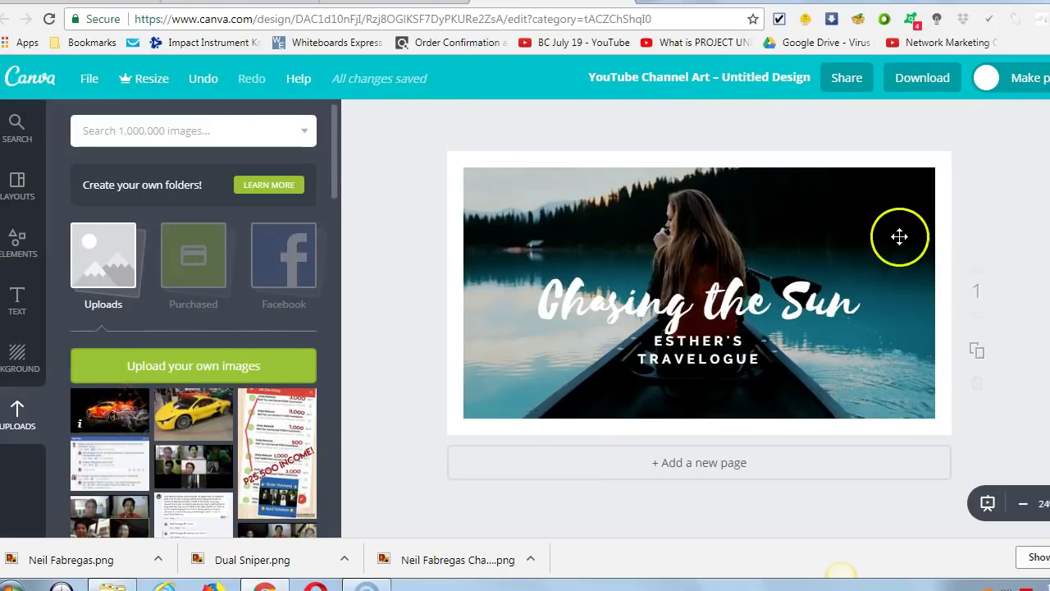
click(872, 227)
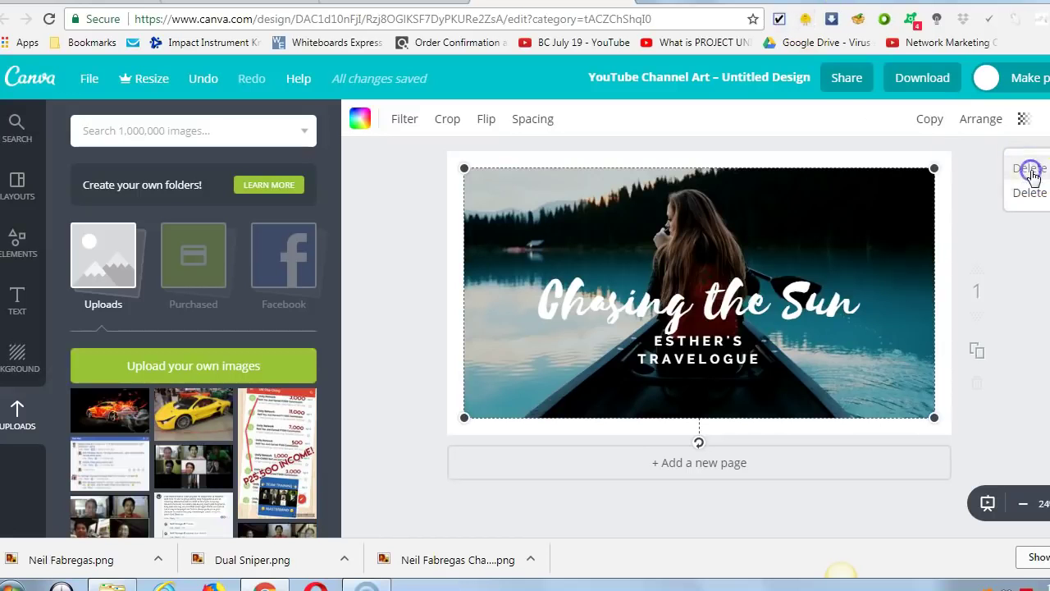
click(1033, 174)
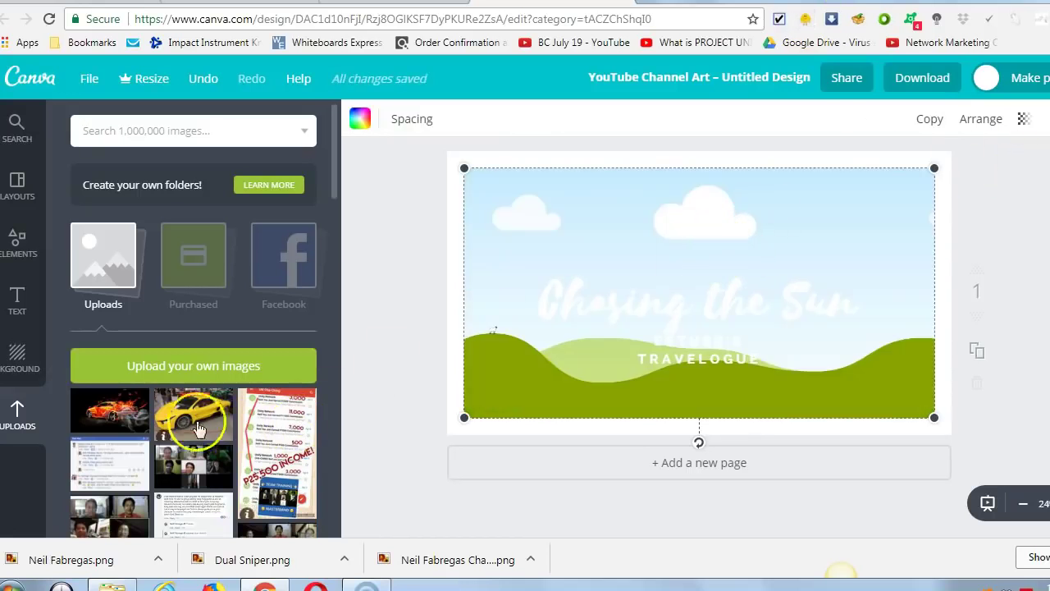
drag(110, 410, 470, 351)
click(811, 230)
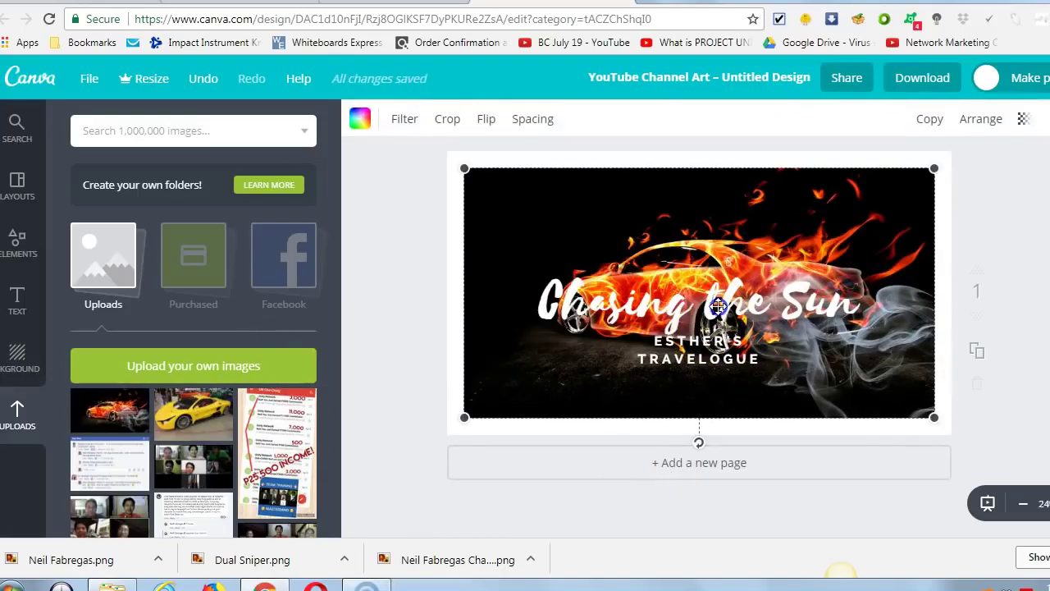
- Replace the heading text "Chasing the Sun" with "Dual Sniper"
click(849, 305)
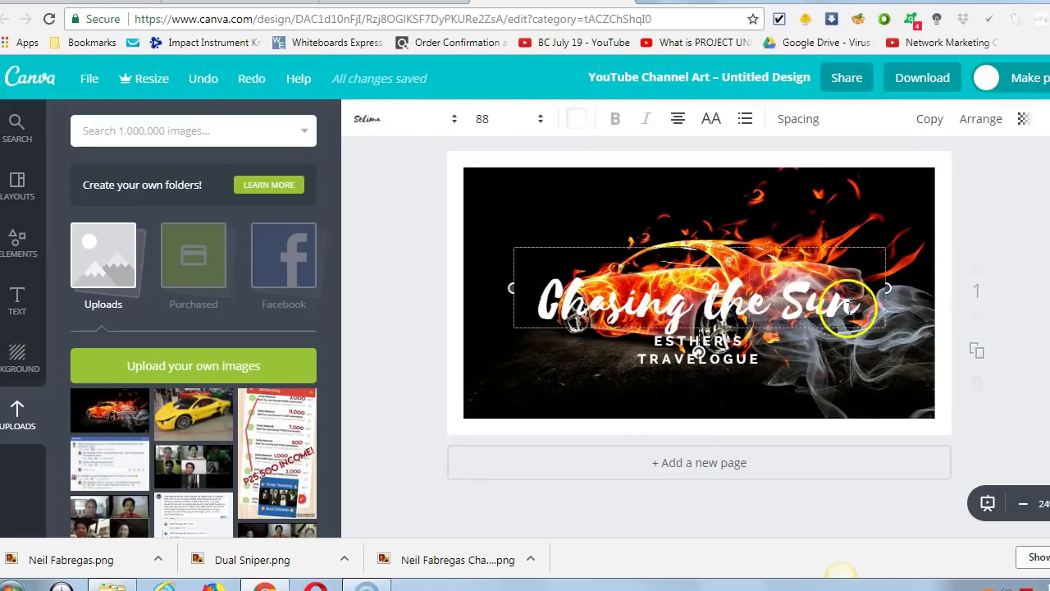
key(BackSpace)
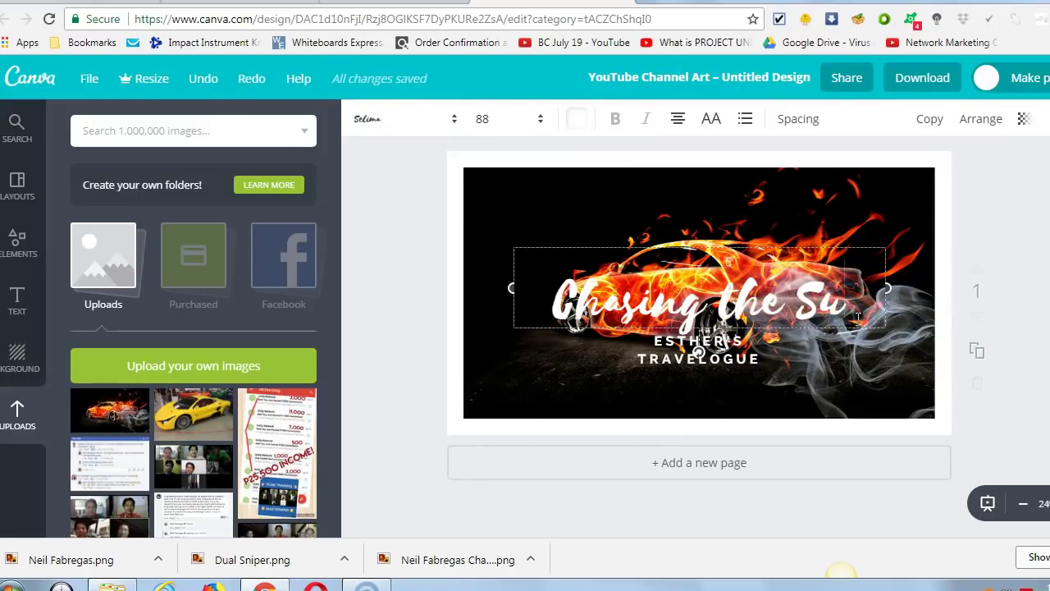
key(BackSpace)
key(BackSpace)
key(BackSpace)
key(BackSpace)
key(BackSpace)
key(BackSpace)
key(BackSpace)
key(BackSpace)
key(BackSpace)
key(BackSpace)
key(BackSpace)
key(BackSpace)
key(BackSpace)
key(BackSpace)
text(Dual Sniper)
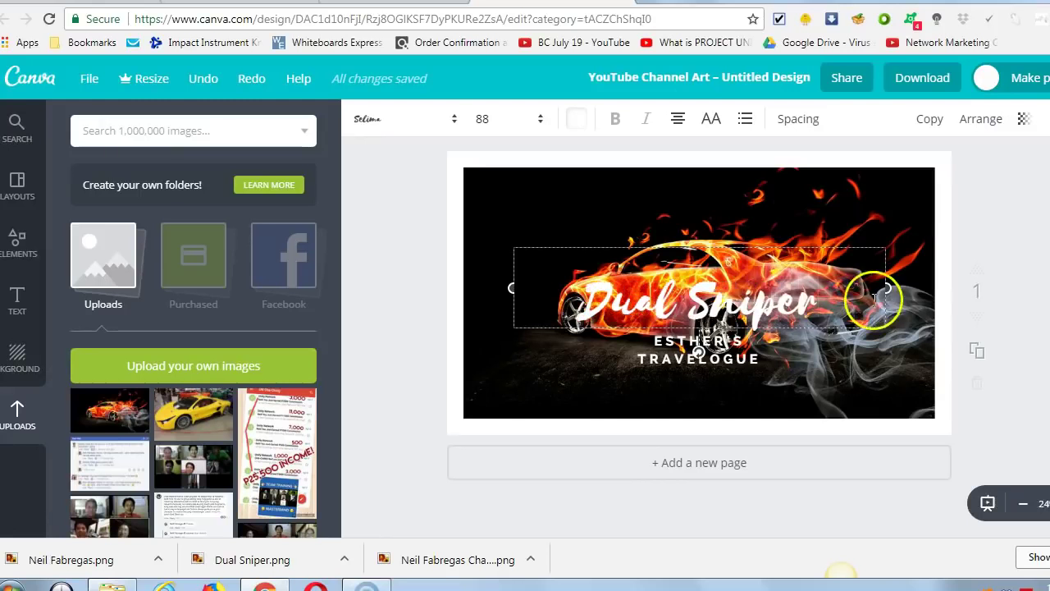
- Delete the "Esther's Travelogue" subtitle and move the "Dual Sniper" heading below the car, towards the artwork's lower-left corner
click(714, 359)
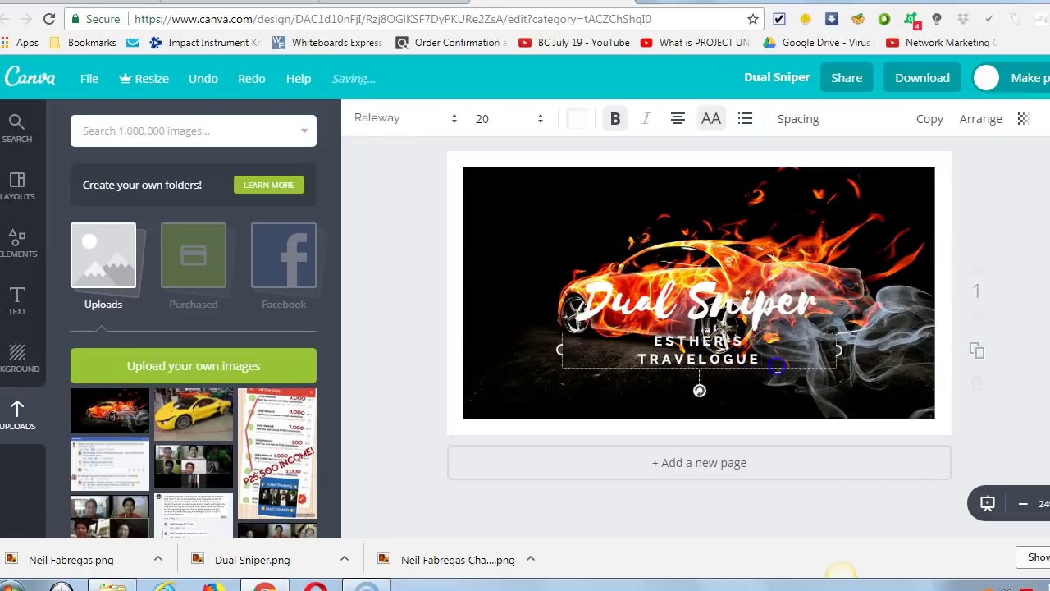
key(BackSpace)
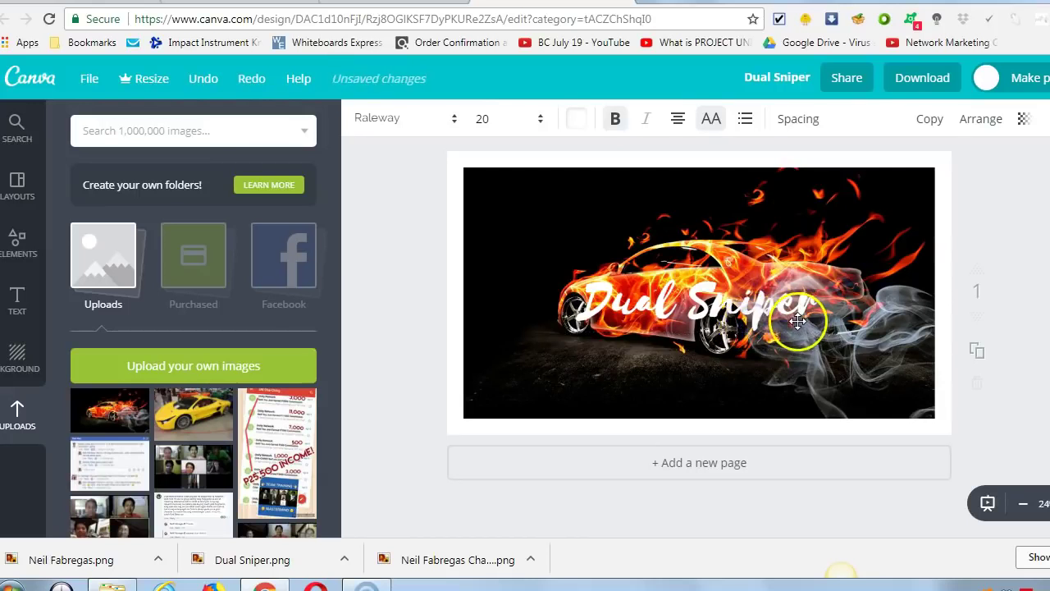
key(Escape)
drag(740, 351, 714, 398)
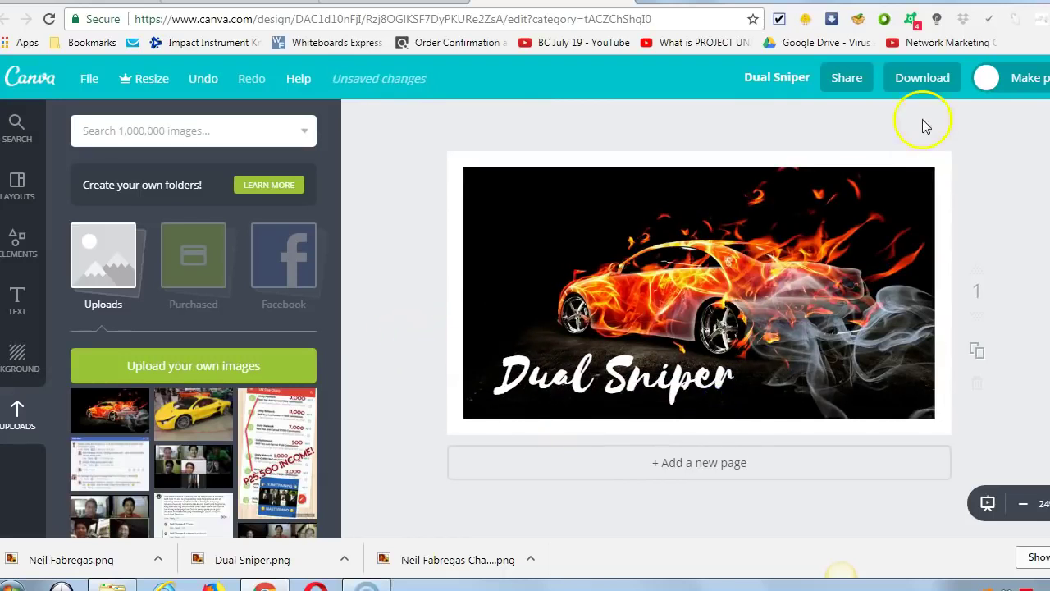
click(781, 80)
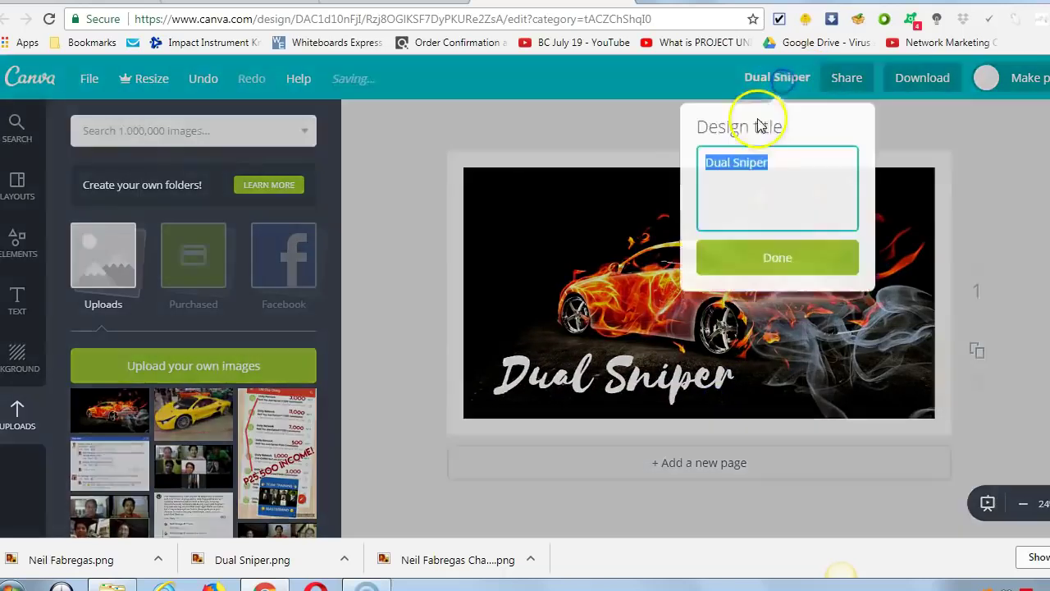
click(599, 113)
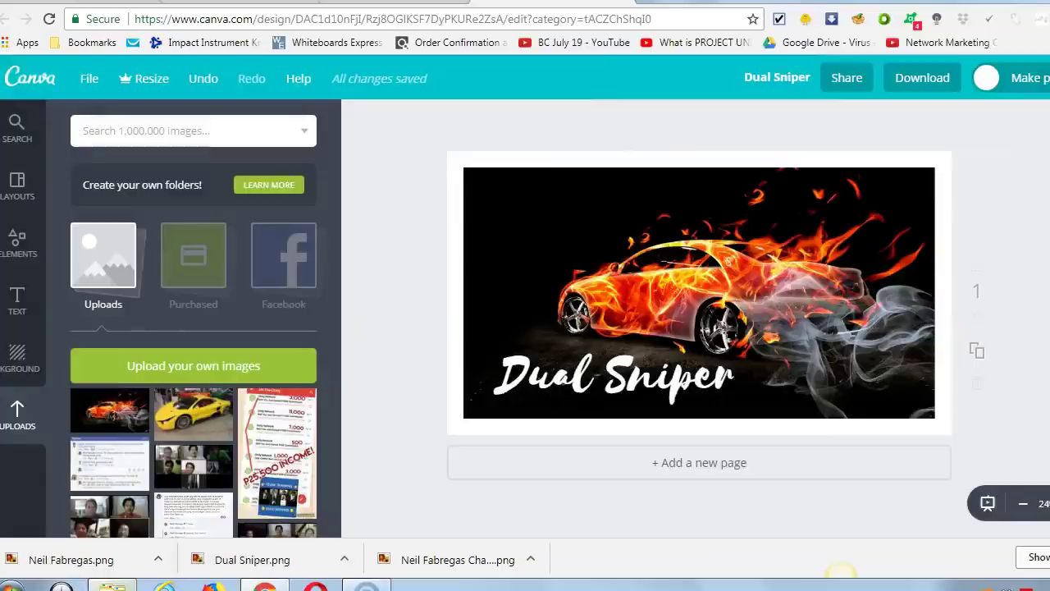
- Find the Dual Sniper image in the Downloads folder and preview it at full size
click(113, 586)
click(51, 103)
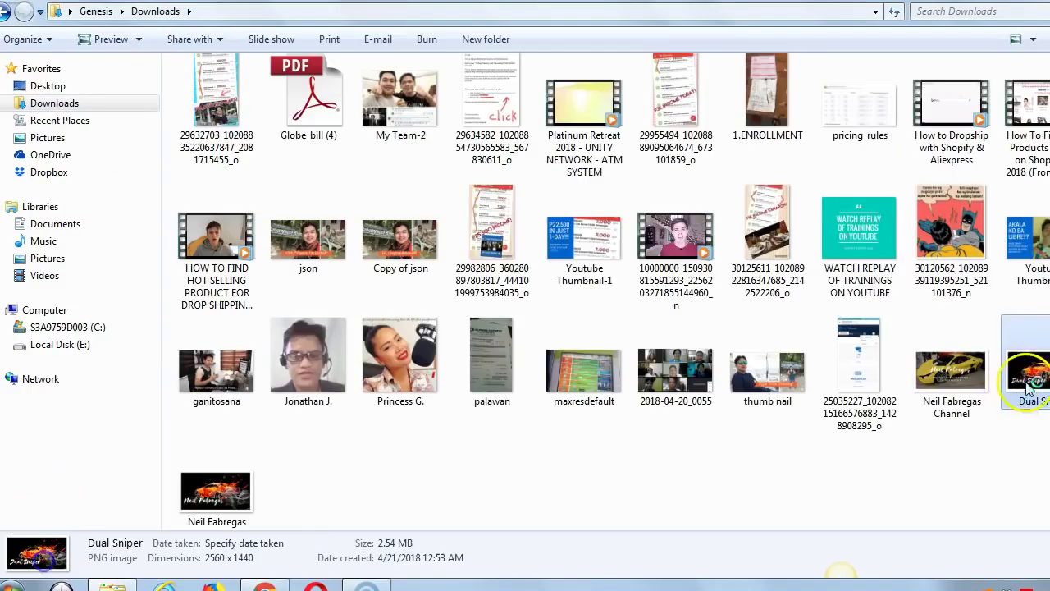
double_click(1021, 390)
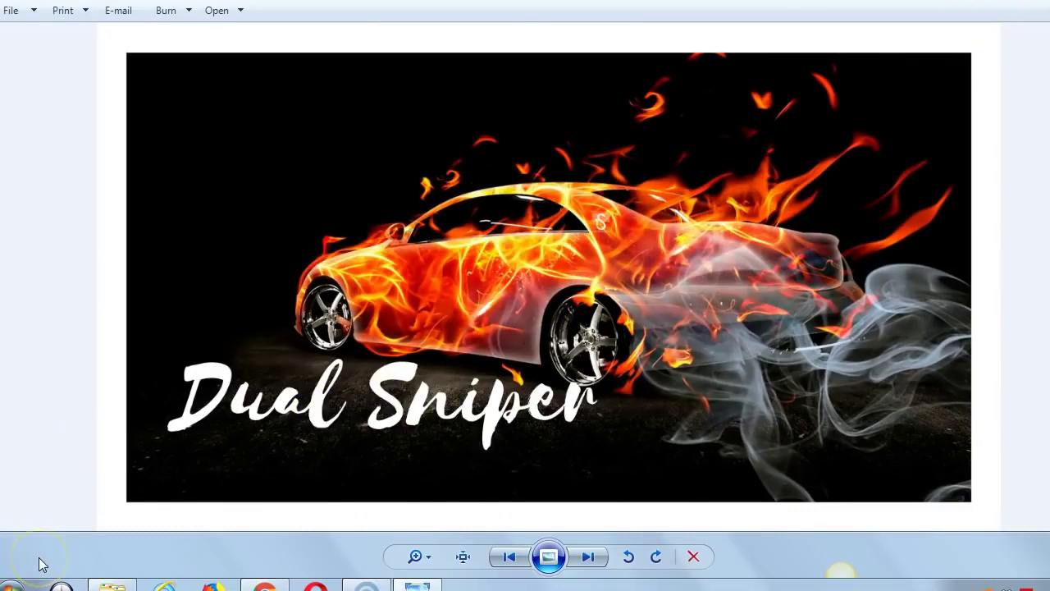
key(alt+F4)
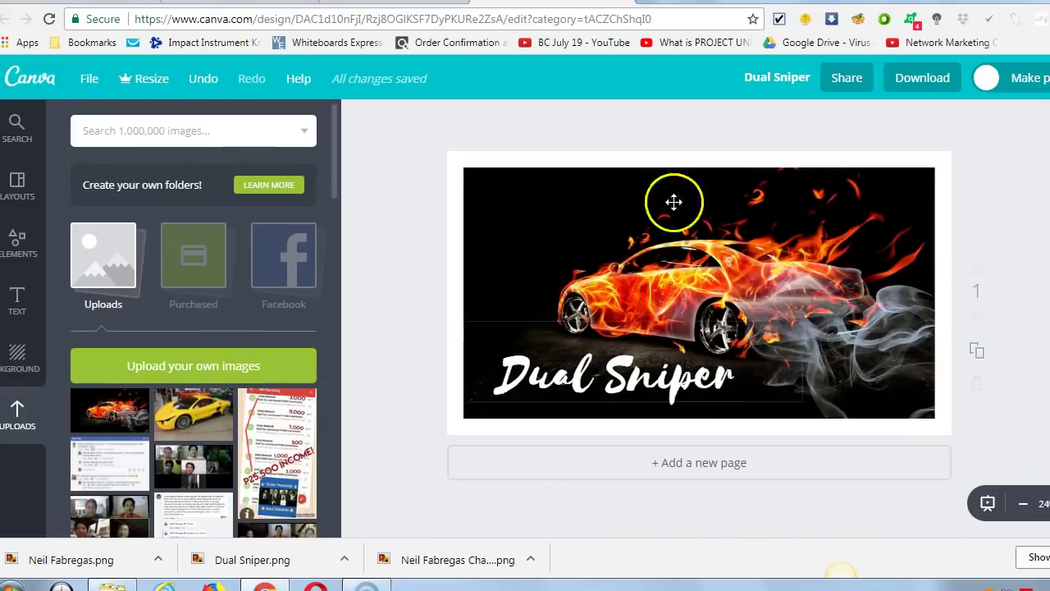
- Switch to the YouTube channel page and upload the Dual Sniper image from the Downloads folder as the channel art
scroll(702, 153, up, 1)
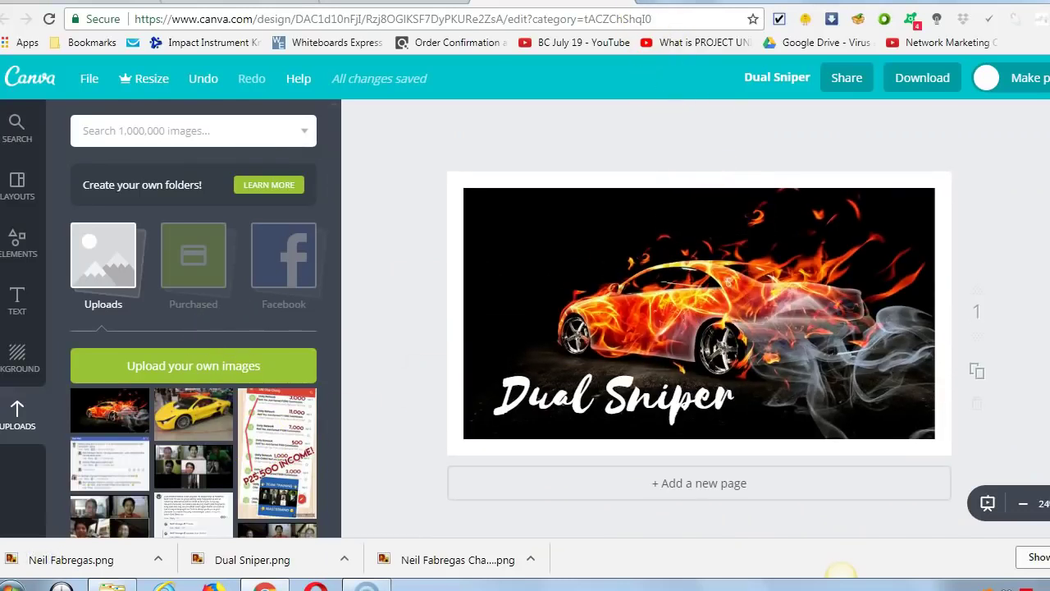
key(alt+Left)
scroll(593, 293, up, 15)
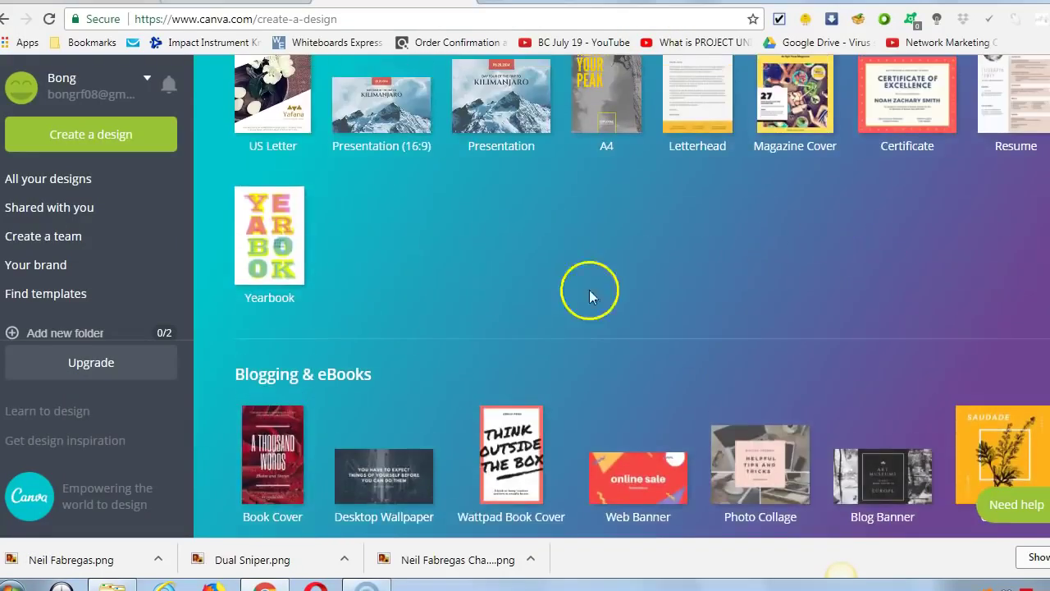
scroll(487, 279, up, 1)
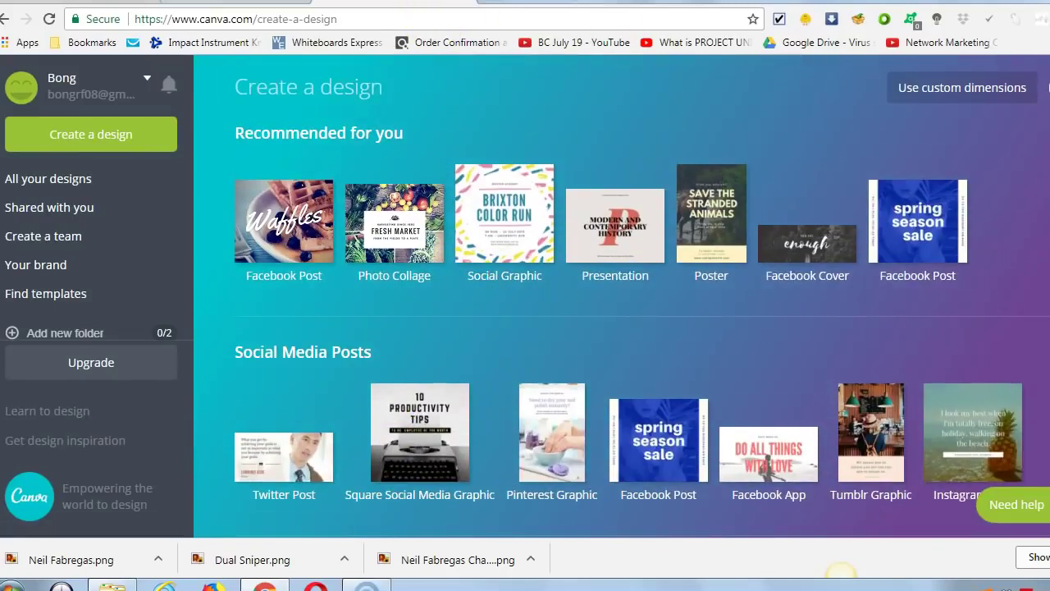
key(alt+Left)
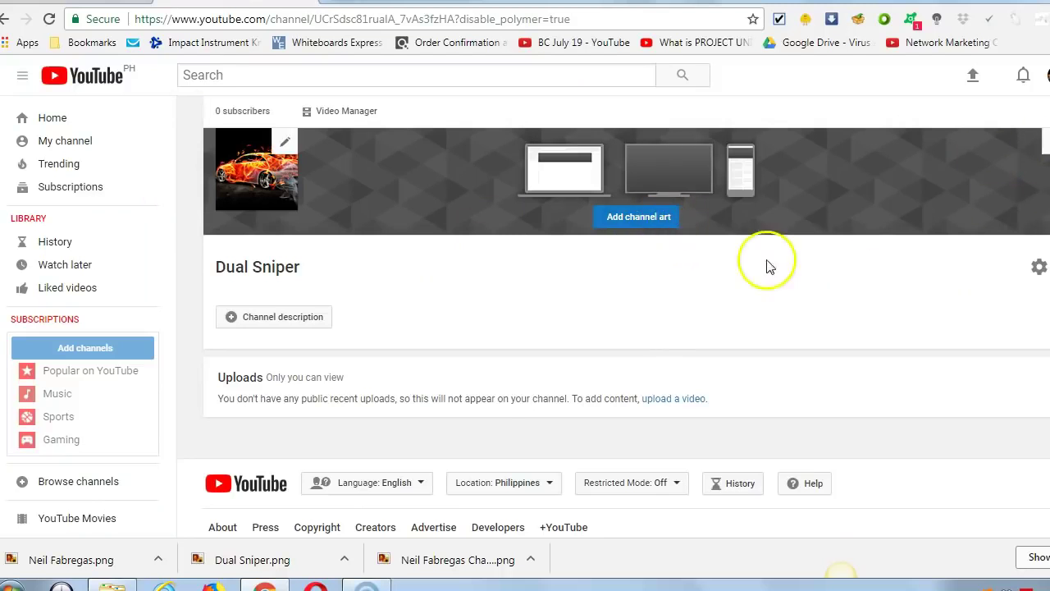
click(639, 218)
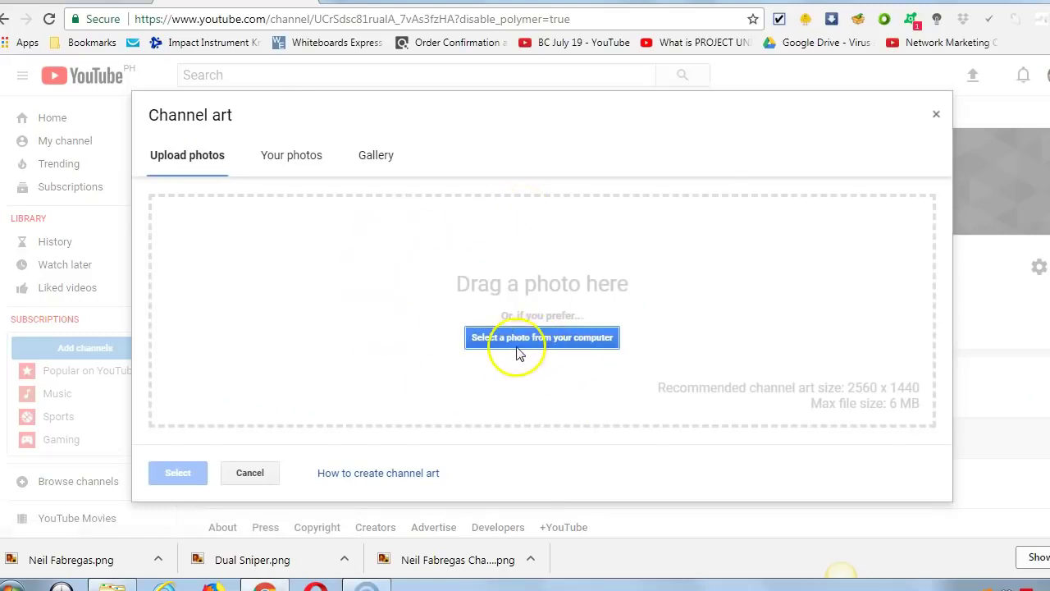
click(525, 343)
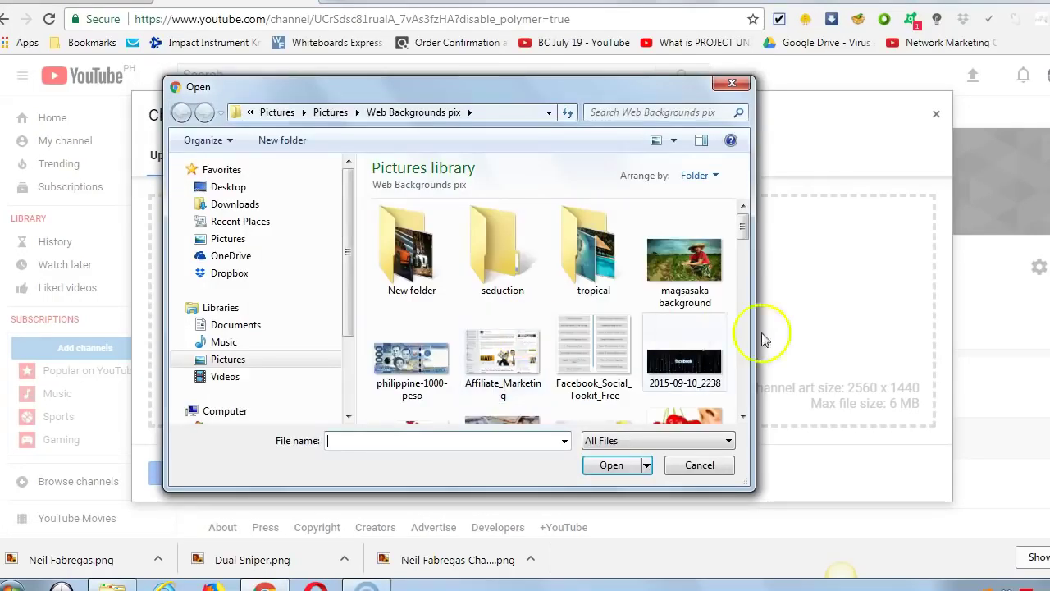
click(238, 205)
drag(744, 182, 751, 311)
click(590, 300)
click(608, 469)
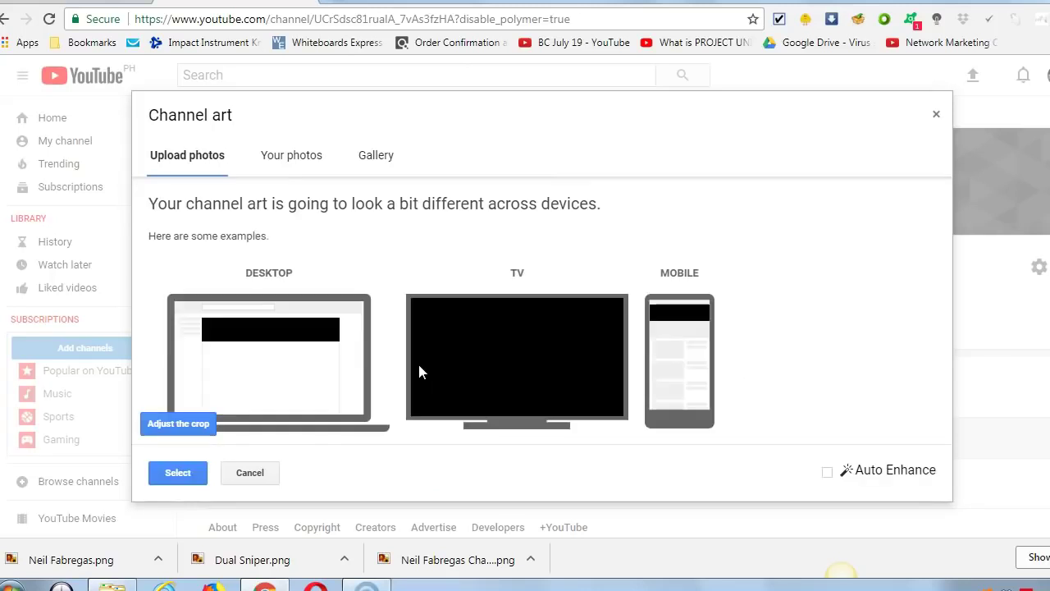
click(178, 473)
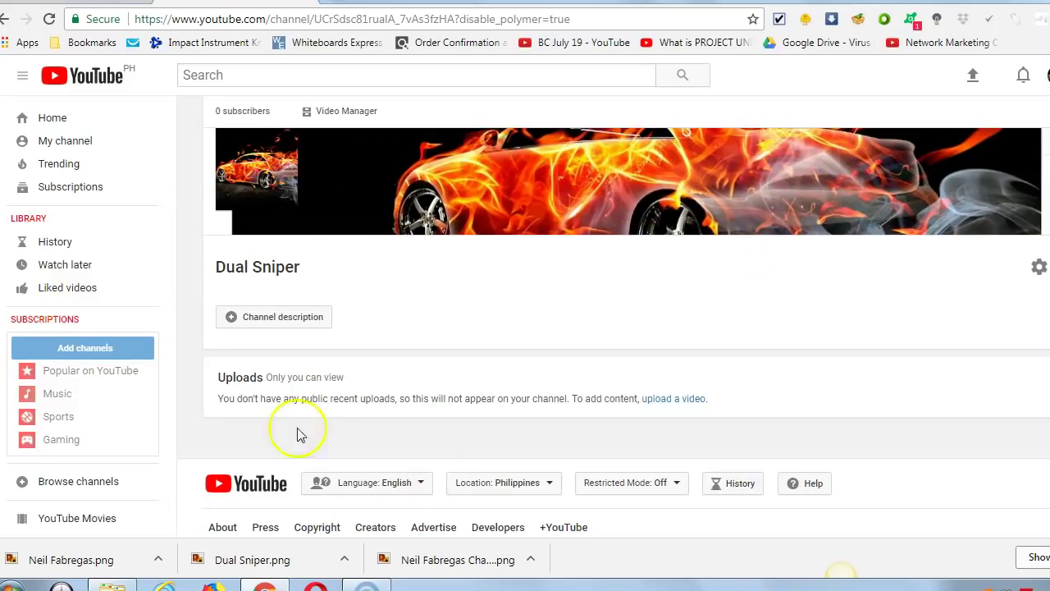
- Add the channel description "The Dual Sniper" and save it
scroll(580, 300, down, 1)
scroll(582, 303, up, 1)
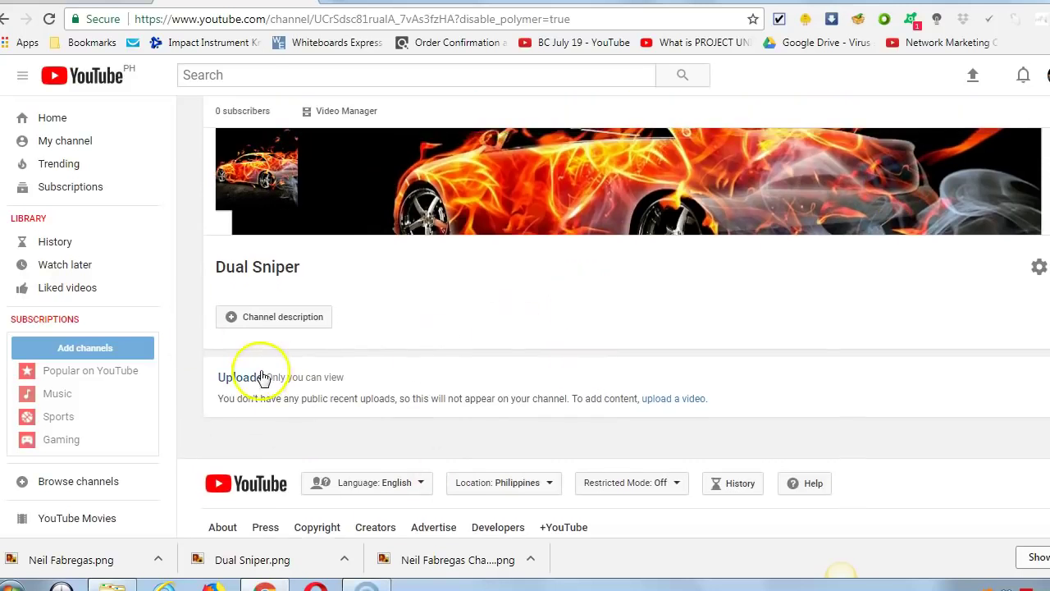
click(249, 326)
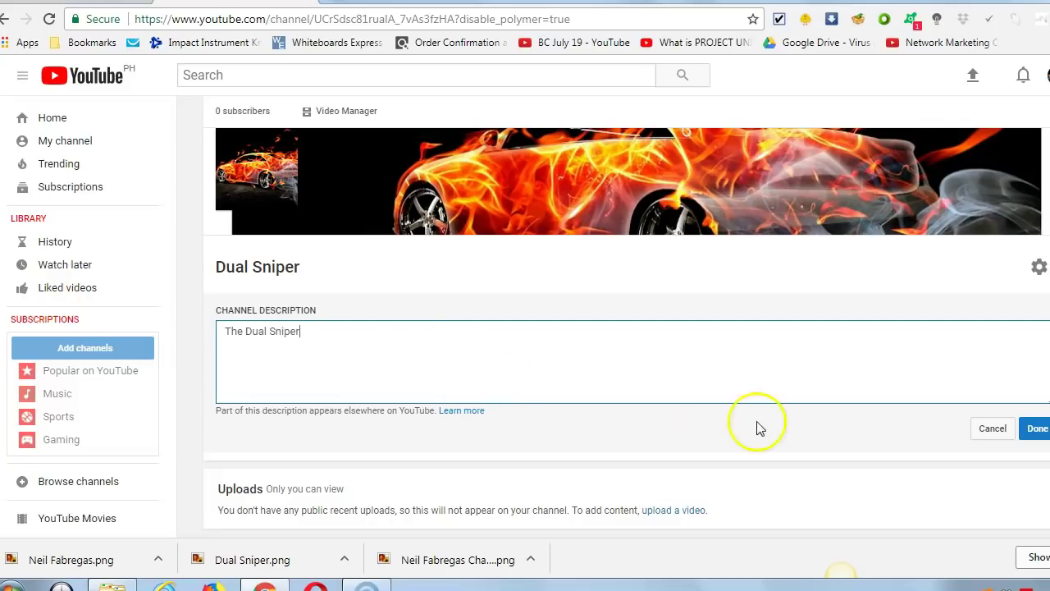
click(1038, 430)
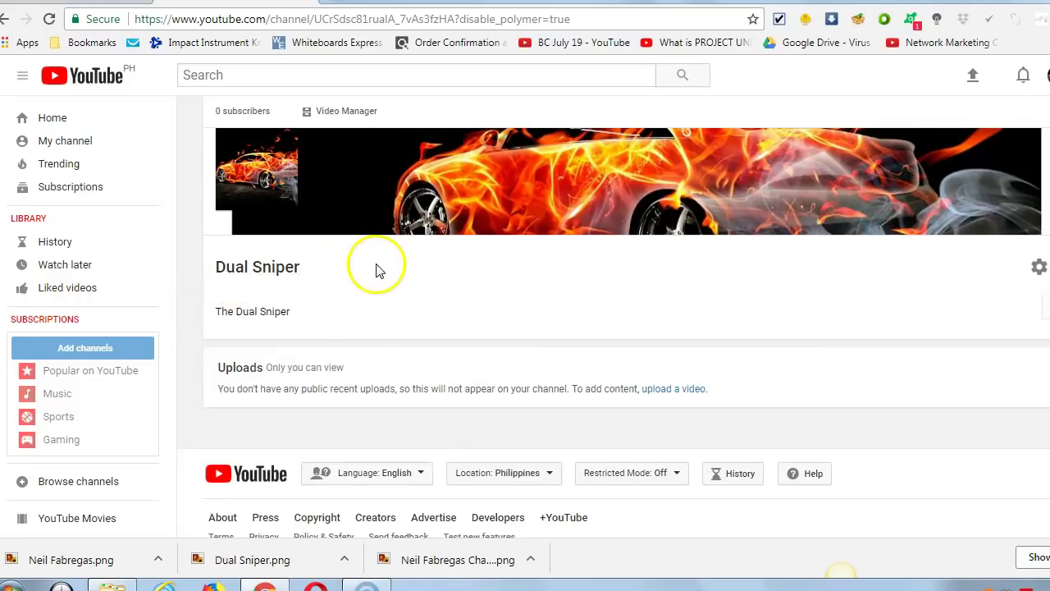
- Look over the channel page, then examine the Video Manager's videos and playlists and the Community comments in Creator Studio
scroll(241, 317, down, 1)
scroll(370, 312, up, 1)
scroll(460, 340, down, 1)
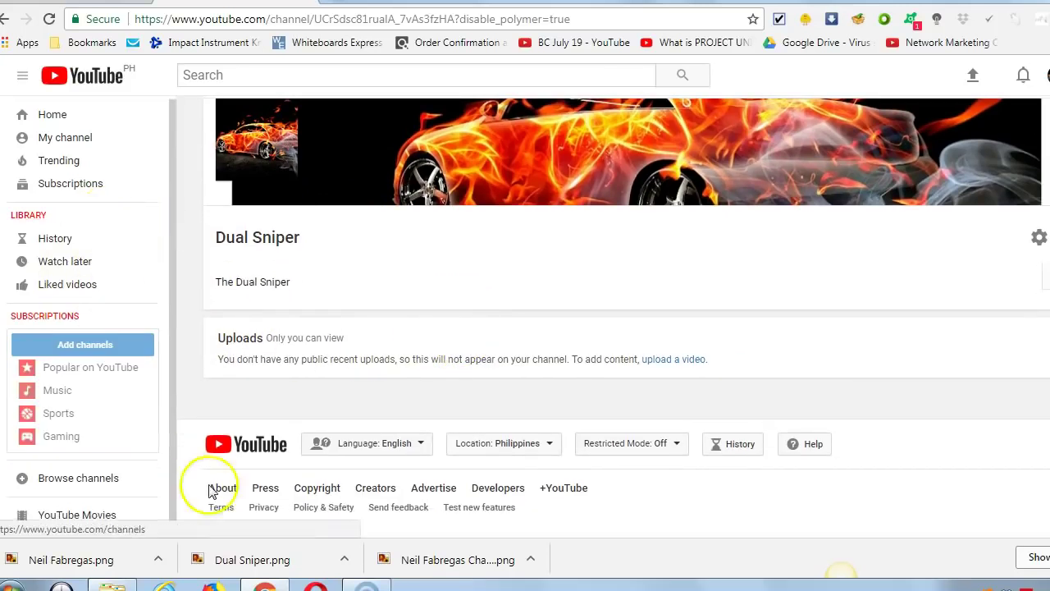
scroll(153, 465, down, 1)
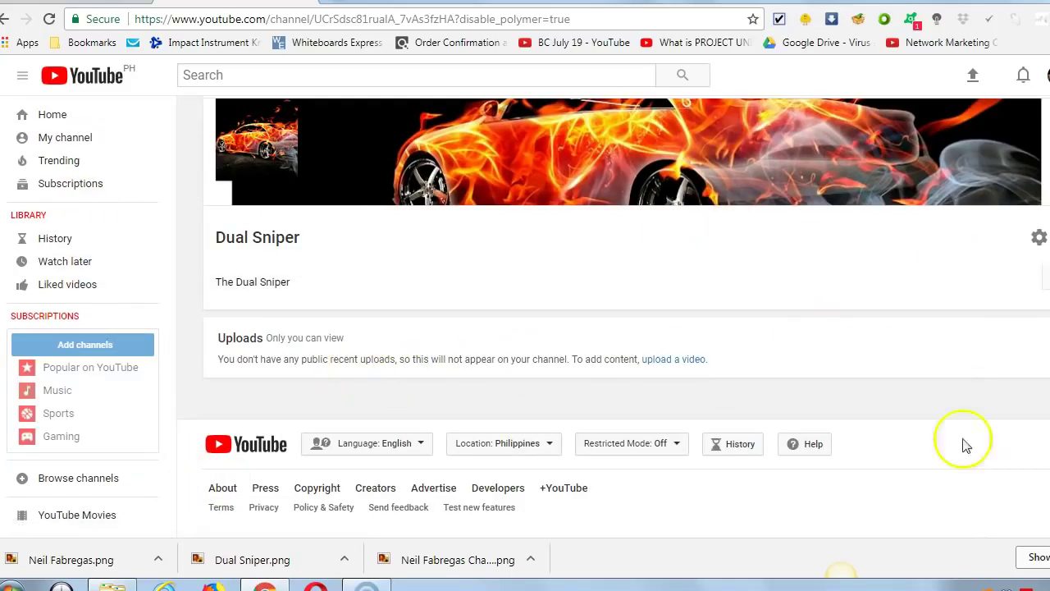
scroll(434, 422, up, 1)
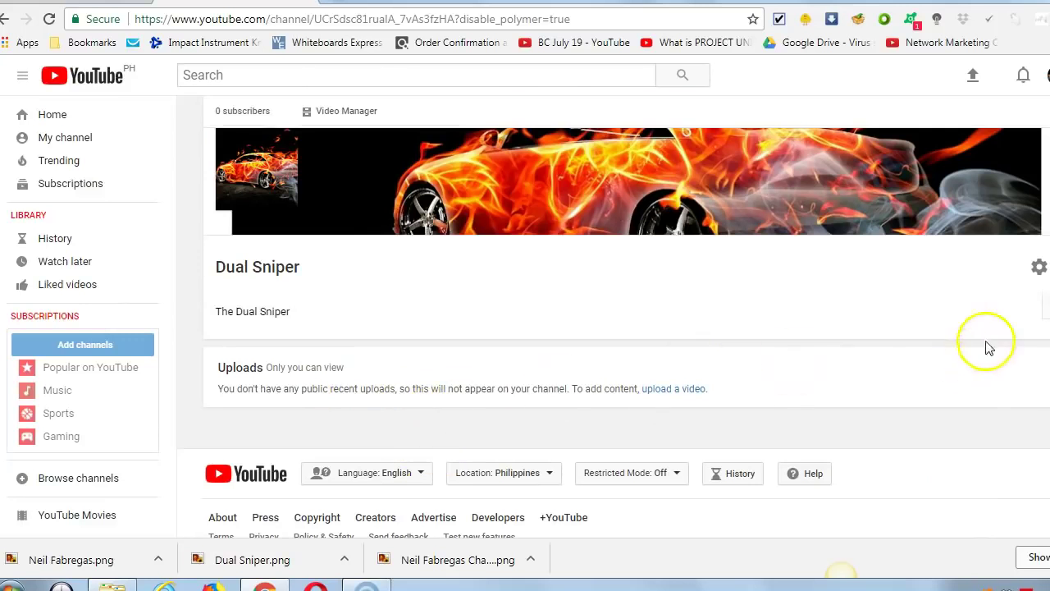
mouse_move(278, 164)
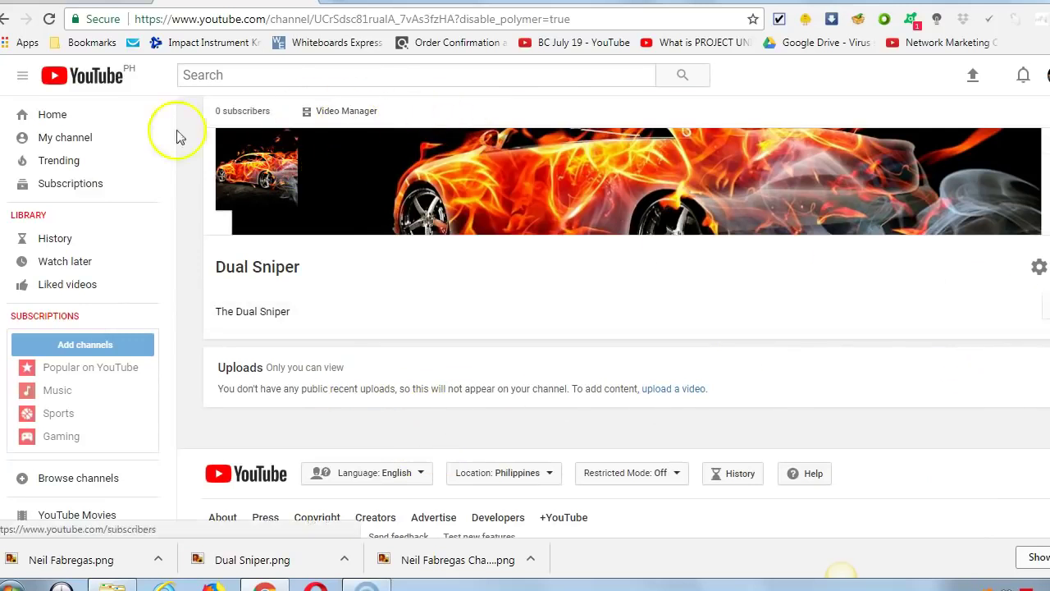
click(346, 112)
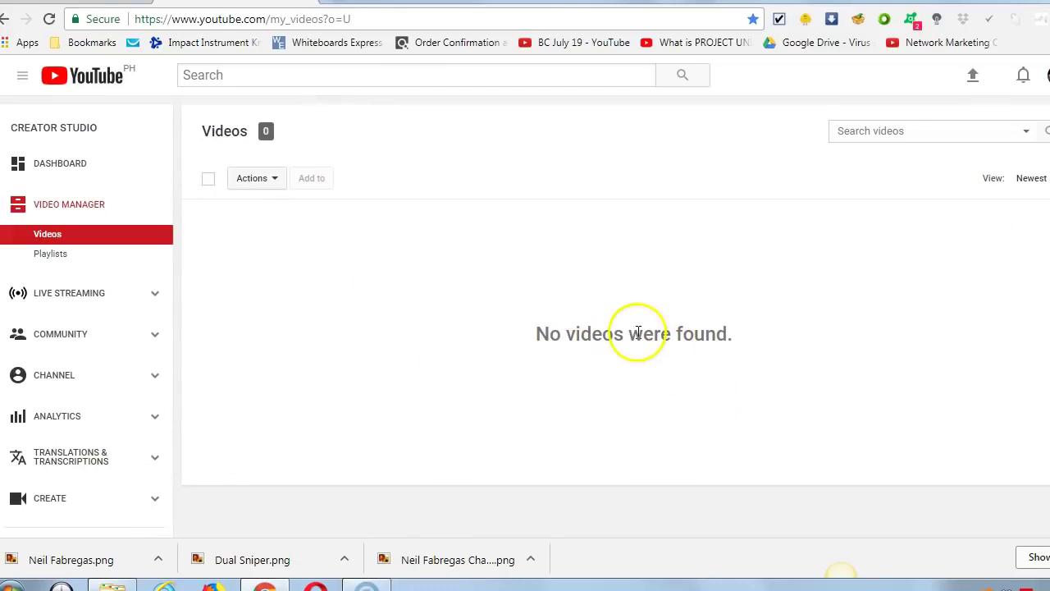
click(46, 256)
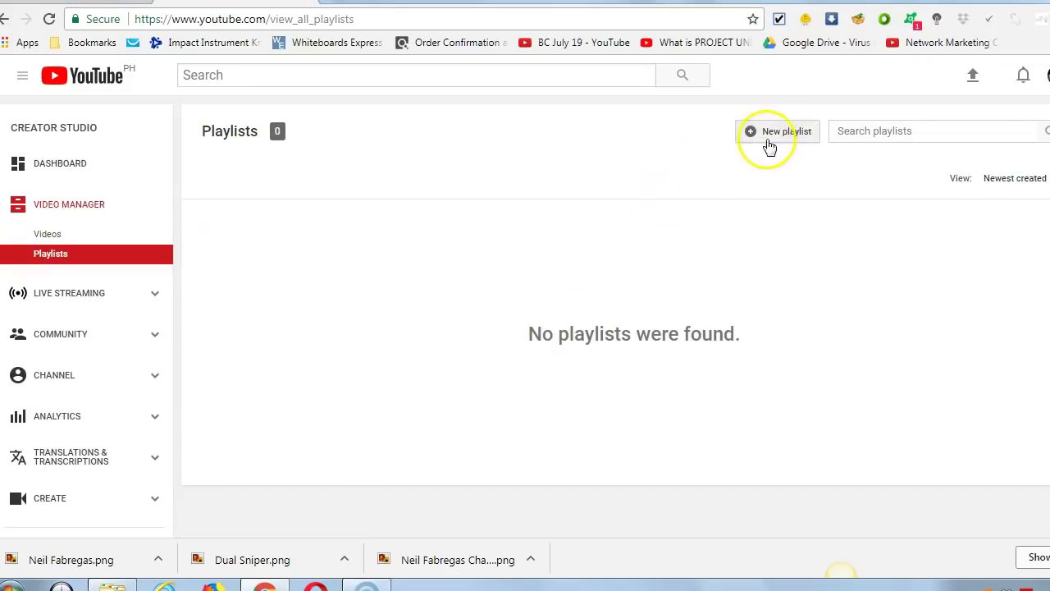
scroll(71, 361, down, 3)
scroll(70, 361, up, 3)
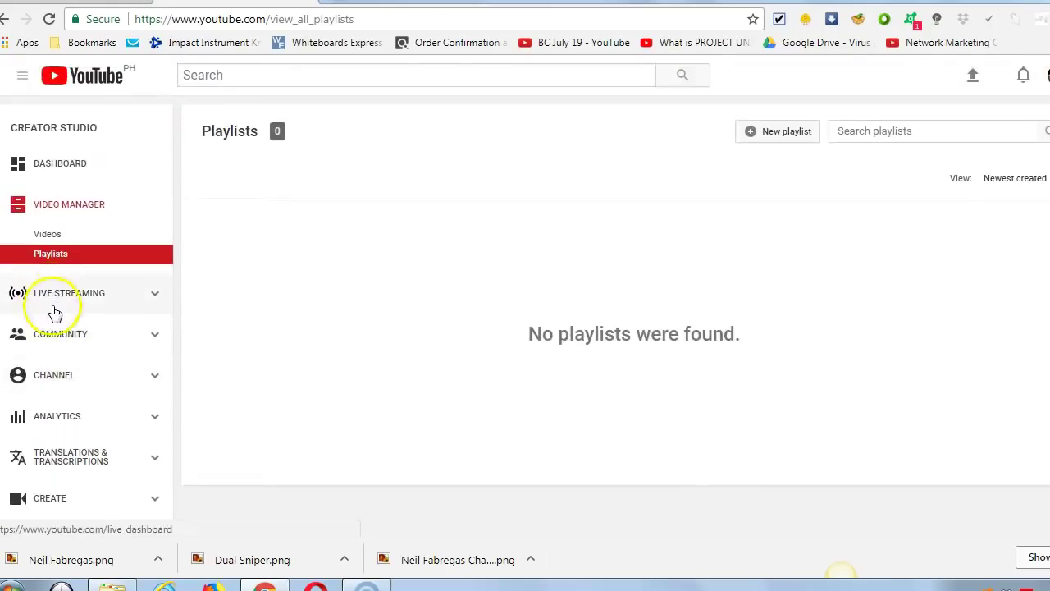
scroll(53, 345, down, 1)
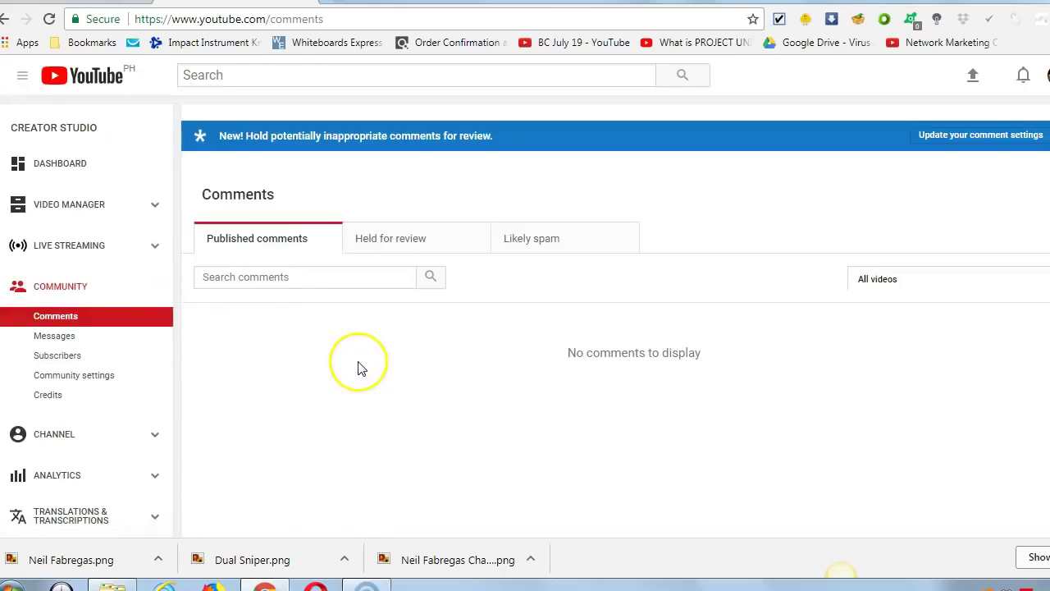
scroll(349, 365, down, 1)
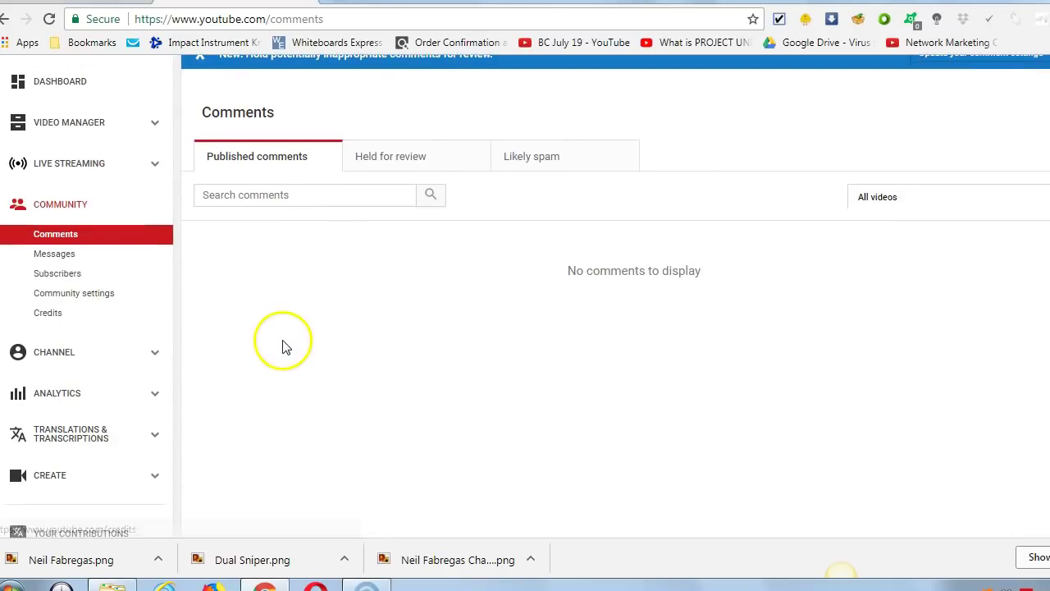
- Open the channel's Status and features page and examine the verification, copyright and feature eligibility cards
click(51, 359)
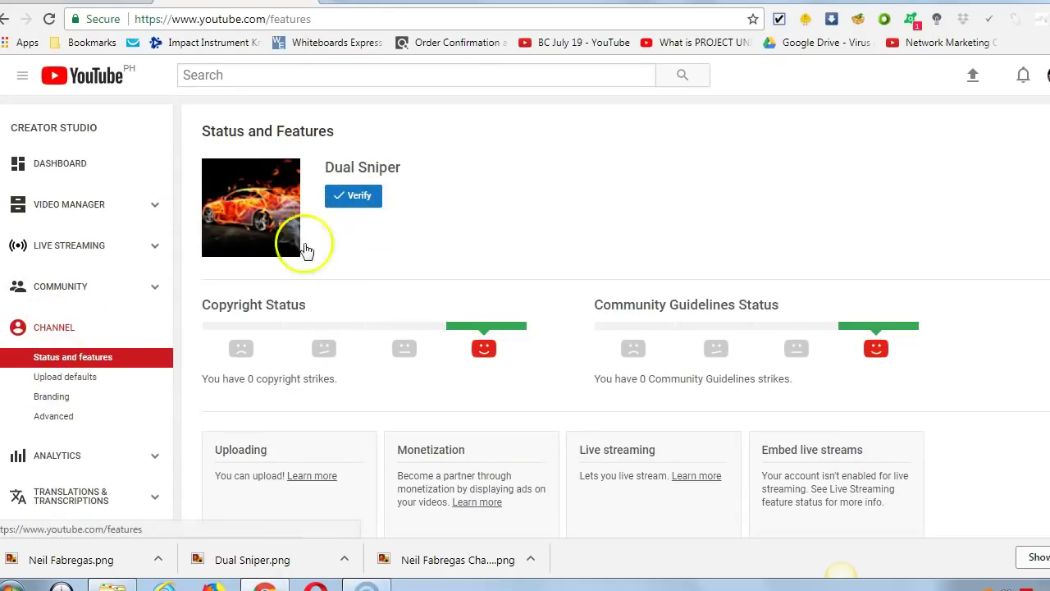
scroll(382, 261, down, 1)
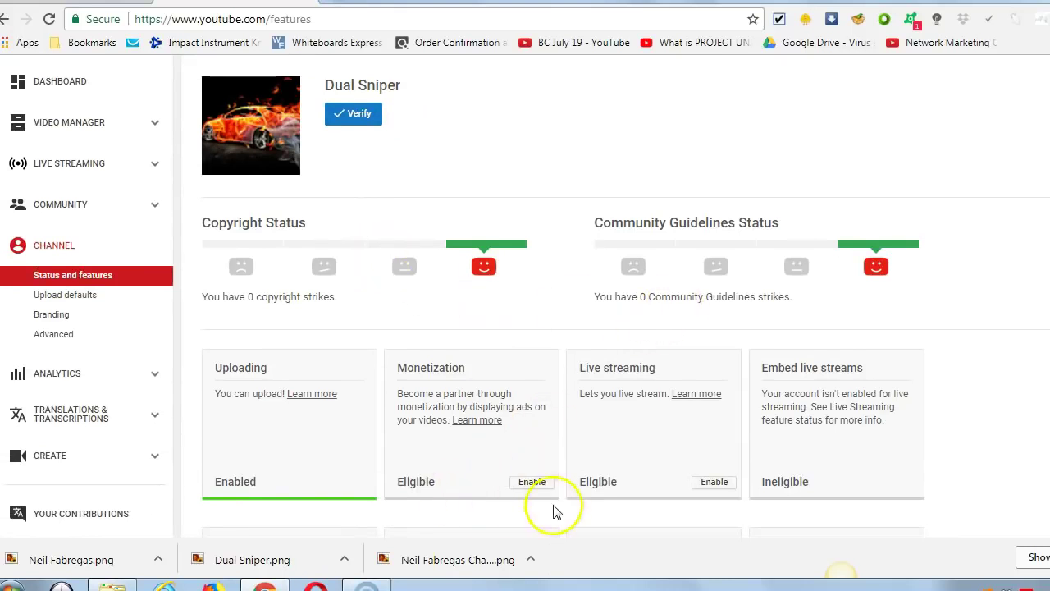
scroll(294, 310, down, 2)
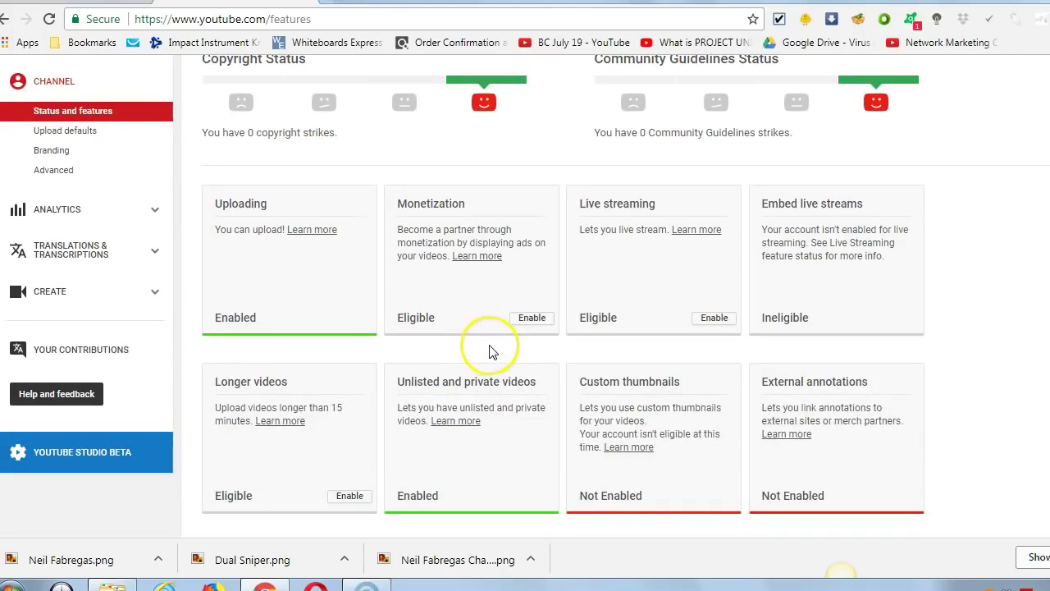
scroll(493, 352, down, 1)
scroll(466, 371, up, 1)
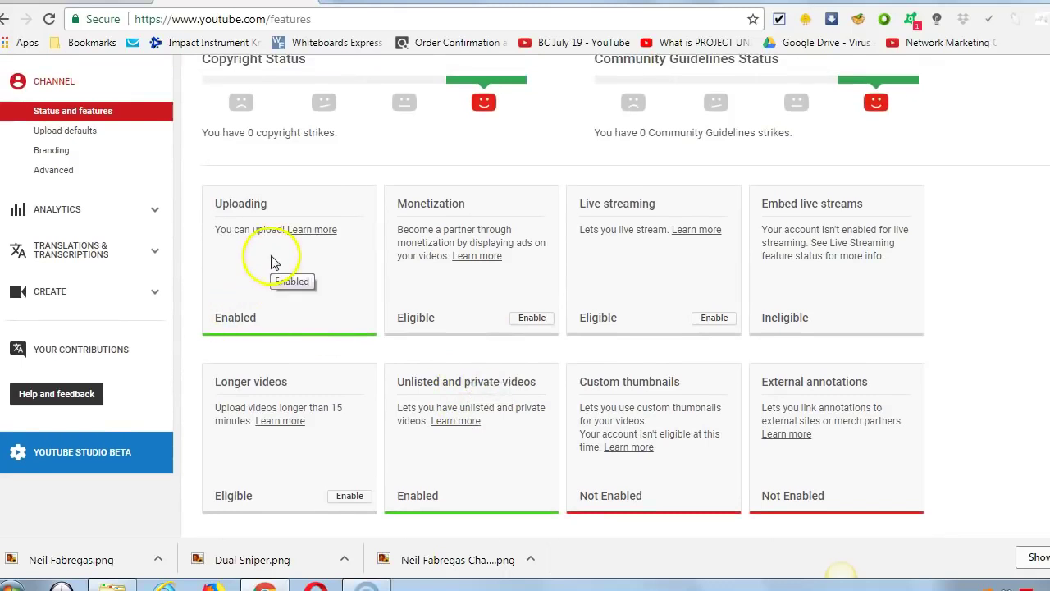
scroll(274, 263, down, 1)
scroll(332, 385, down, 1)
scroll(332, 385, down, 1)
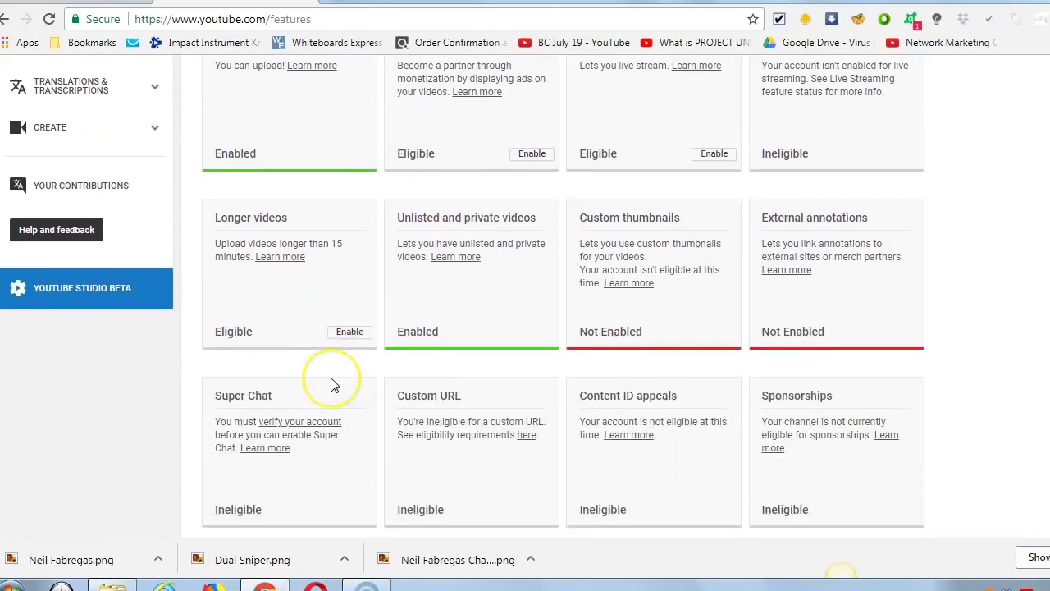
scroll(334, 377, up, 4)
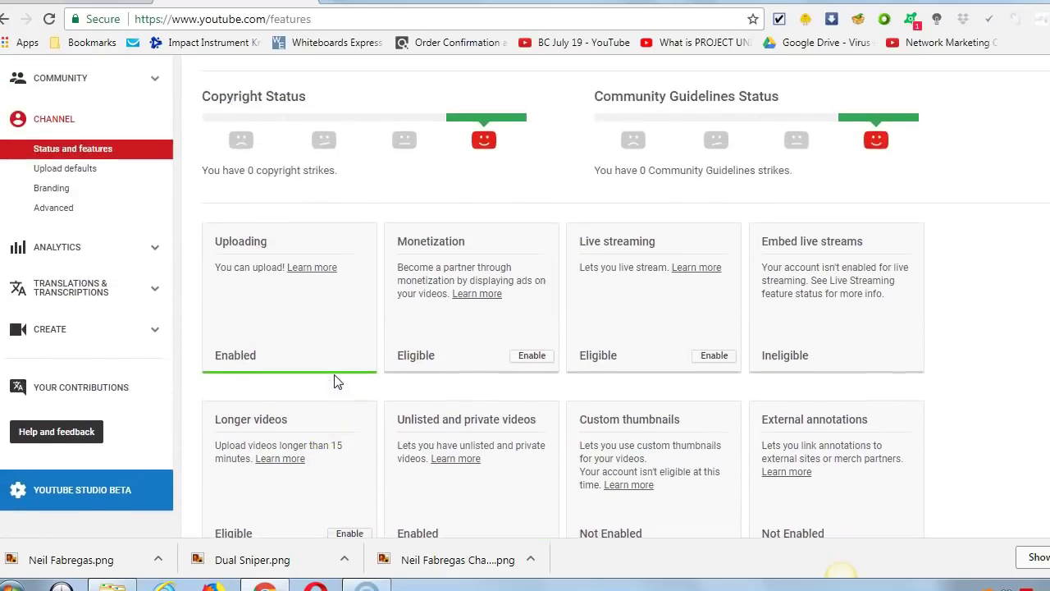
scroll(847, 365, down, 2)
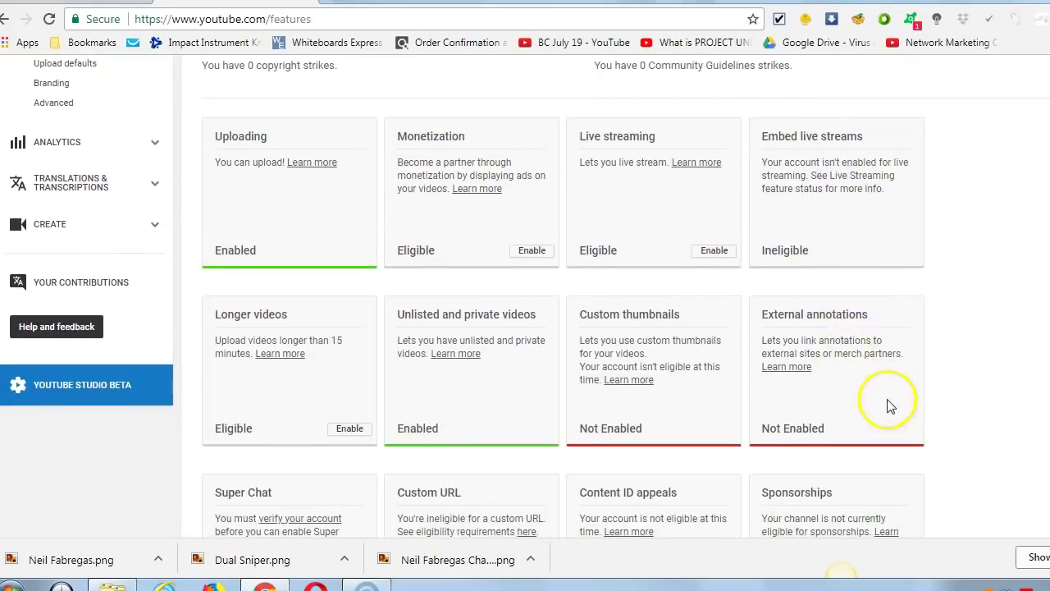
- Start the channel's account verification, choose to receive the code by text message, and submit the phone number
scroll(890, 404, down, 2)
scroll(890, 404, down, 2)
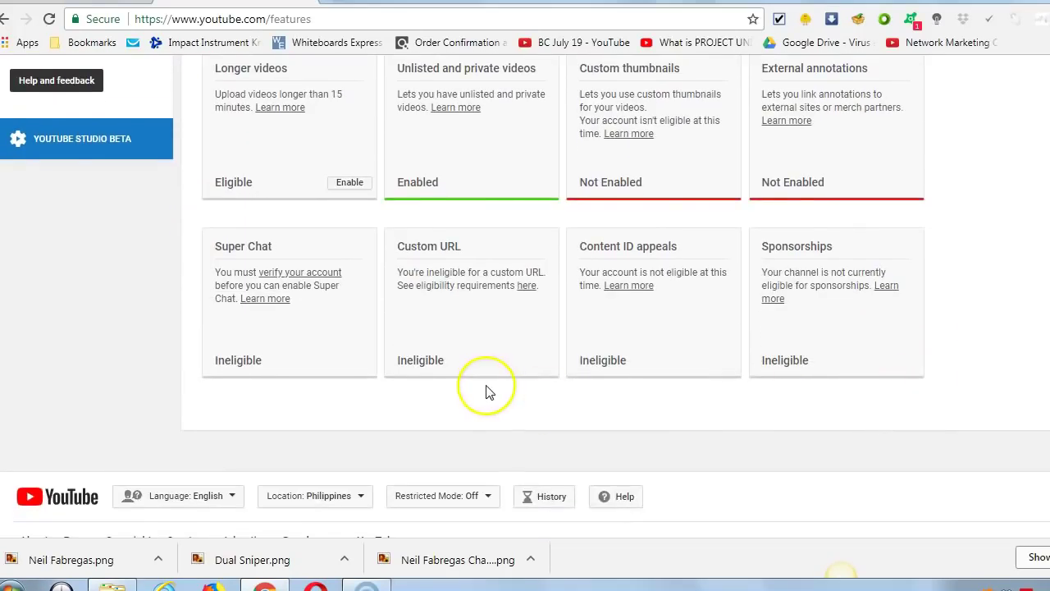
scroll(486, 392, up, 3)
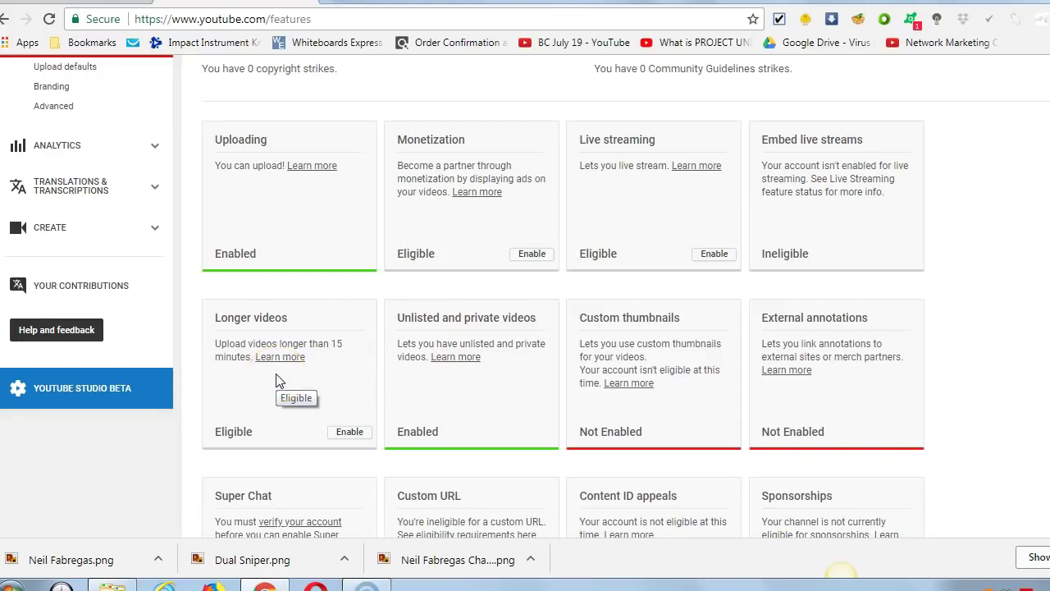
scroll(276, 380, up, 4)
click(355, 203)
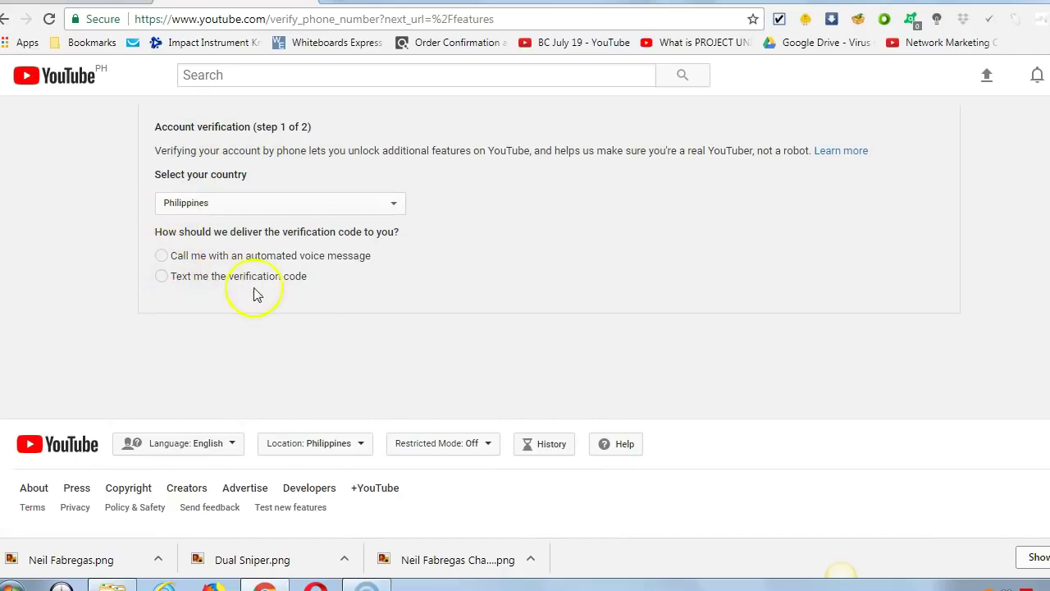
click(159, 286)
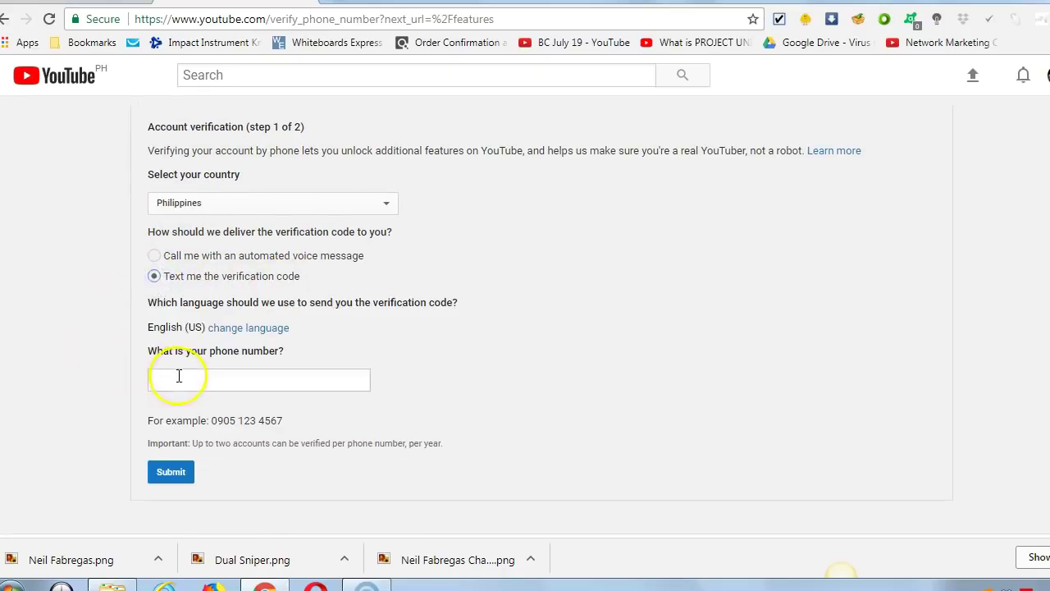
scroll(197, 361, down, 1)
scroll(218, 320, up, 1)
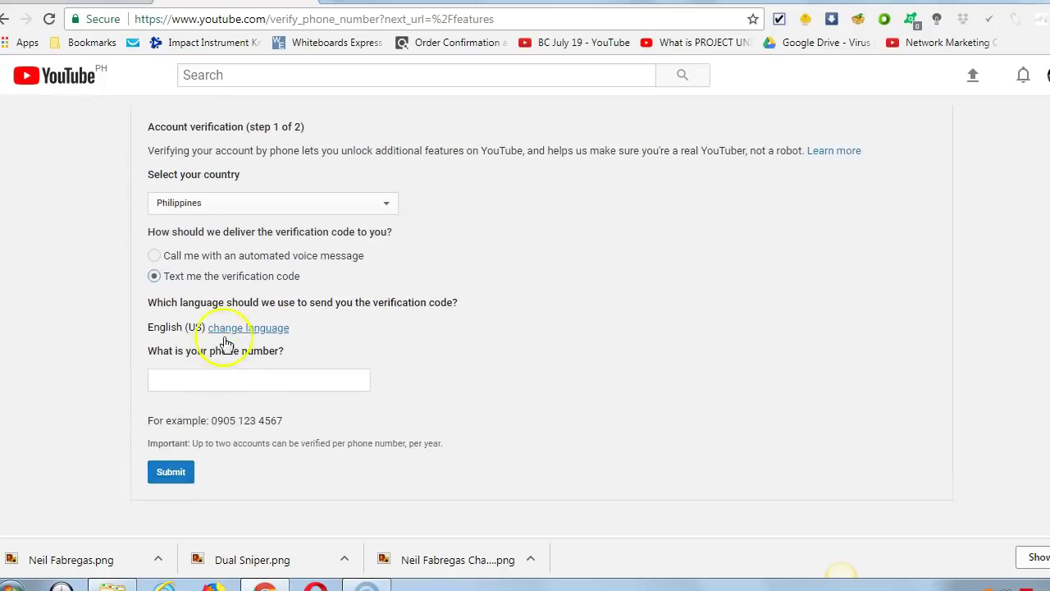
click(232, 382)
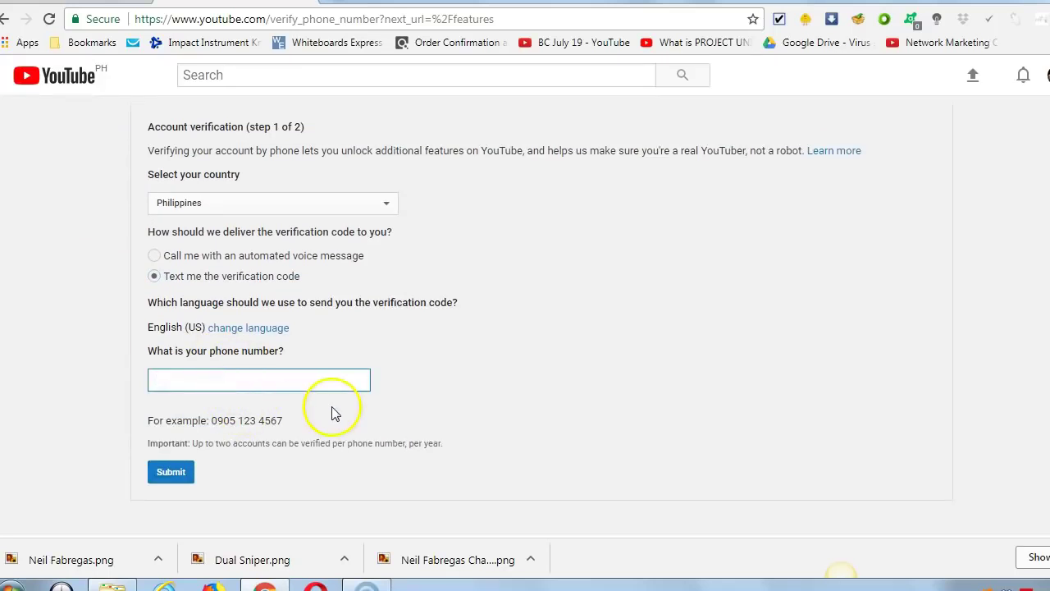
key(ctrl+v)
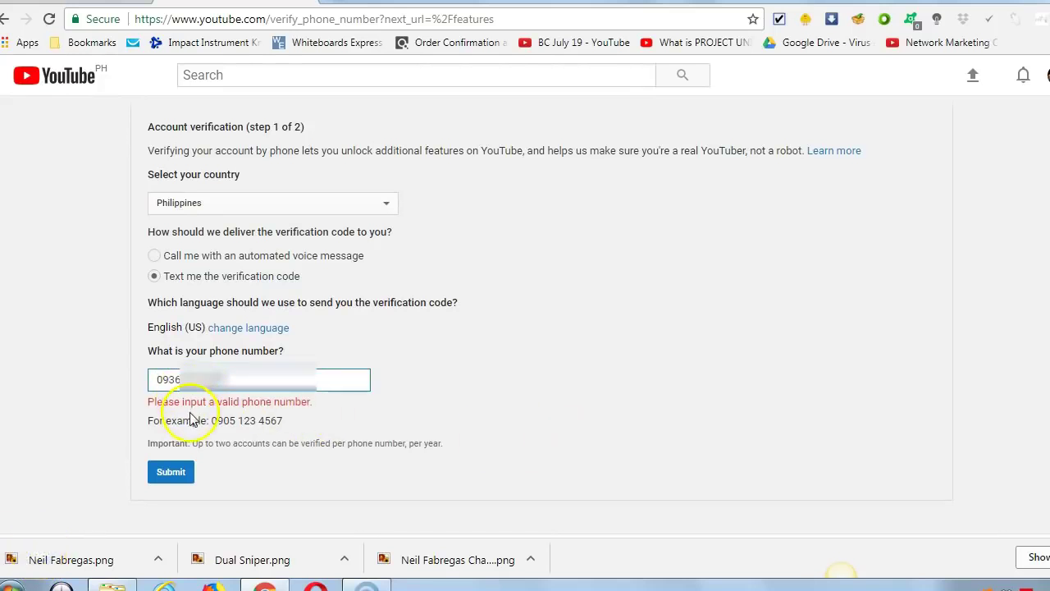
click(170, 474)
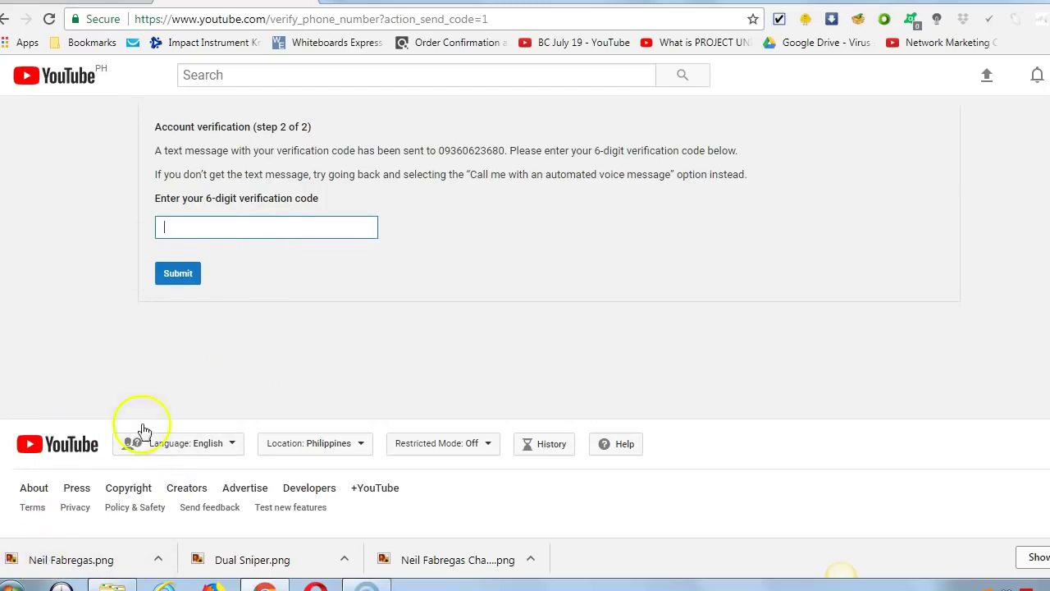
- Enter the 6-digit verification code, submit it, and continue back to the Status and features page
key(ctrl+v)
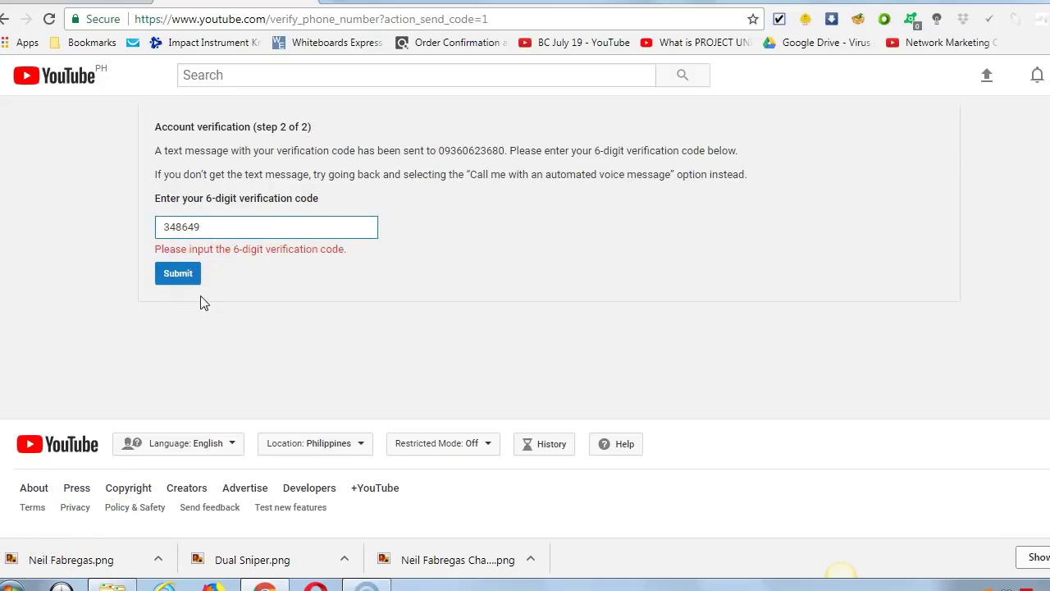
click(178, 274)
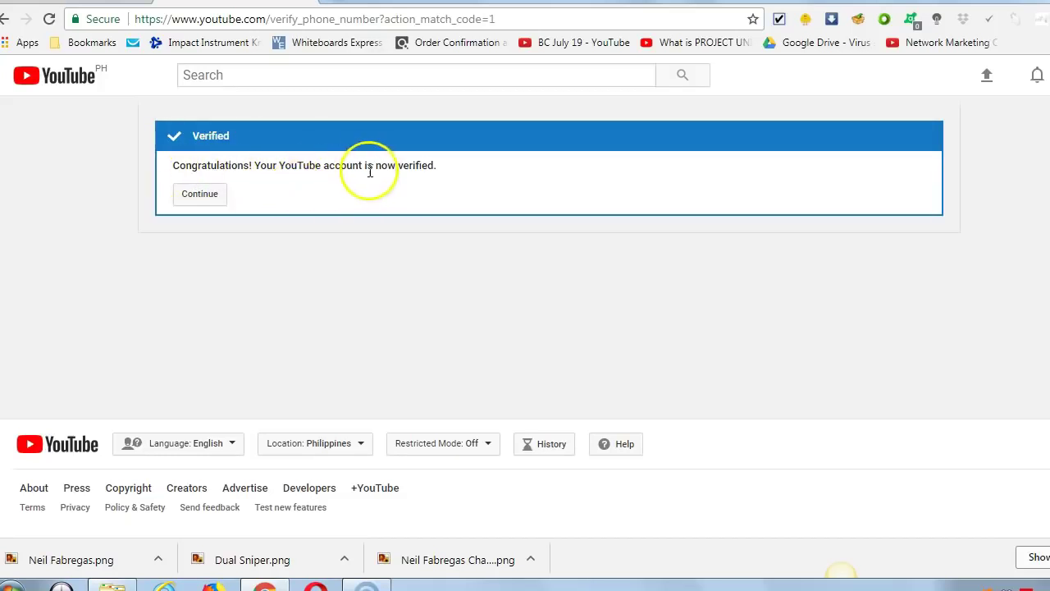
click(210, 198)
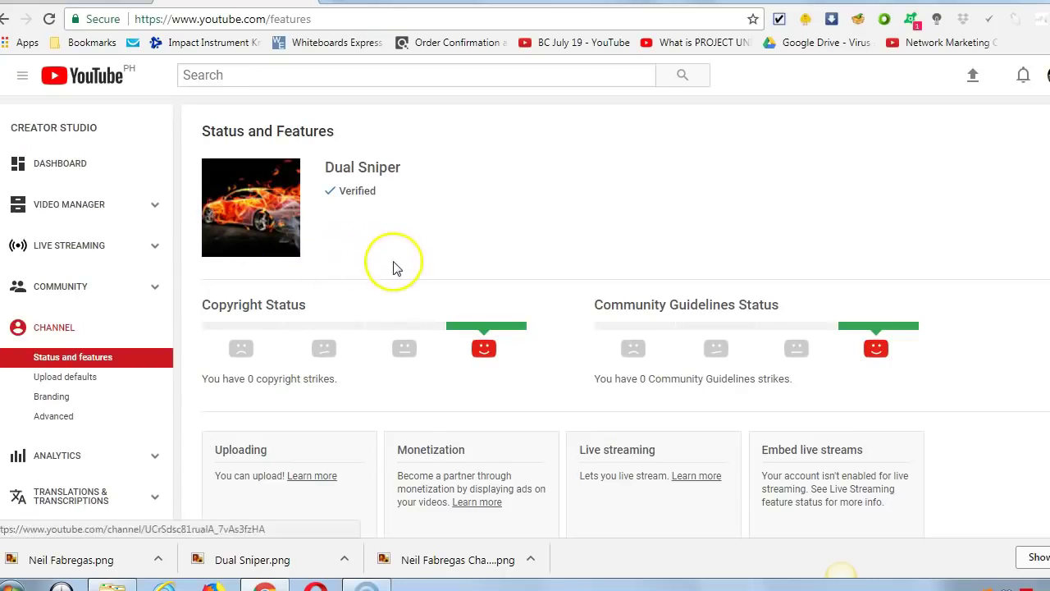
- Examine the channel's verification status and which feature cards are enabled, eligible or ineligible after verification
scroll(395, 265, down, 2)
scroll(361, 246, up, 2)
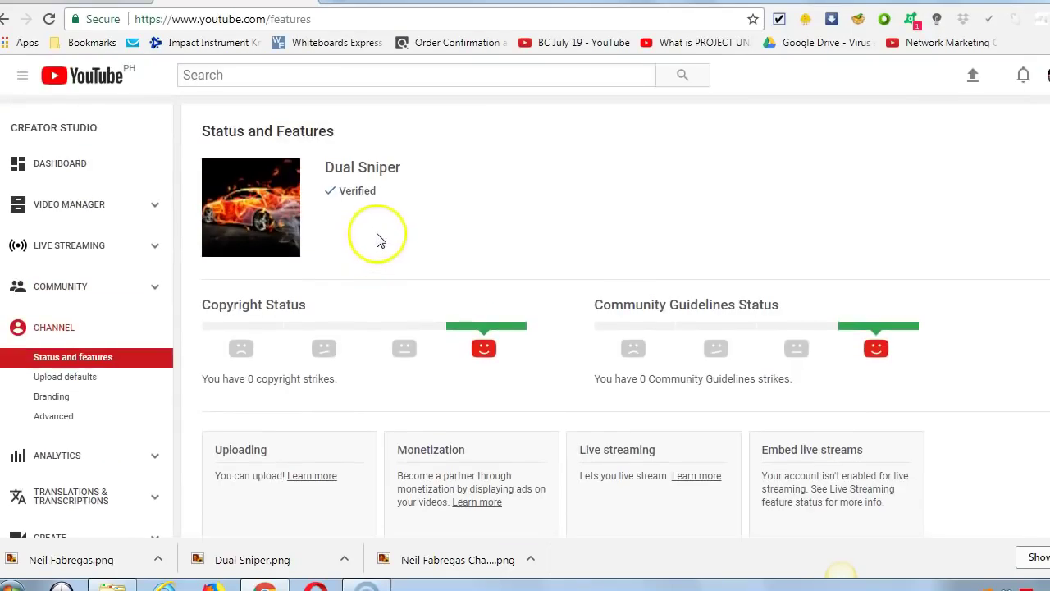
scroll(377, 238, down, 2)
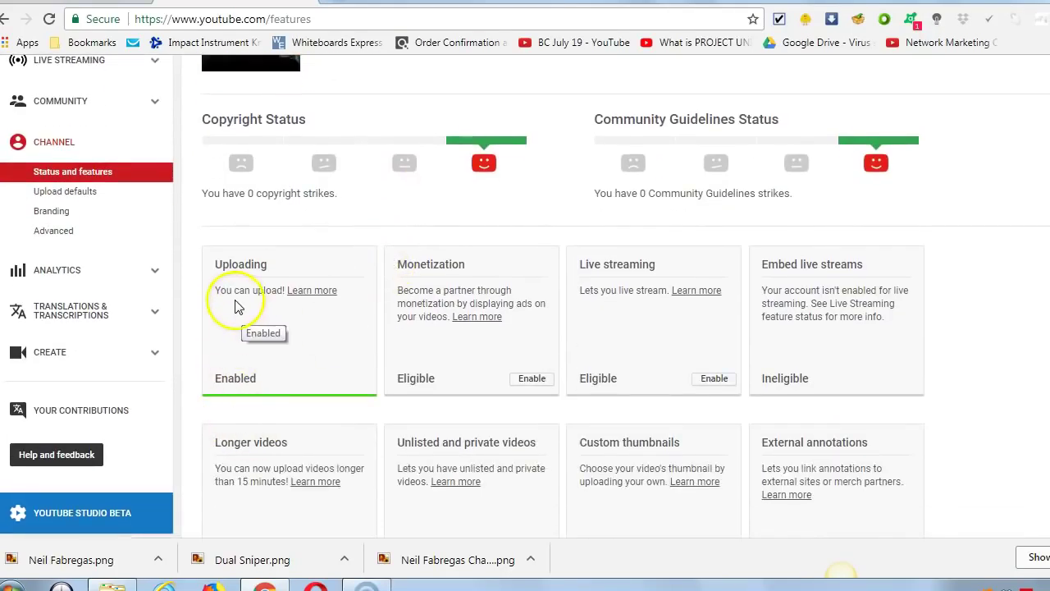
scroll(238, 305, down, 2)
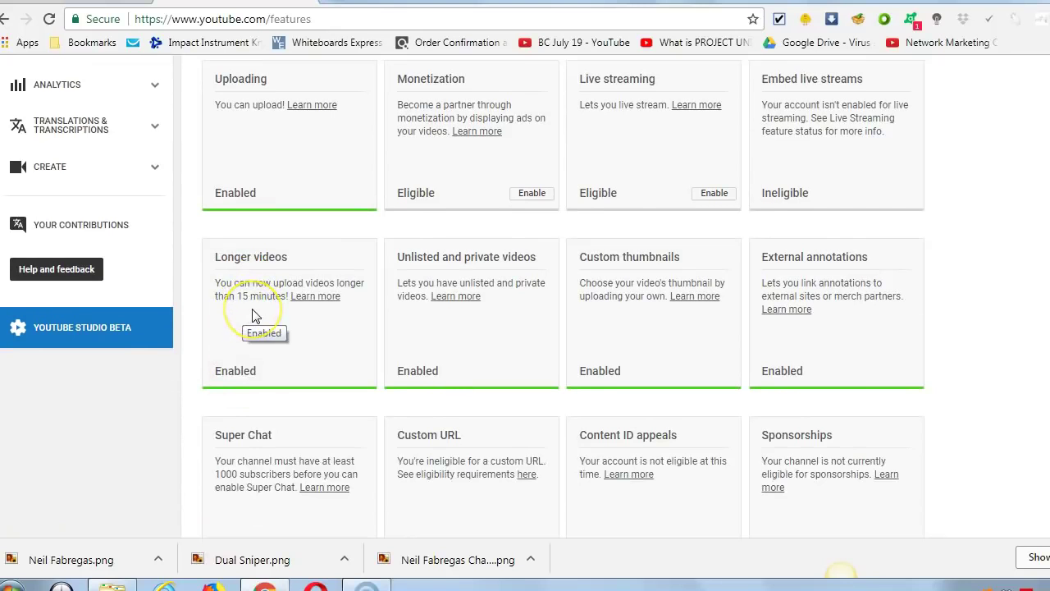
scroll(254, 316, up, 4)
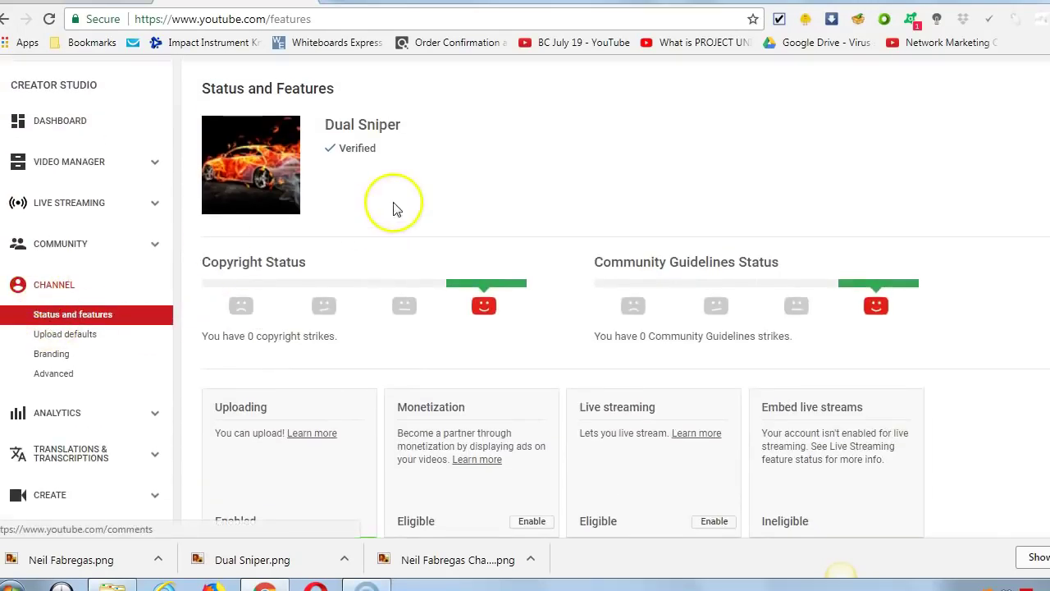
scroll(364, 194, up, 1)
scroll(400, 254, down, 2)
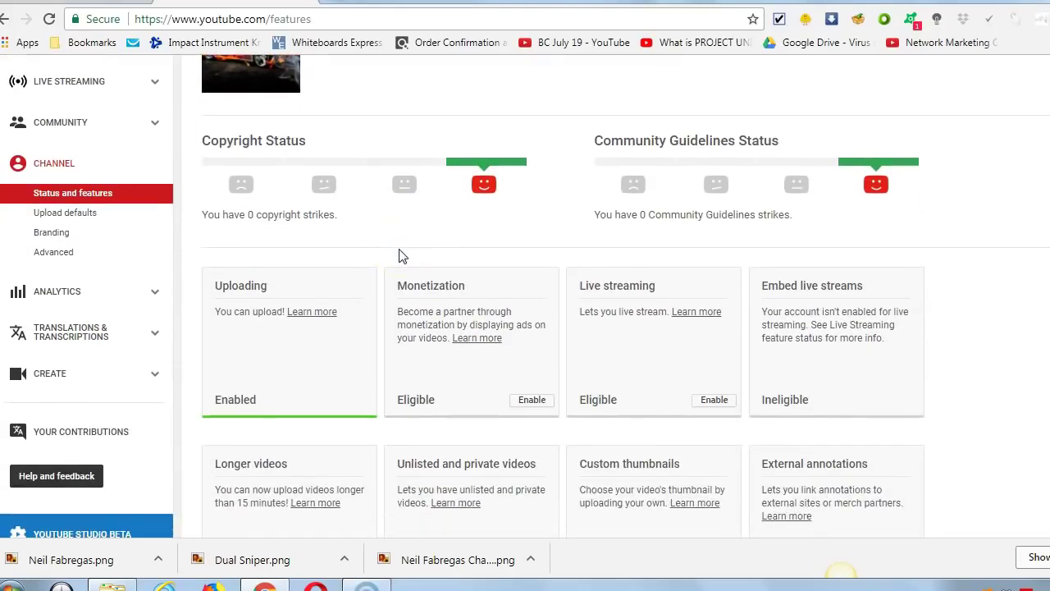
scroll(401, 256, down, 3)
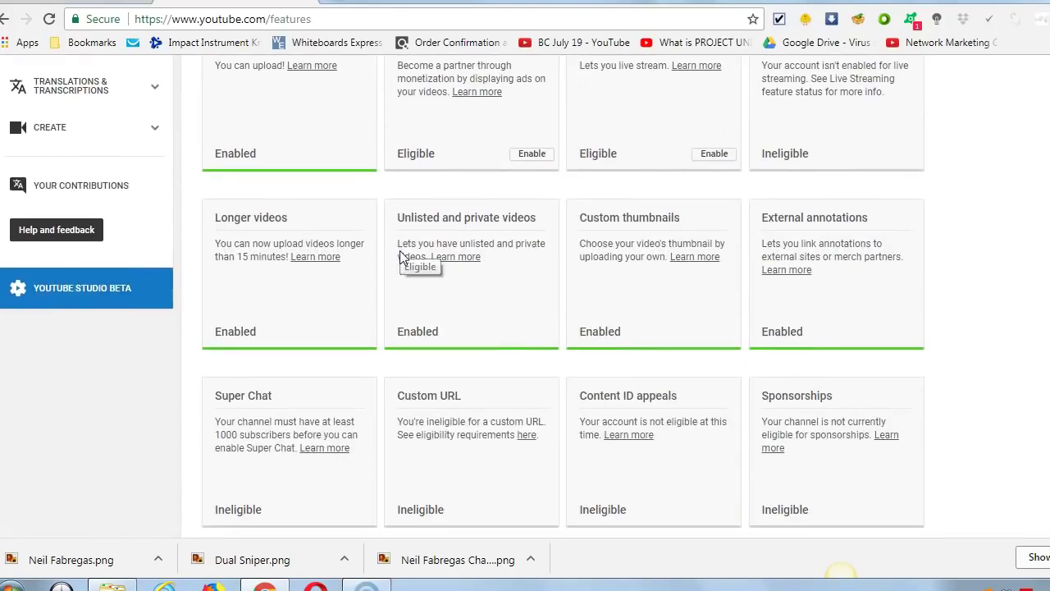
scroll(401, 256, up, 5)
- In the channel's upload defaults, set the privacy to Unlisted and the category to Education
click(65, 378)
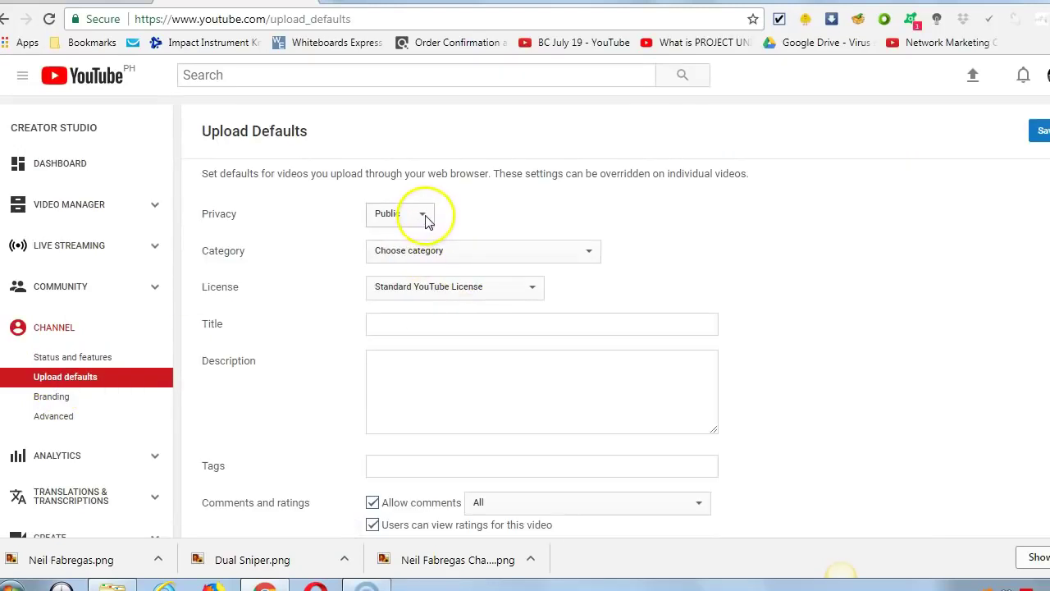
click(424, 216)
click(415, 246)
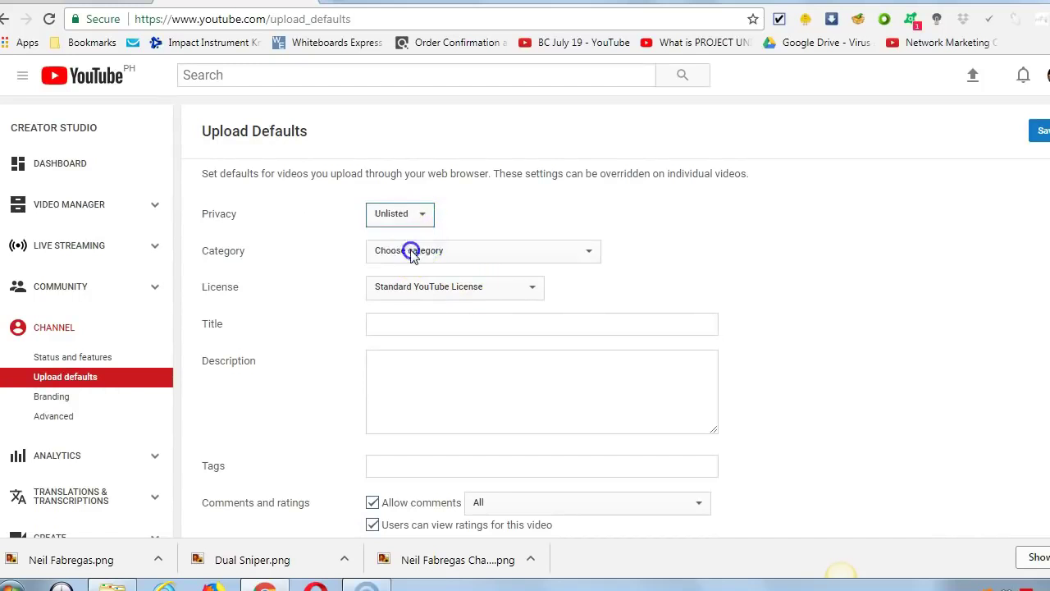
click(590, 248)
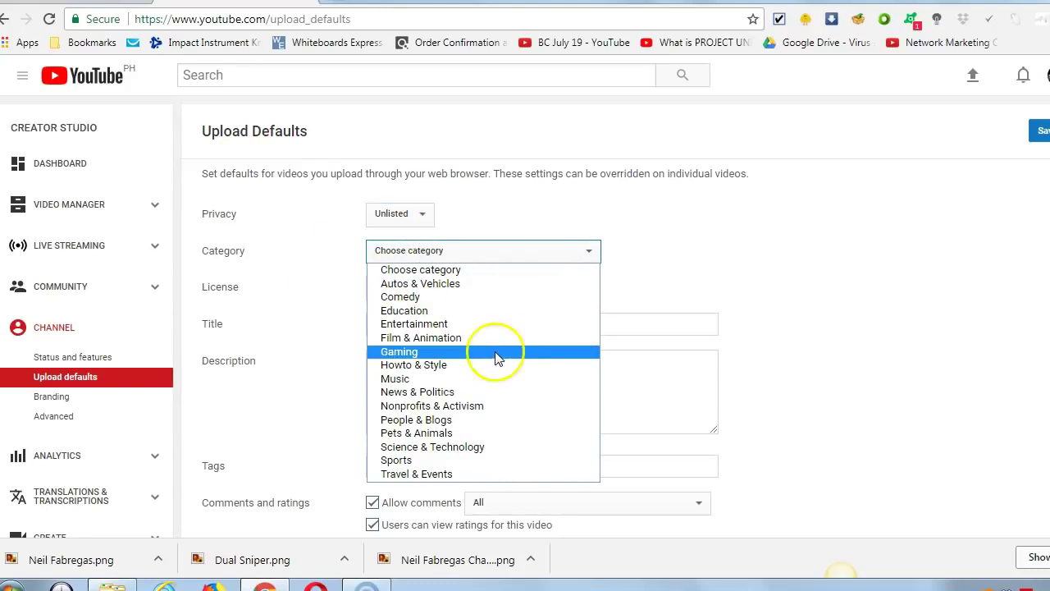
click(492, 311)
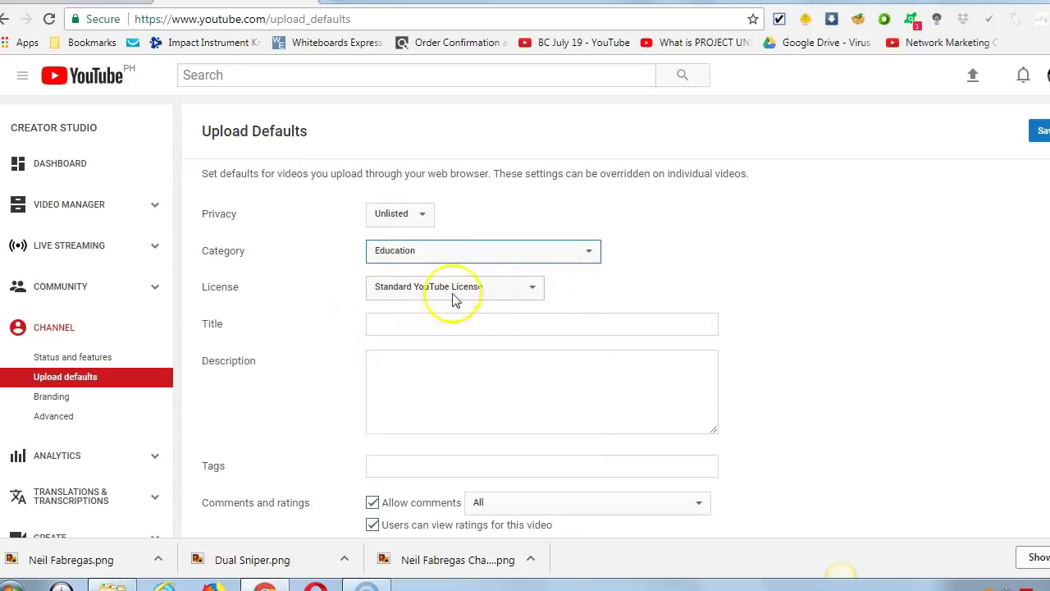
scroll(292, 340, down, 1)
click(460, 242)
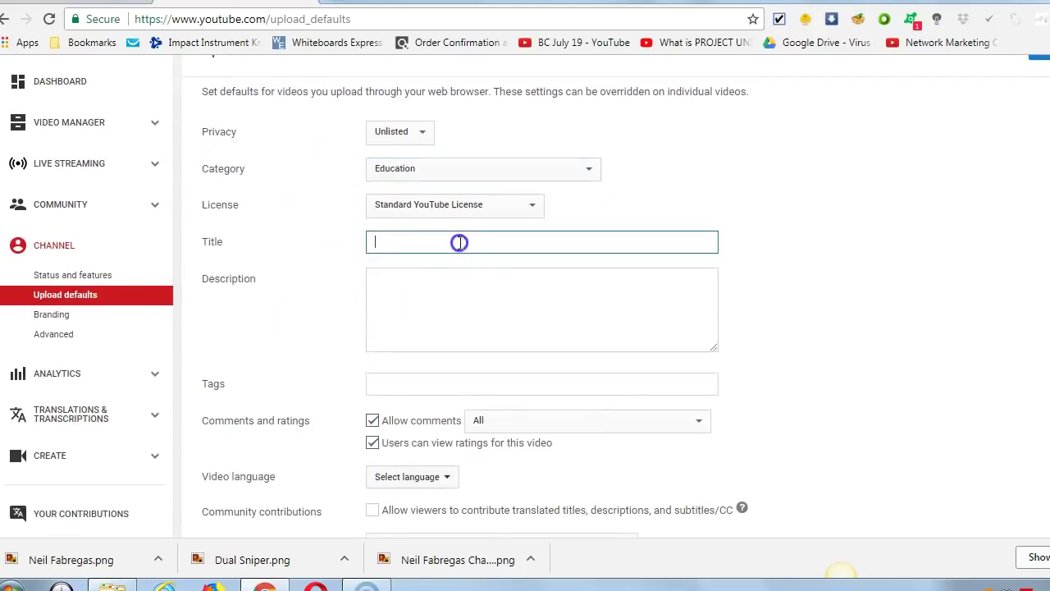
click(434, 283)
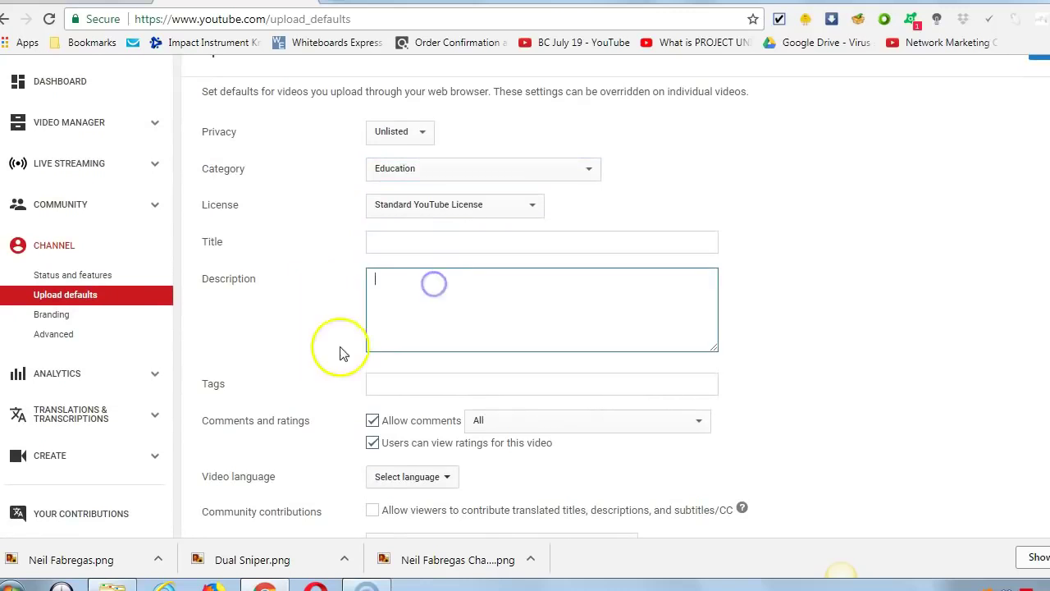
scroll(436, 316, up, 1)
click(656, 342)
click(382, 426)
click(740, 346)
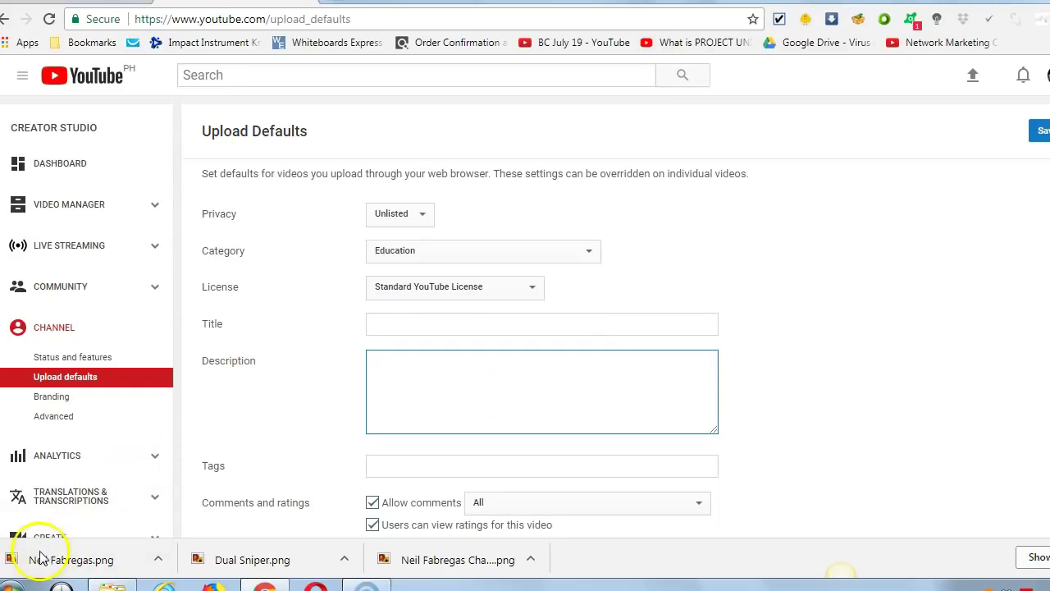
text(Visit our website: http://pinoyprofitacademy.com/)
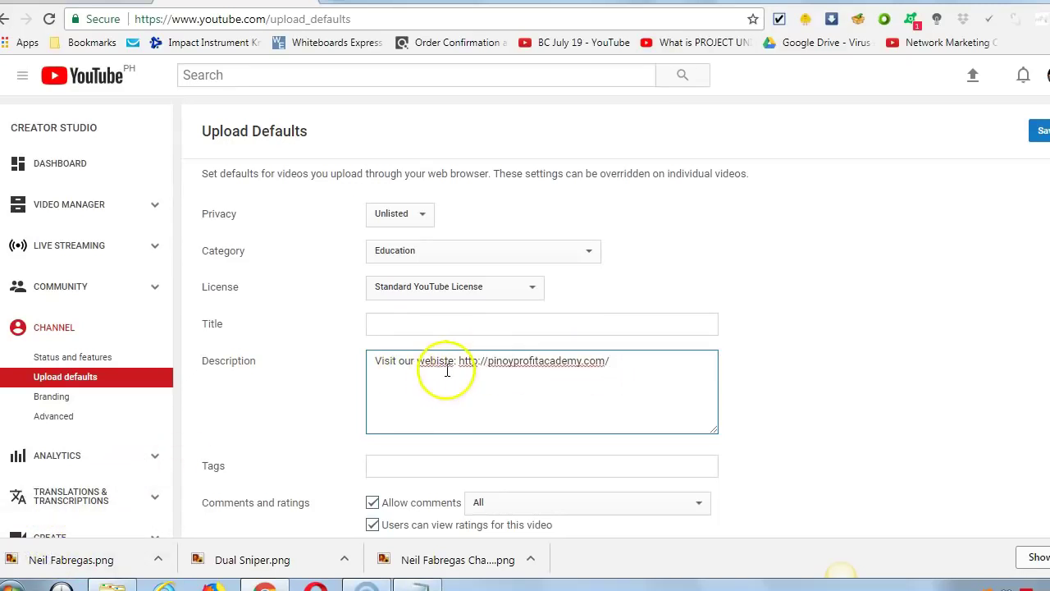
key(BackSpace)
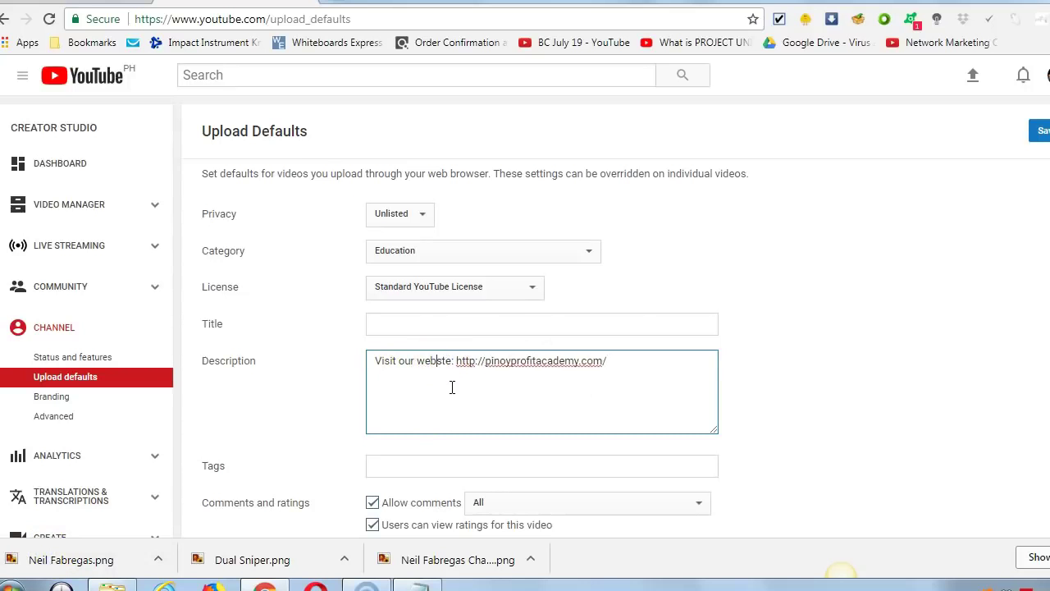
text(i)
click(645, 367)
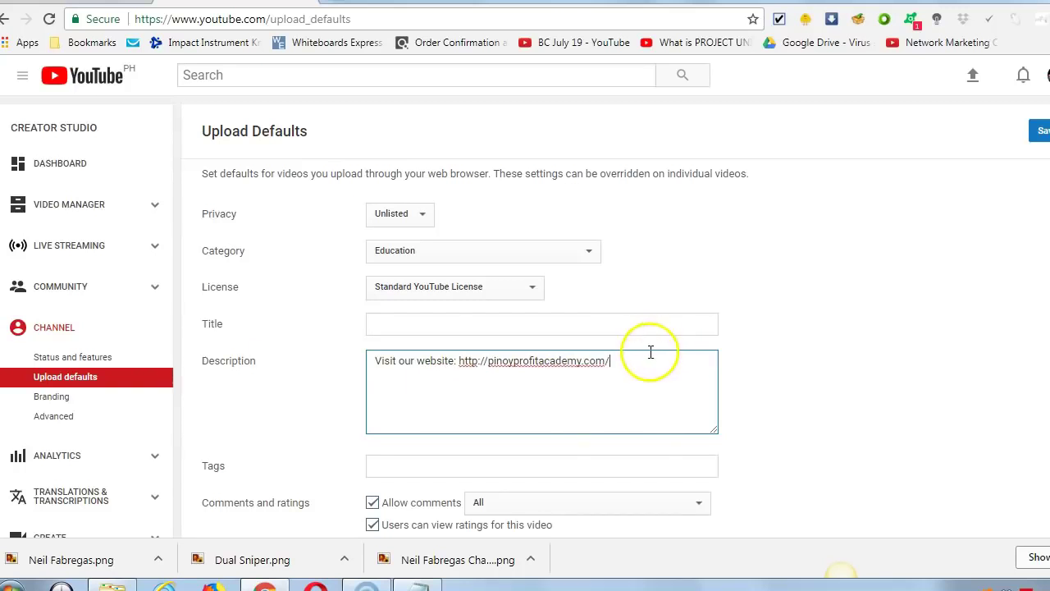
- Review the remaining upload defaults, including the video language choices, and save the changes
scroll(400, 361, down, 2)
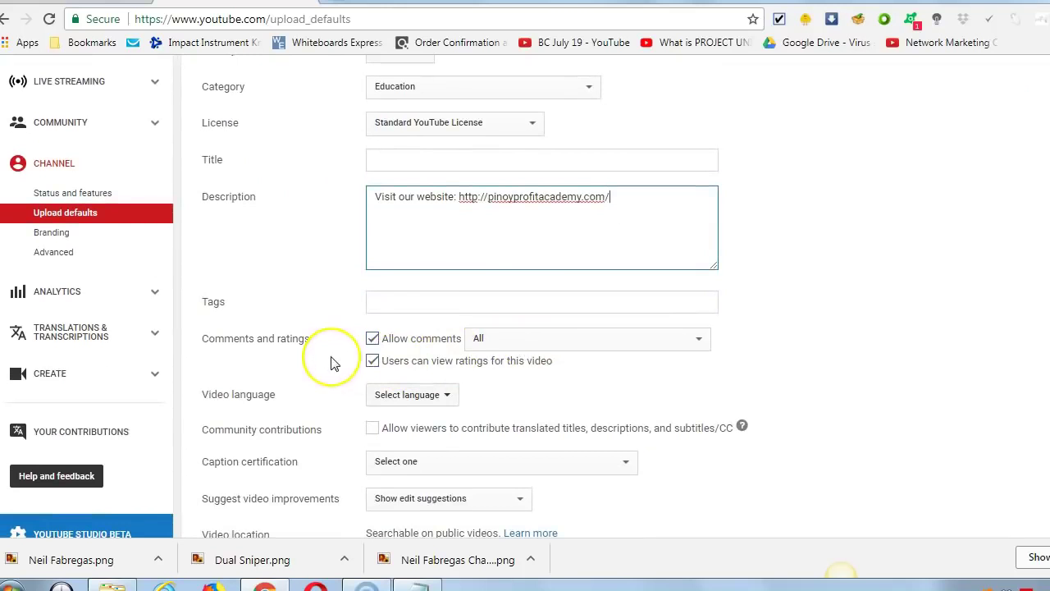
scroll(335, 364, down, 1)
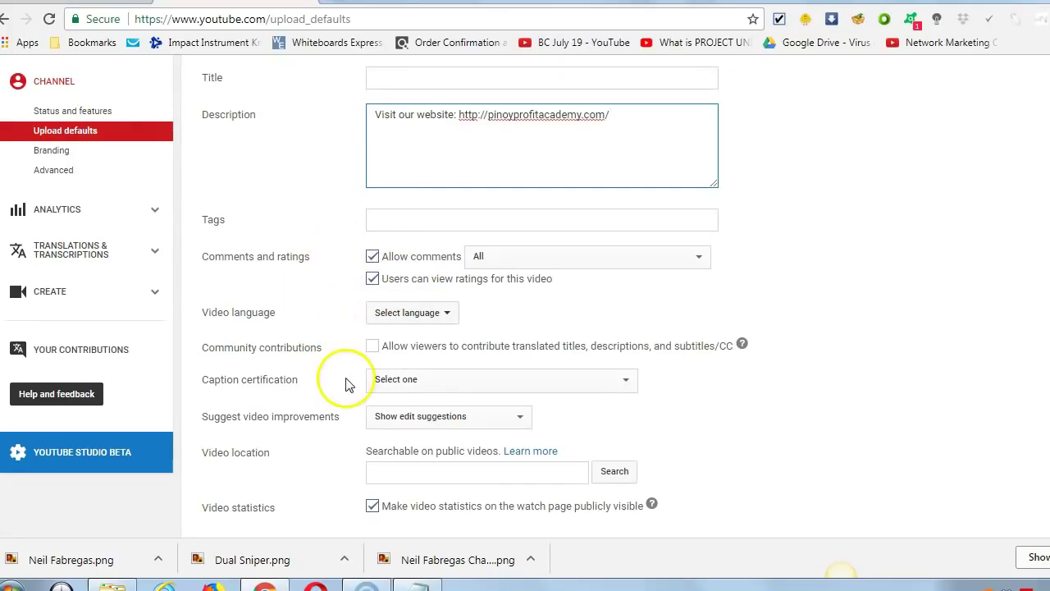
scroll(344, 383, down, 1)
click(445, 233)
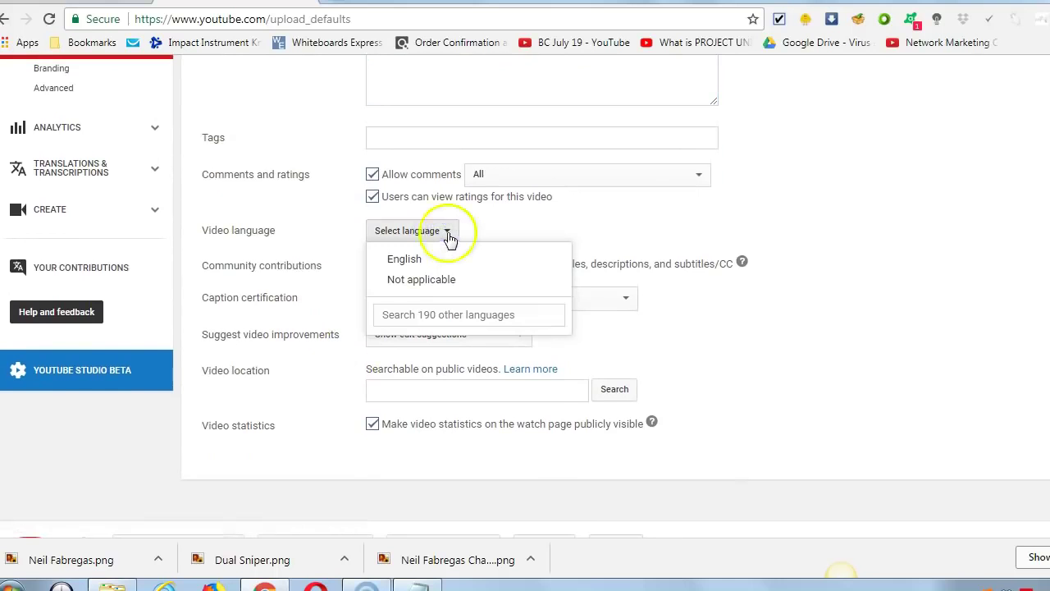
click(853, 232)
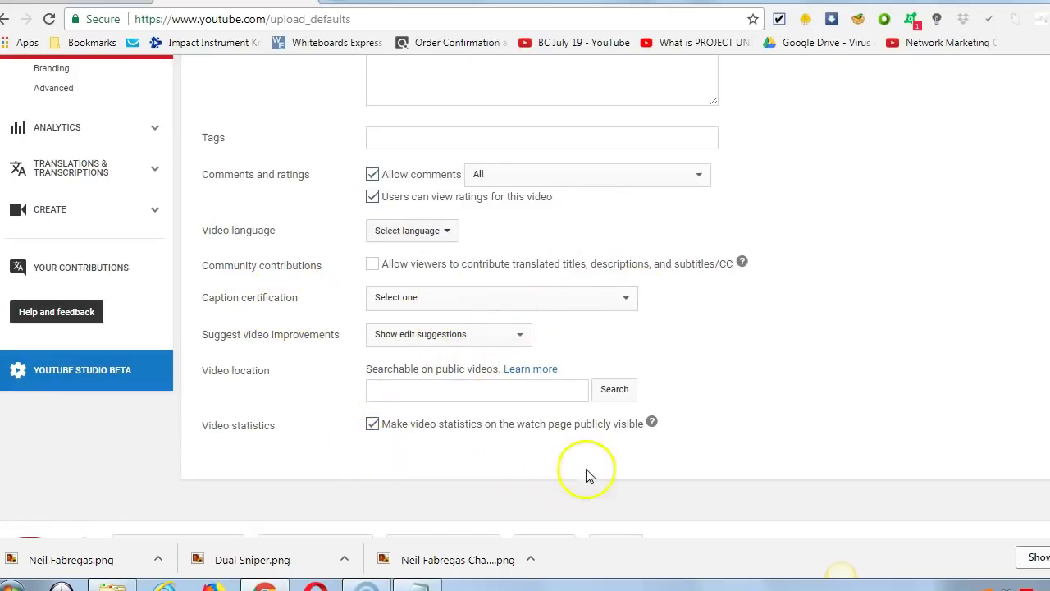
scroll(761, 359, up, 4)
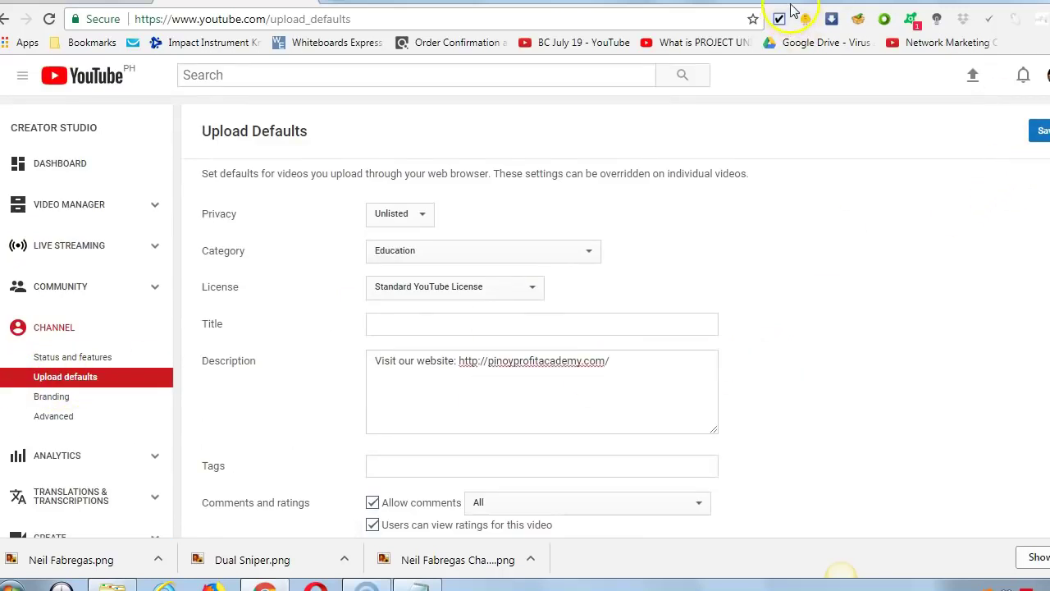
click(1040, 134)
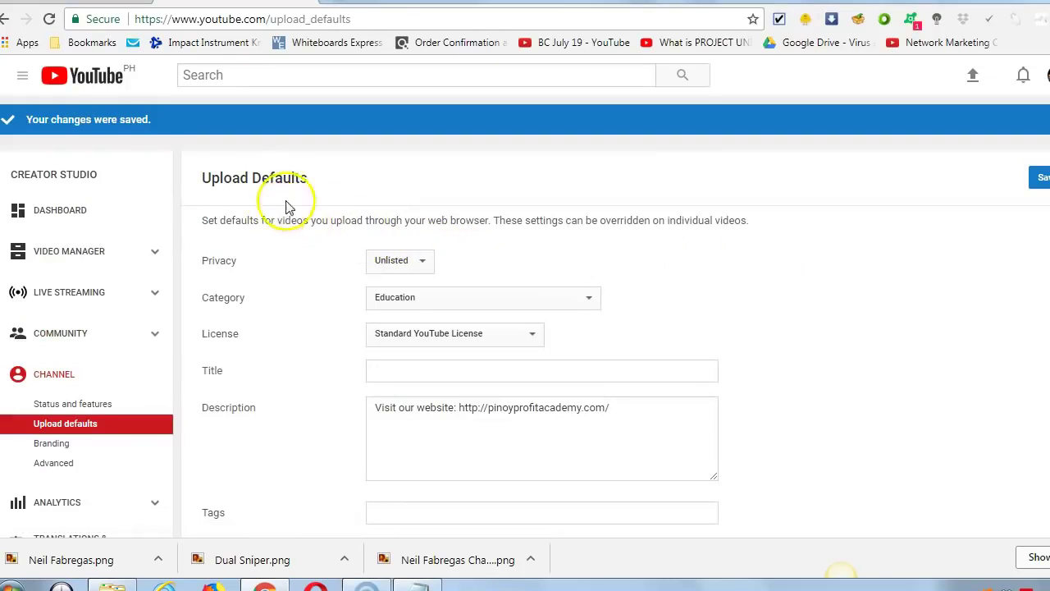
- Open the channel's Branding settings
scroll(276, 172, down, 2)
scroll(195, 275, up, 1)
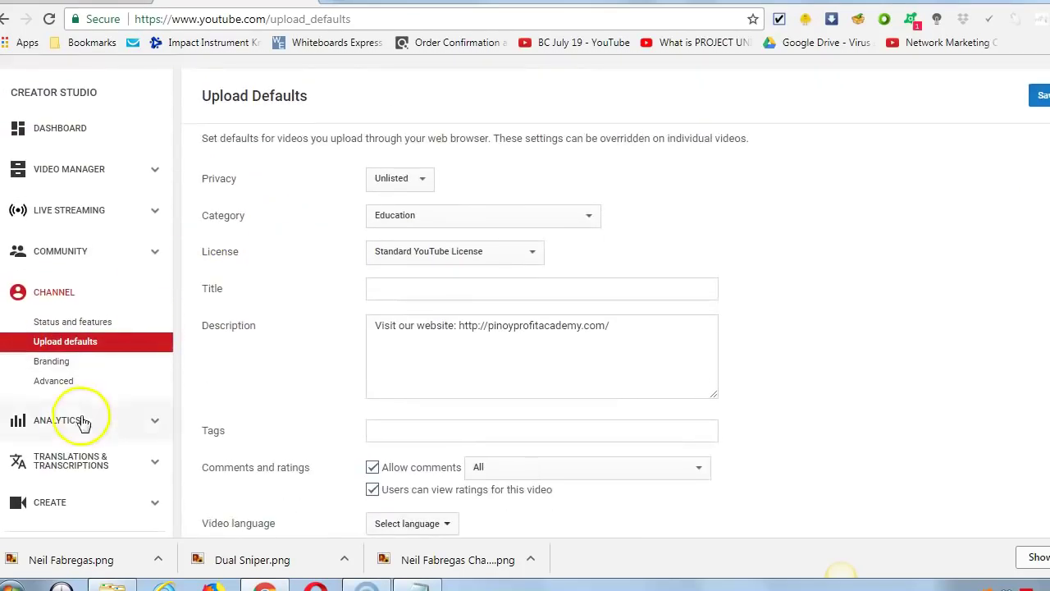
click(52, 361)
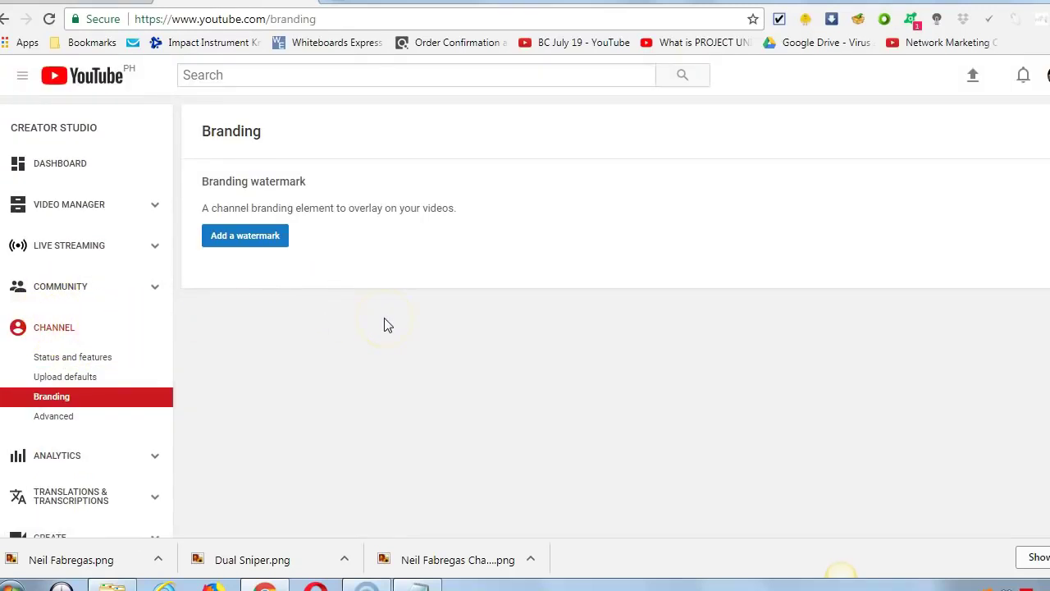
- Add a branding watermark using the image ph-sports20140617 from the Downloads folder and save it
click(245, 238)
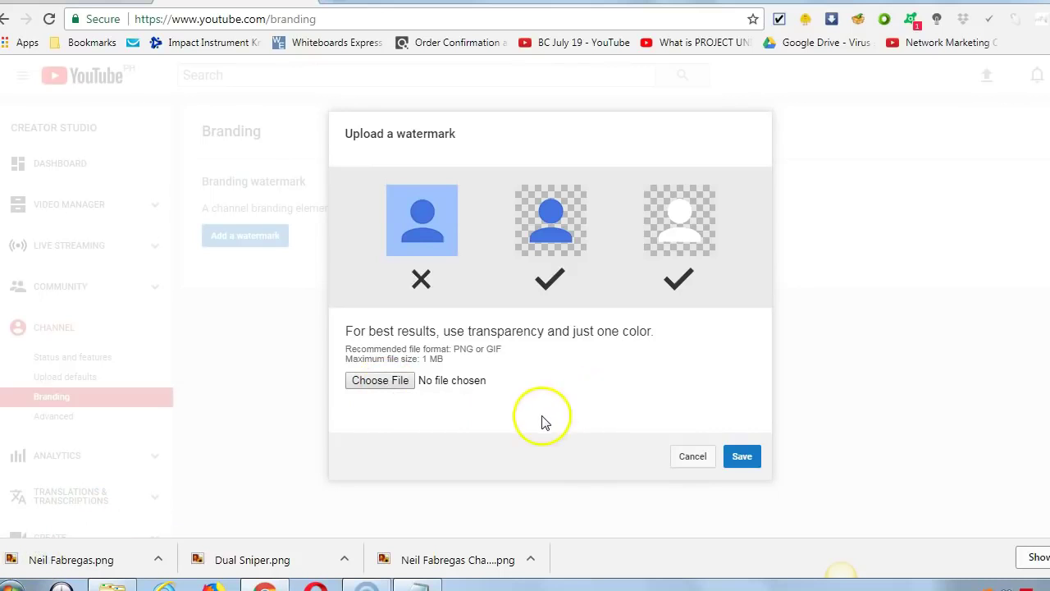
click(382, 380)
drag(740, 178, 743, 312)
drag(743, 326, 743, 342)
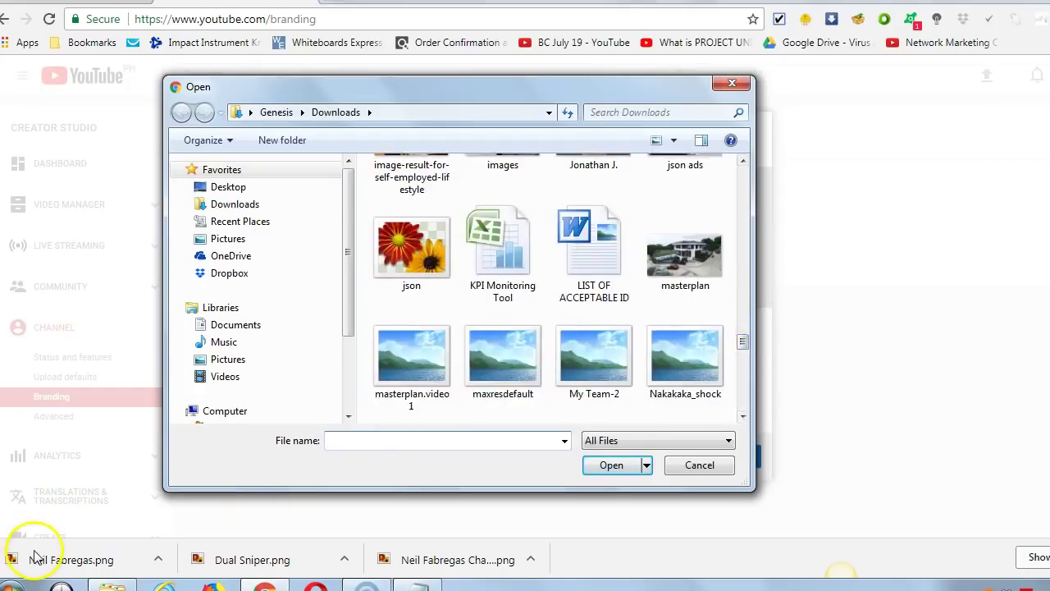
scroll(413, 328, down, 5)
click(414, 326)
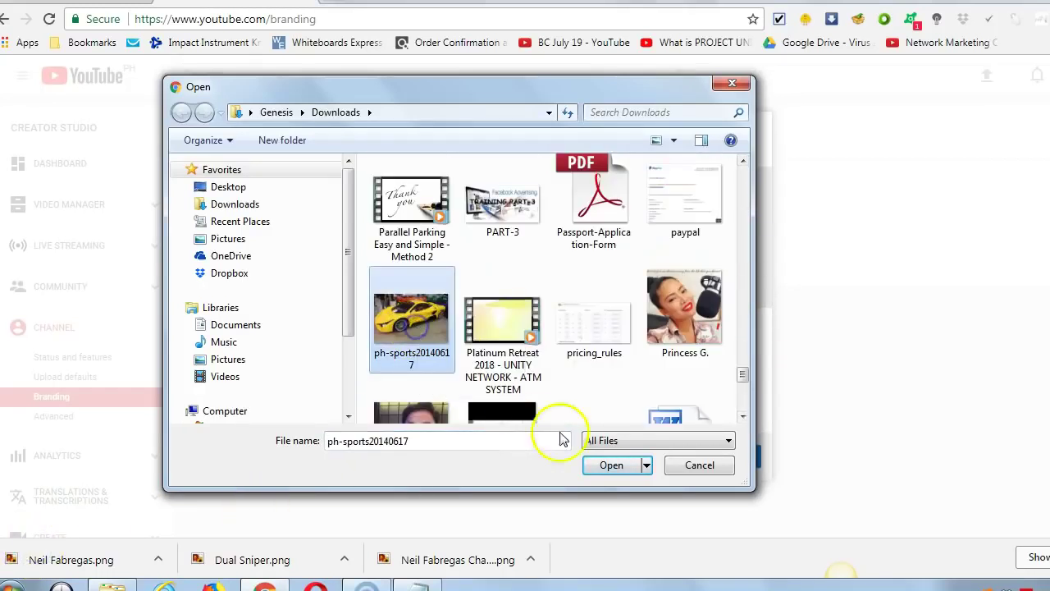
click(612, 465)
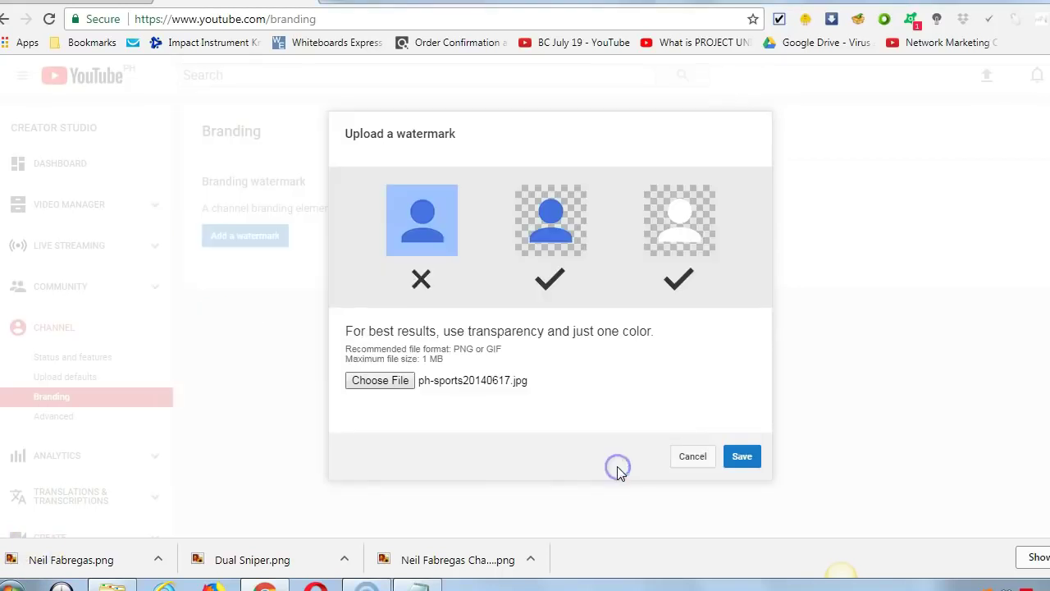
click(744, 459)
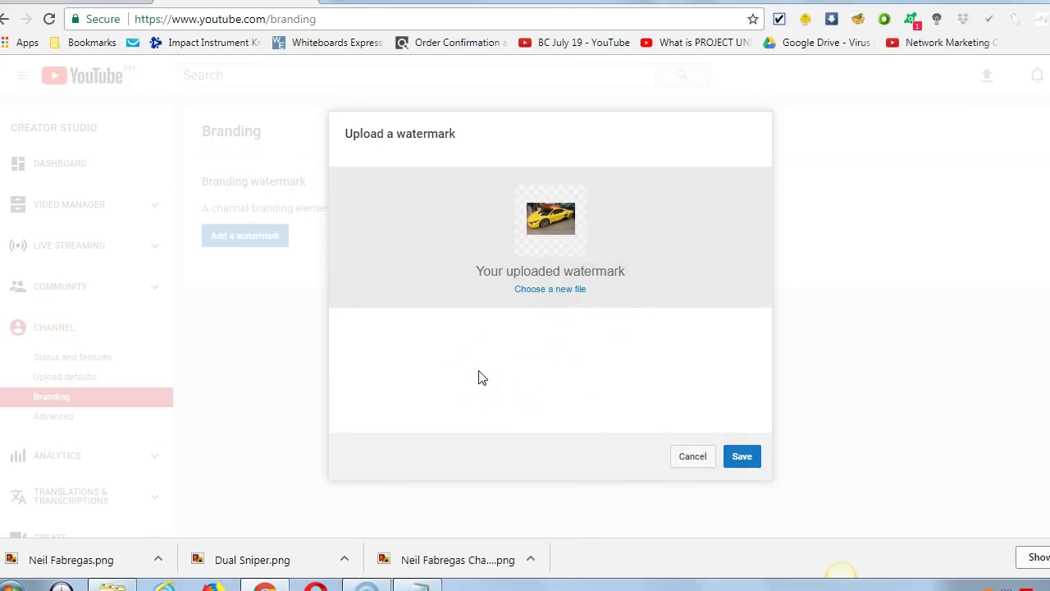
click(748, 461)
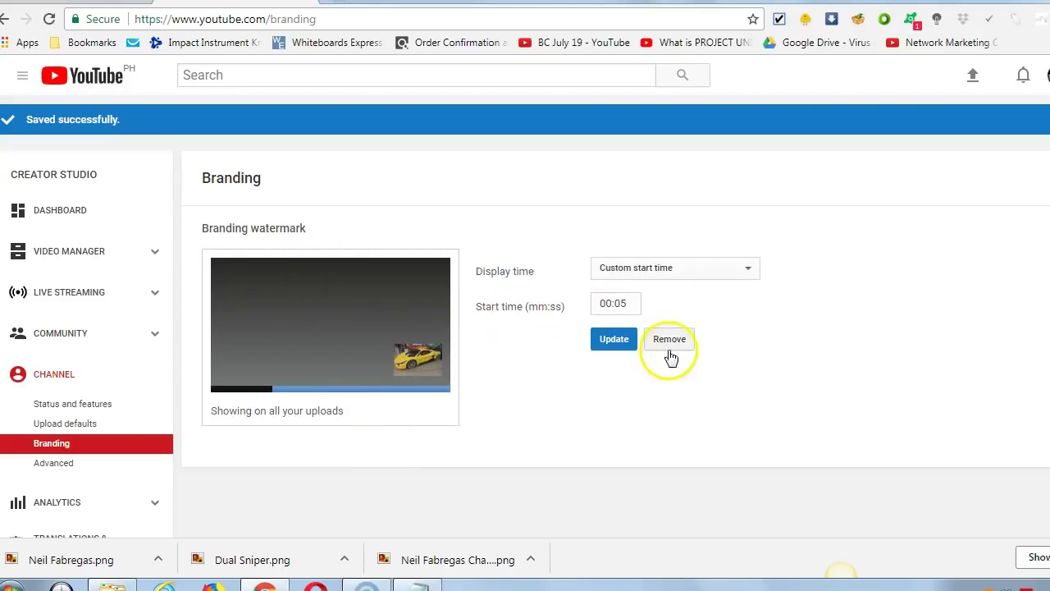
- Set the watermark's display time to Entire video and update the branding settings
click(686, 271)
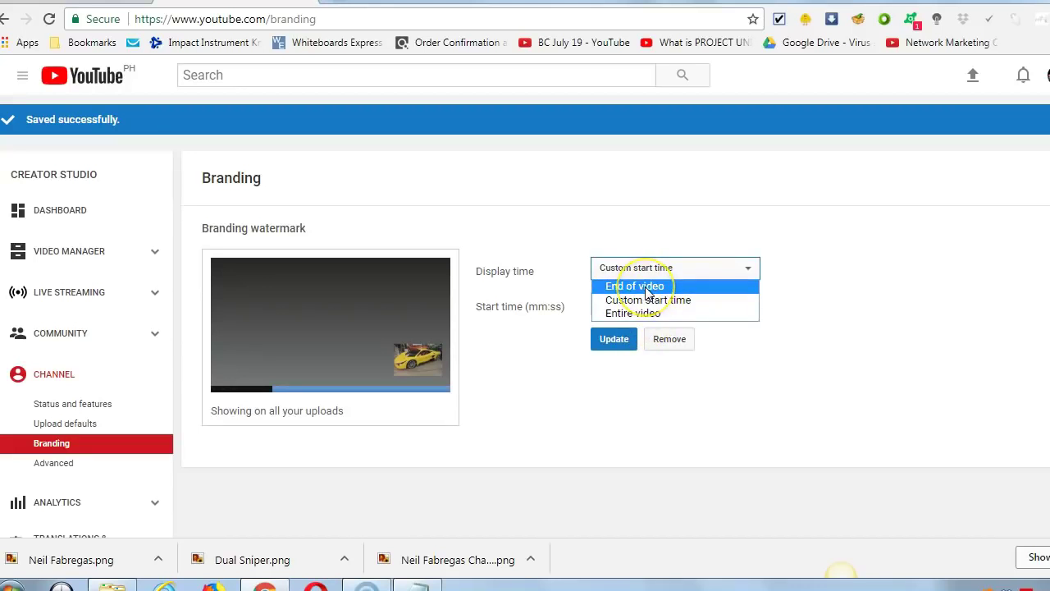
click(647, 315)
click(414, 381)
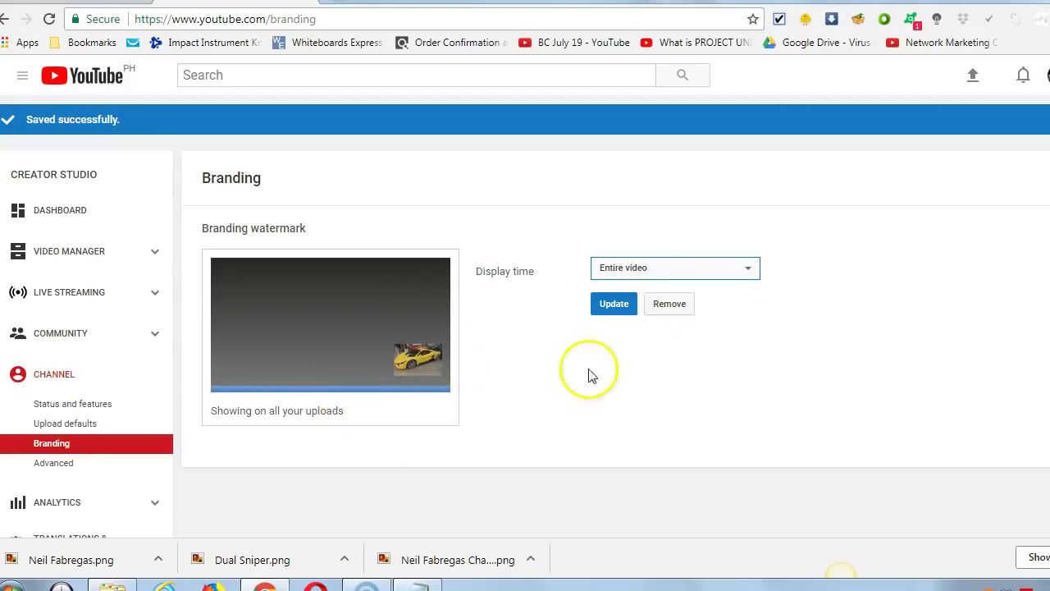
click(617, 305)
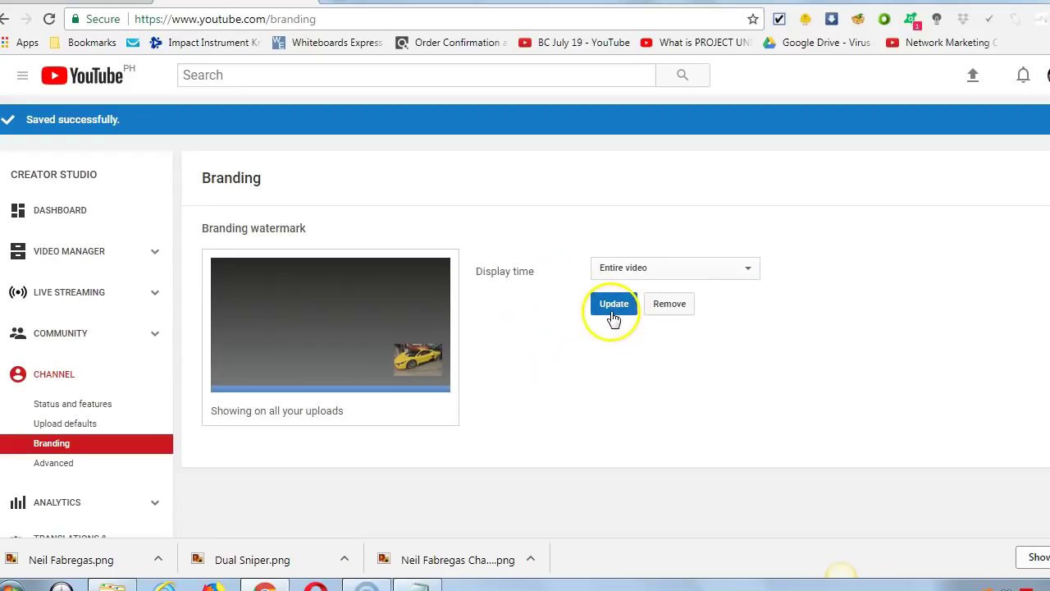
scroll(565, 372, down, 2)
scroll(565, 372, up, 2)
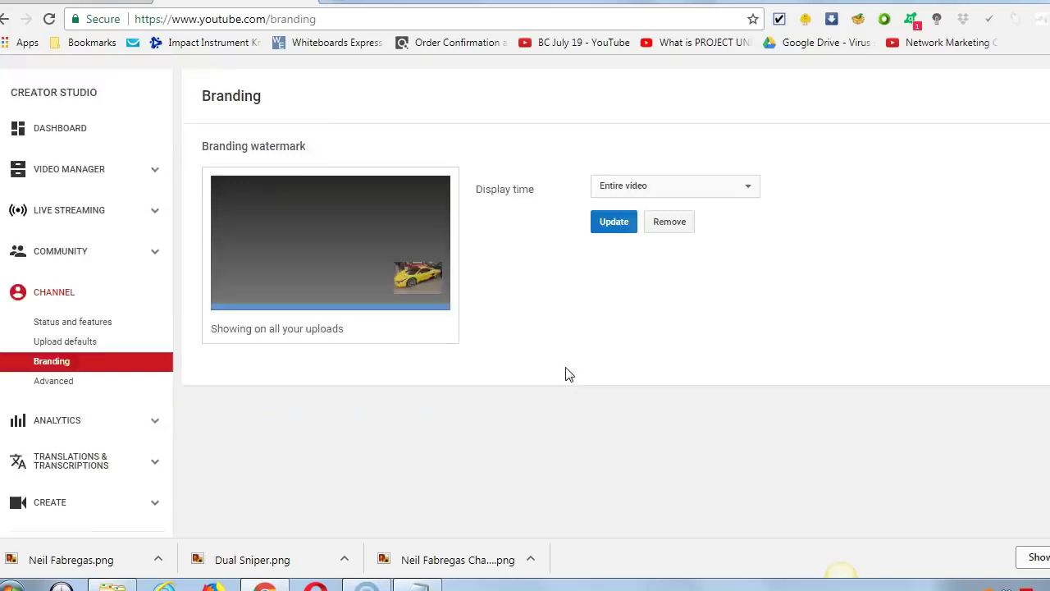
click(615, 305)
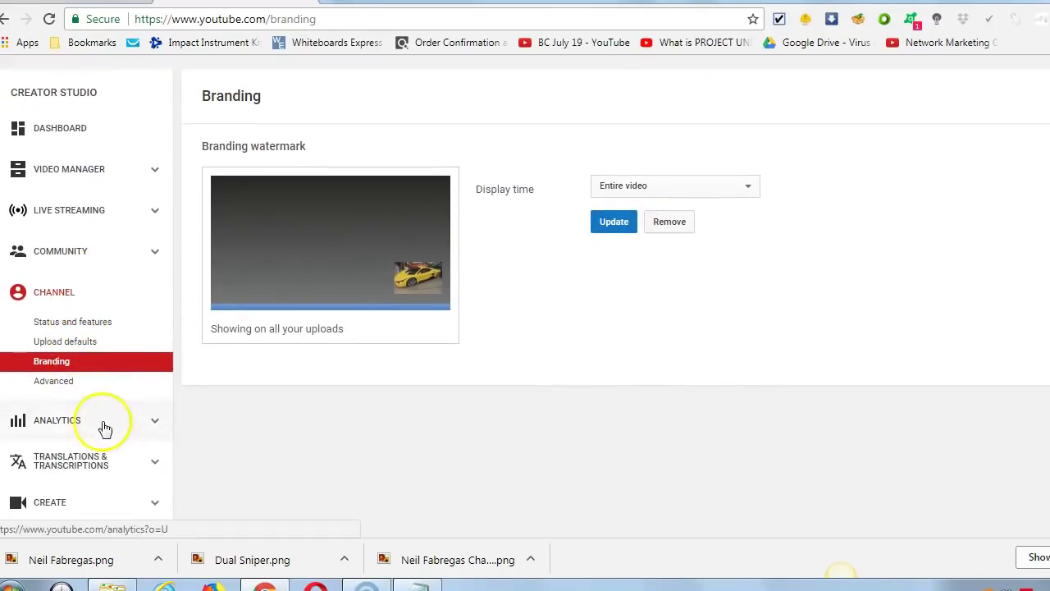
- Open the channel's Advanced settings and review the keywords, advertisements, AdWords linking, associated website and recommendation options
click(64, 386)
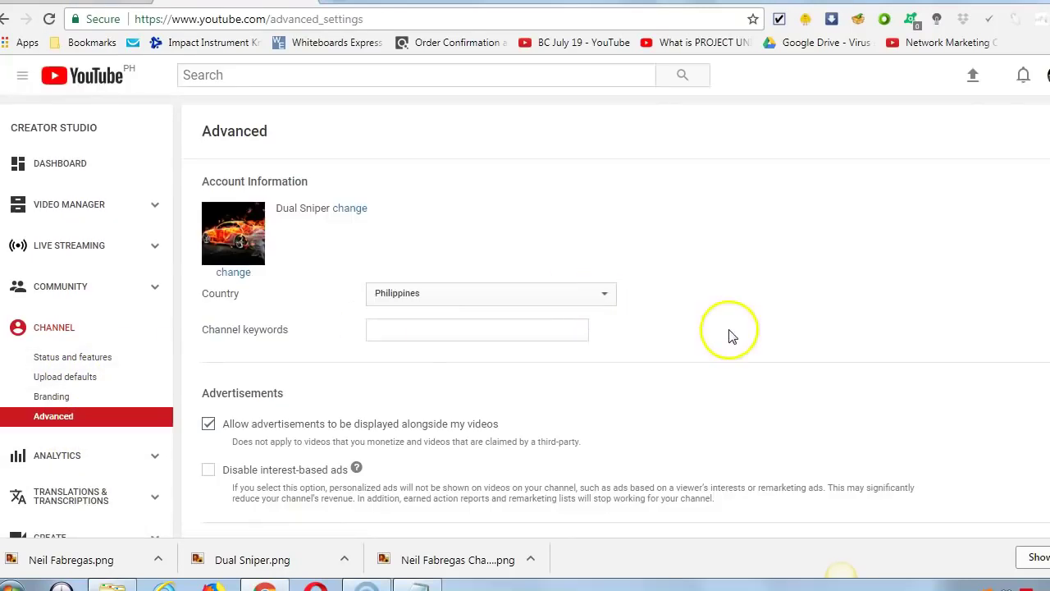
click(493, 337)
scroll(696, 352, down, 4)
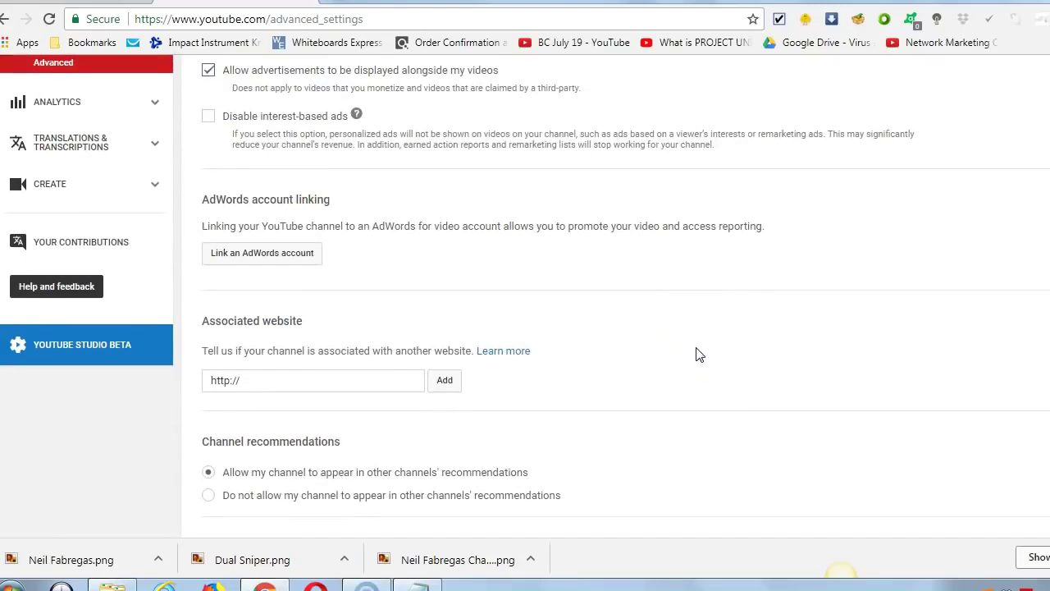
scroll(696, 355, down, 2)
scroll(696, 355, up, 6)
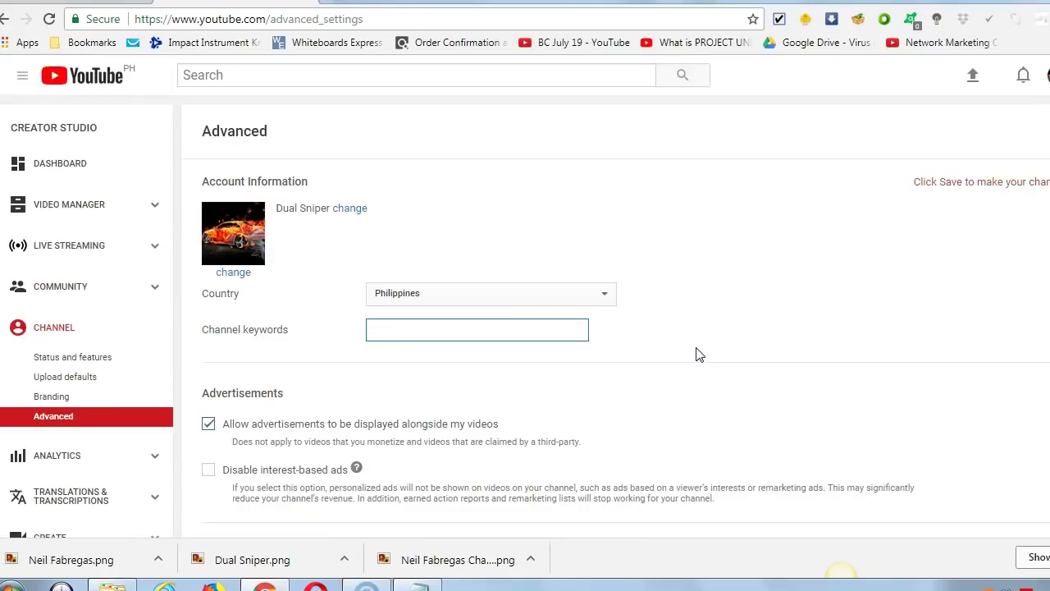
scroll(104, 426, down, 2)
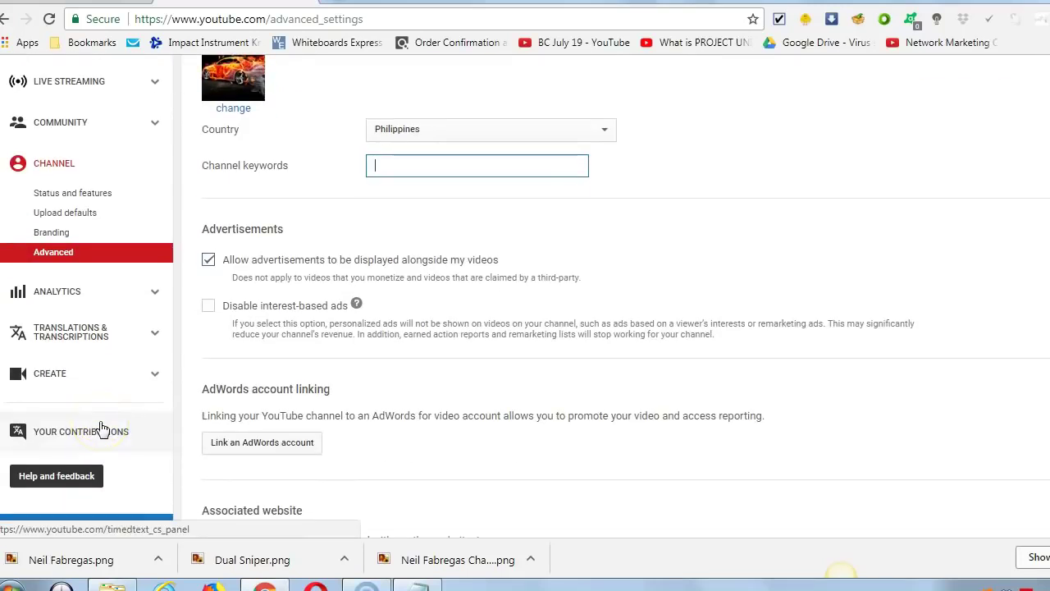
scroll(55, 385, down, 2)
scroll(56, 381, up, 5)
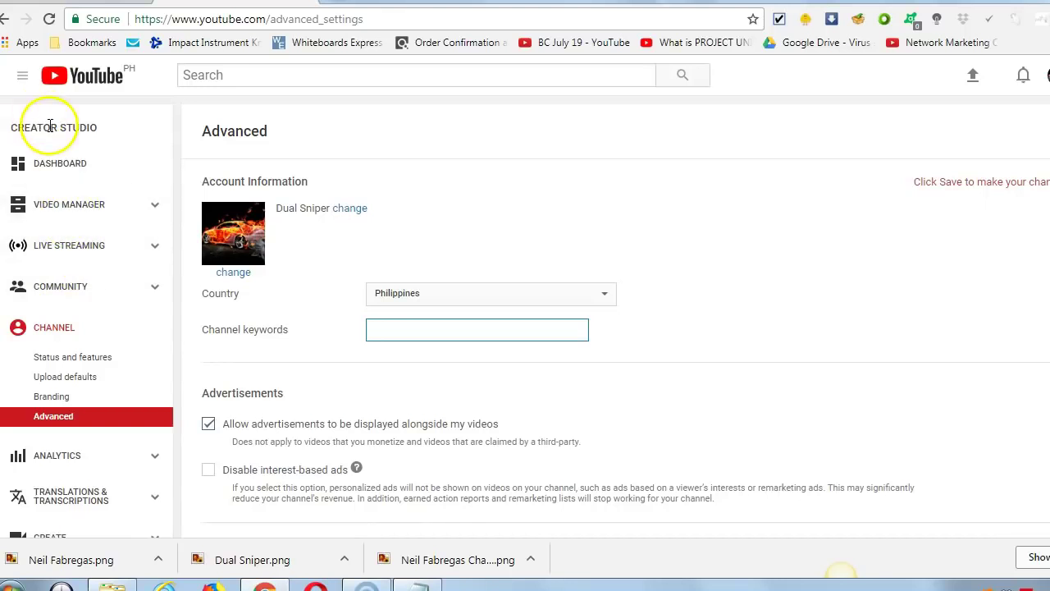
- Leave the Advanced settings and go to the Dual Sniper channel's own page
click(22, 75)
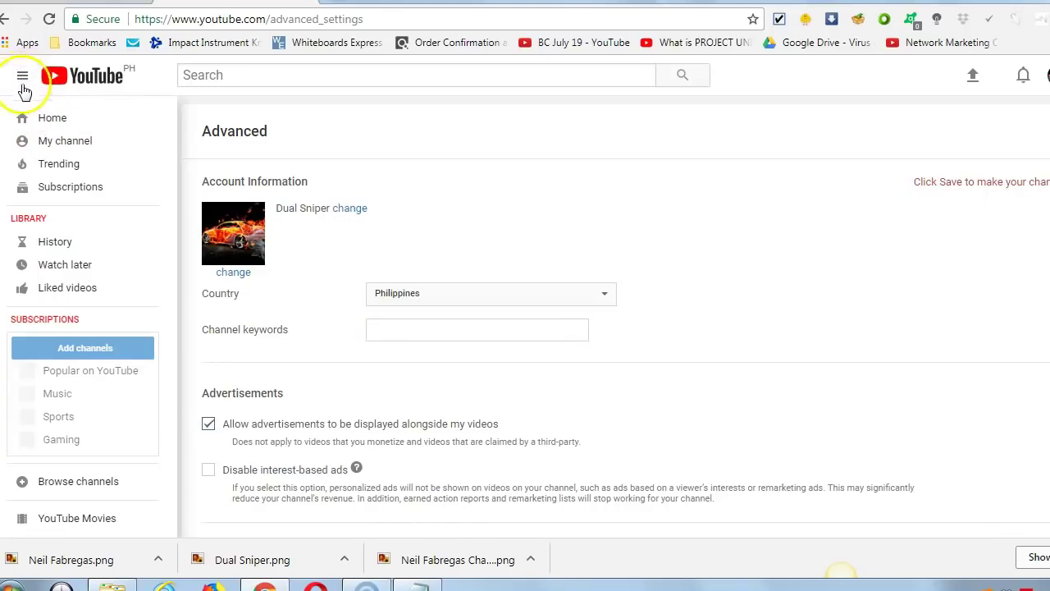
click(61, 146)
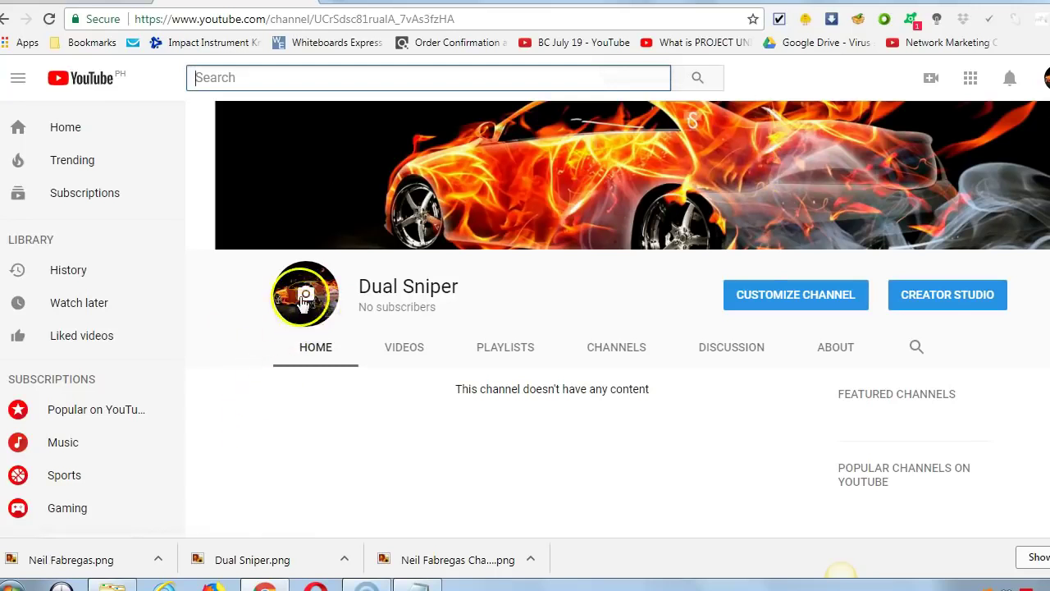
key(/)
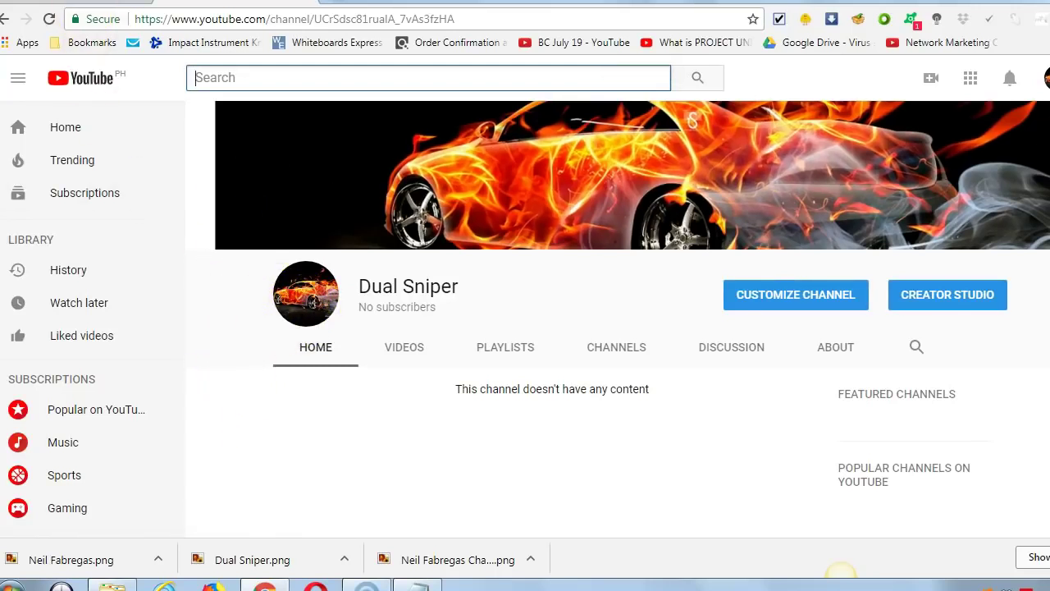
key(ctrl+Tab)
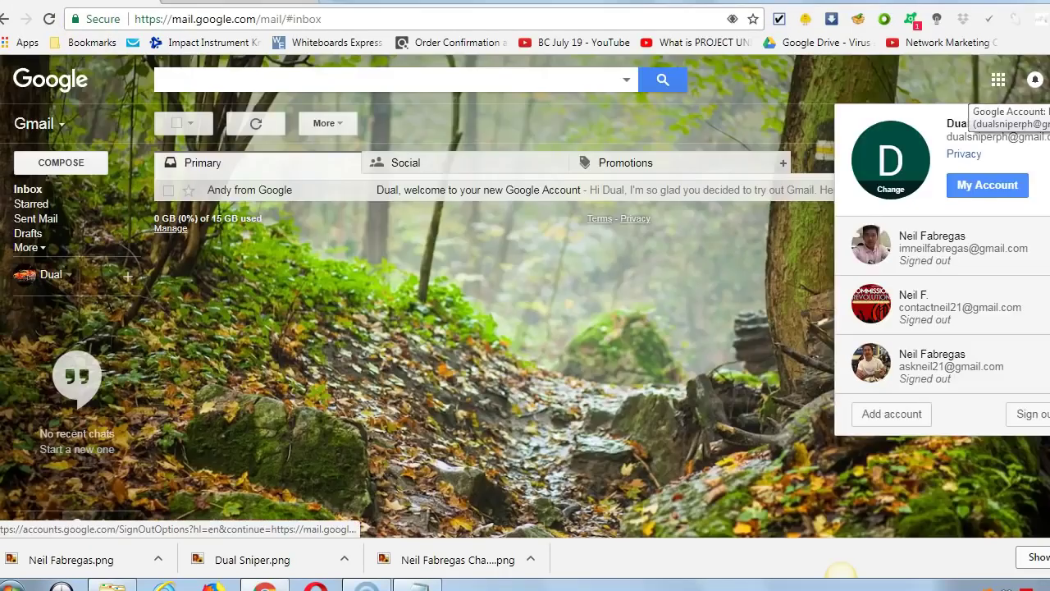
click(1035, 80)
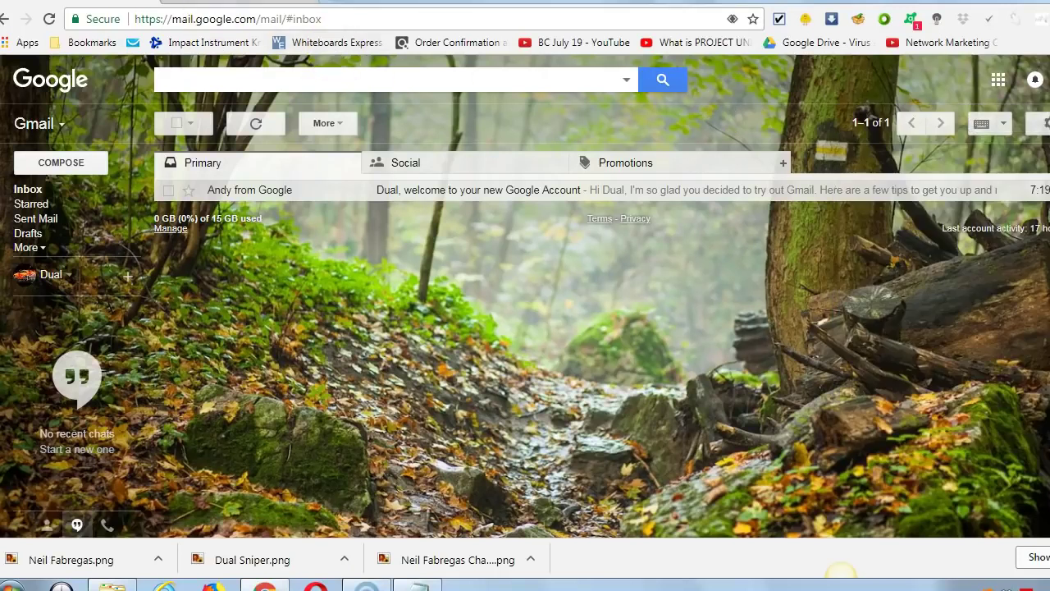
key(ctrl+Tab)
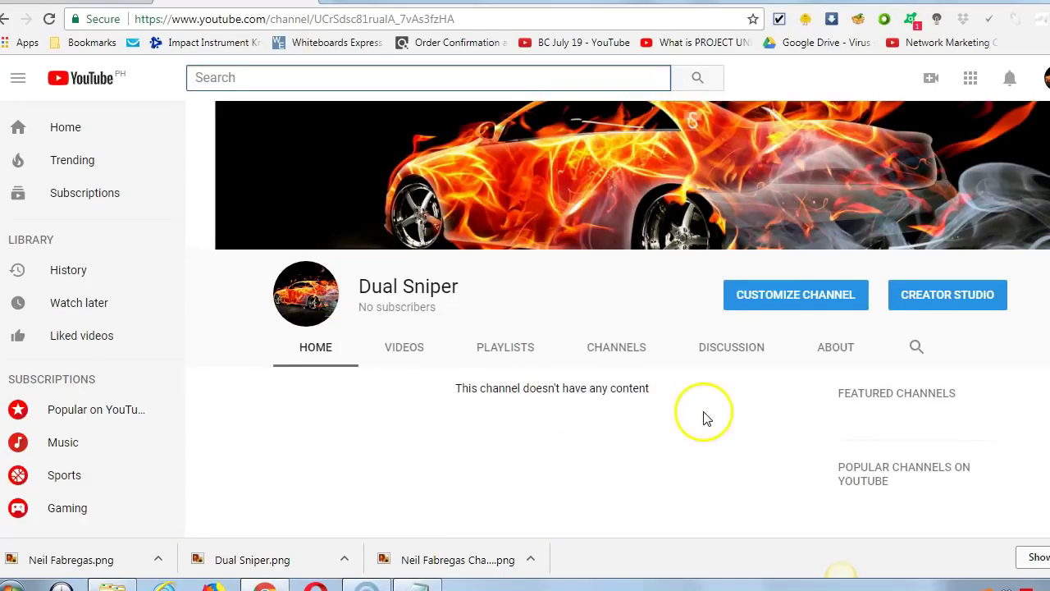
scroll(703, 419, down, 2)
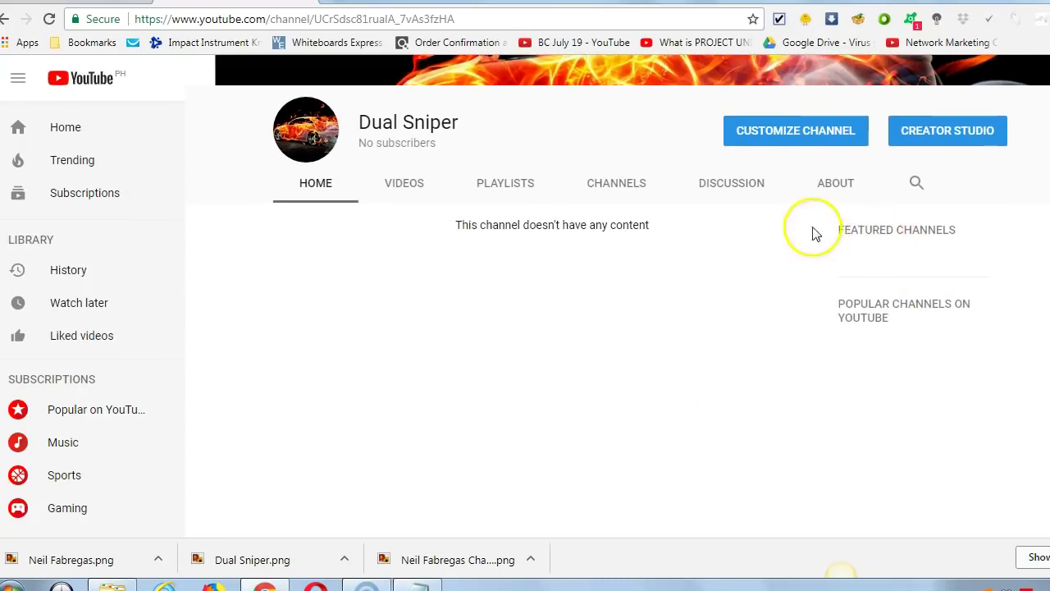
scroll(804, 262, up, 1)
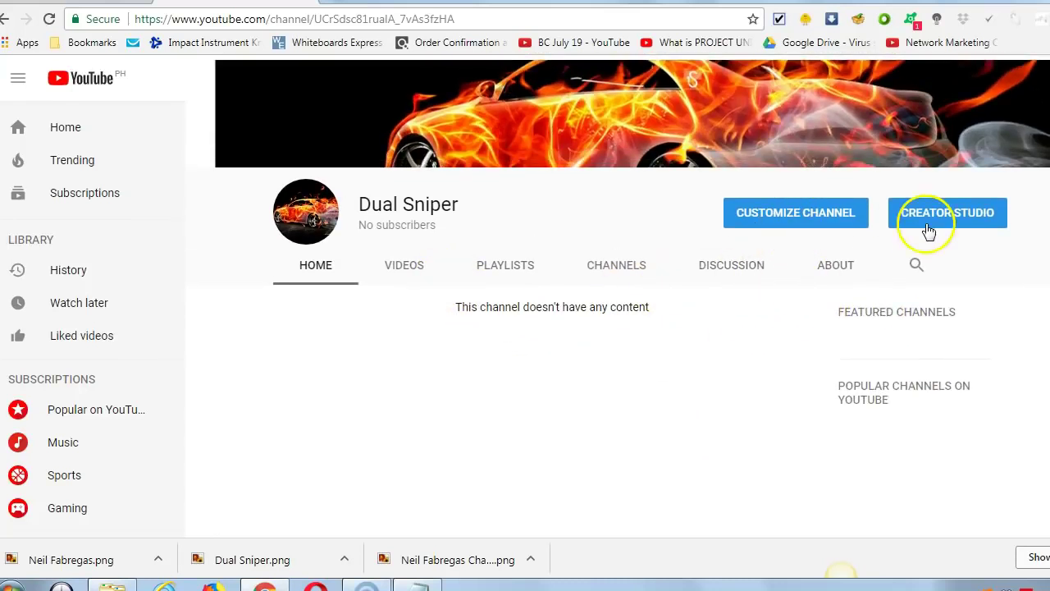
scroll(694, 347, up, 1)
scroll(246, 427, down, 1)
scroll(250, 431, up, 2)
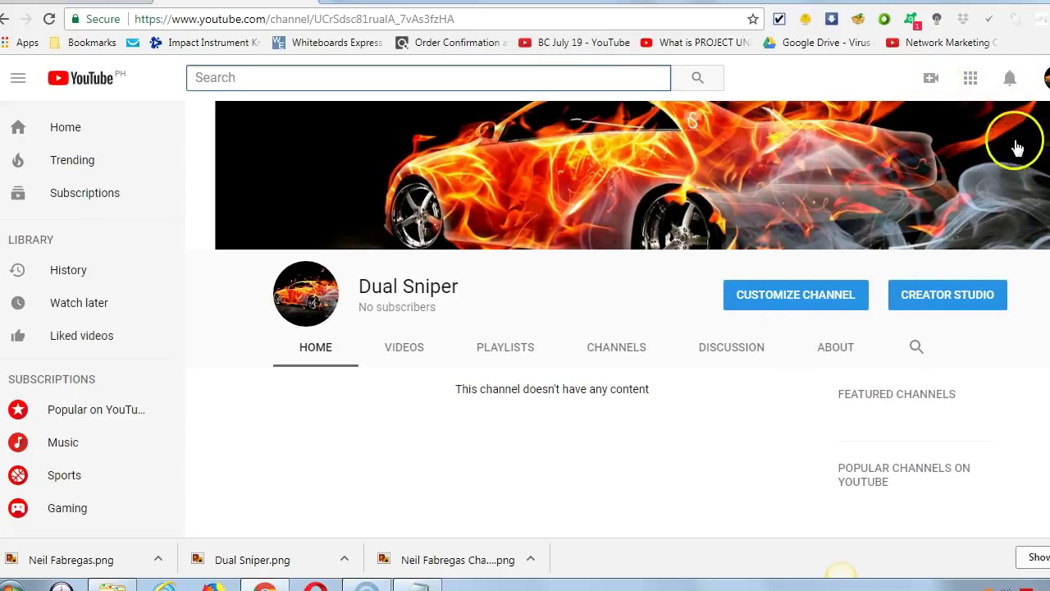
- Open the page for uploading a video to the channel
click(930, 79)
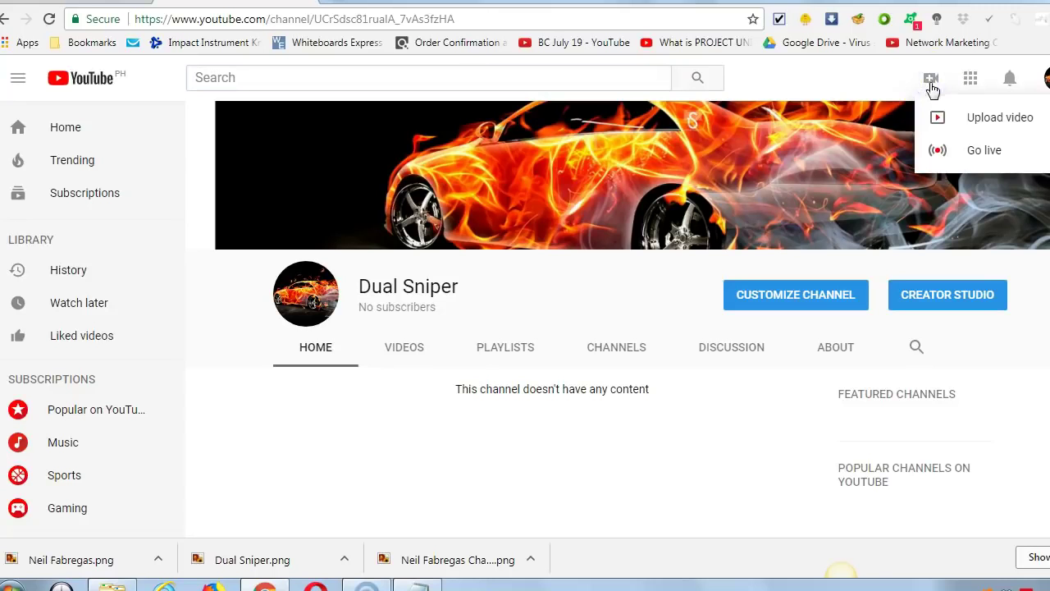
click(989, 165)
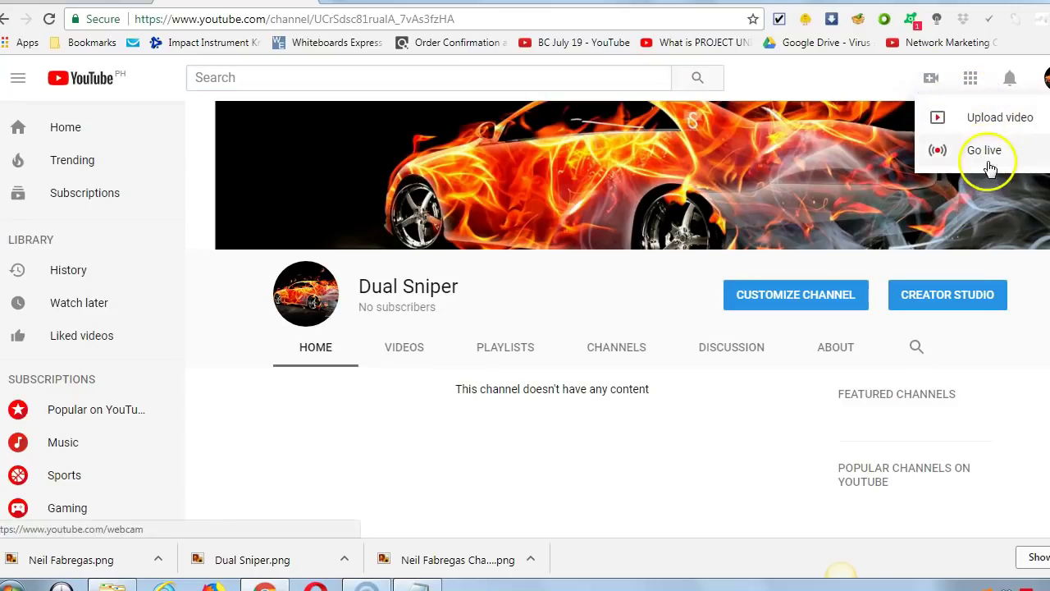
click(988, 121)
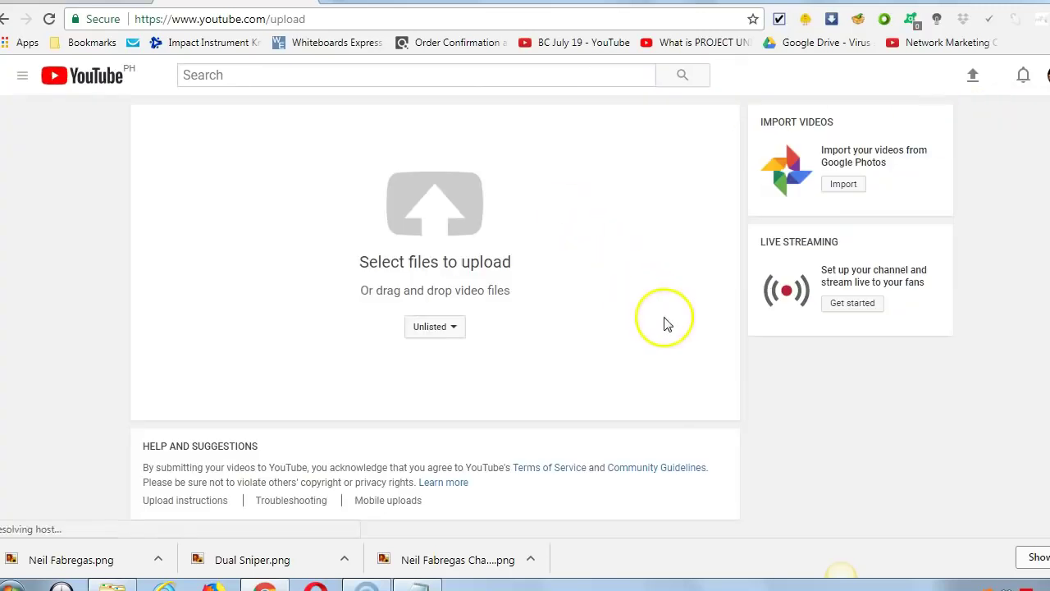
- Upload the video "1. PB Module 1 - Installing And Configuring Profit Builder" from the Profit Builder Training folder in the Videos library
click(426, 217)
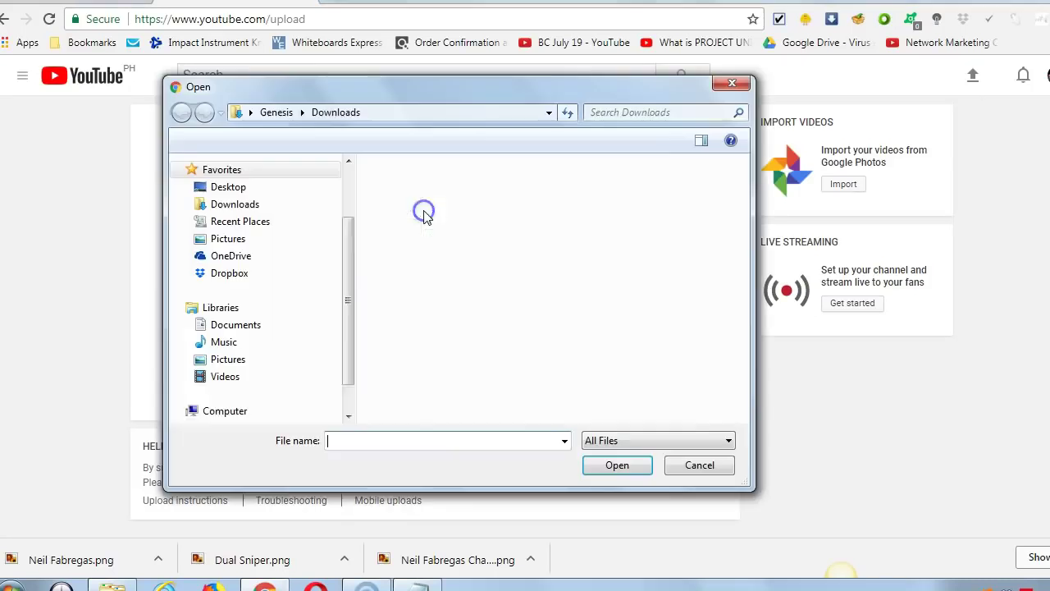
click(217, 375)
drag(746, 264, 733, 326)
double_click(684, 226)
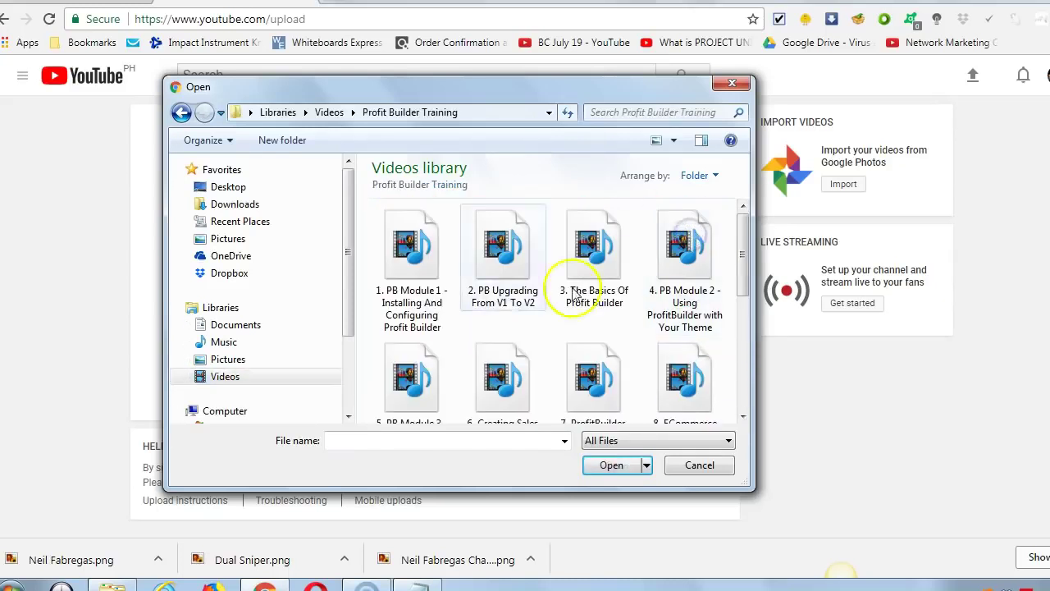
click(422, 265)
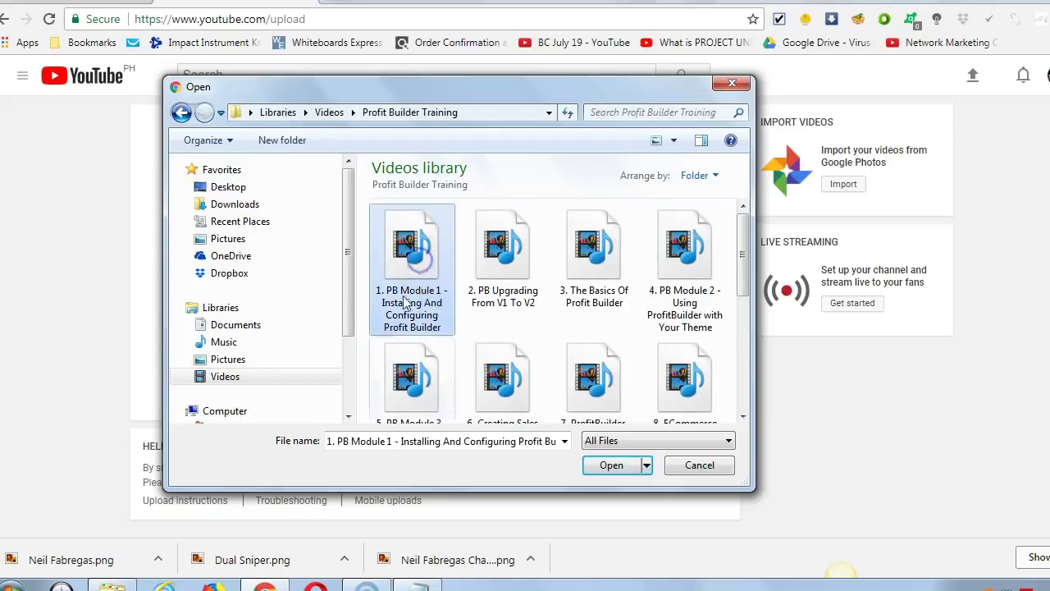
click(610, 466)
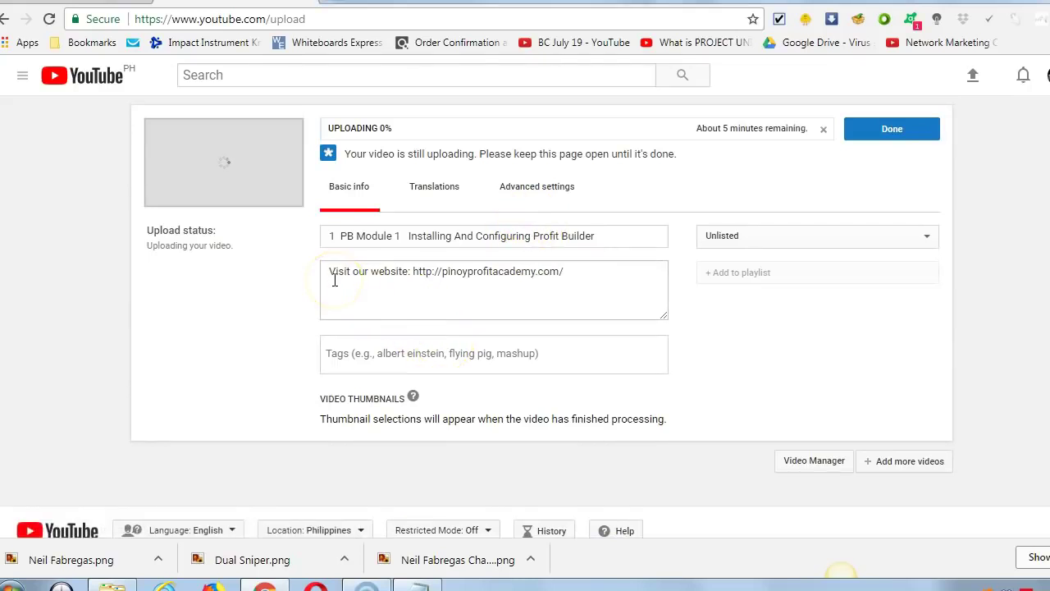
- Examine the default website text filled into the uploading video's description
drag(328, 271, 591, 271)
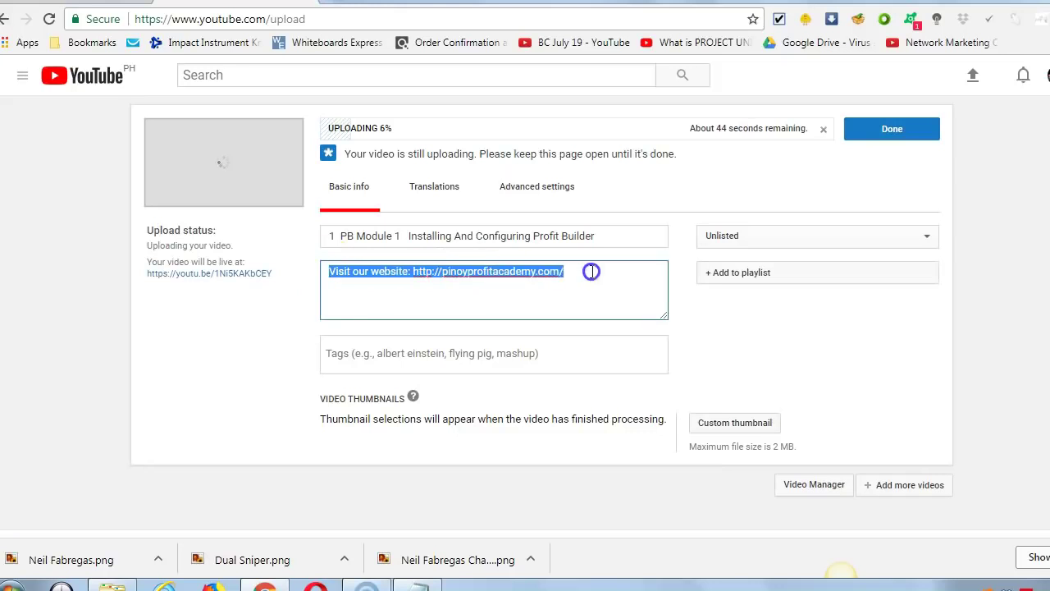
click(610, 277)
click(331, 279)
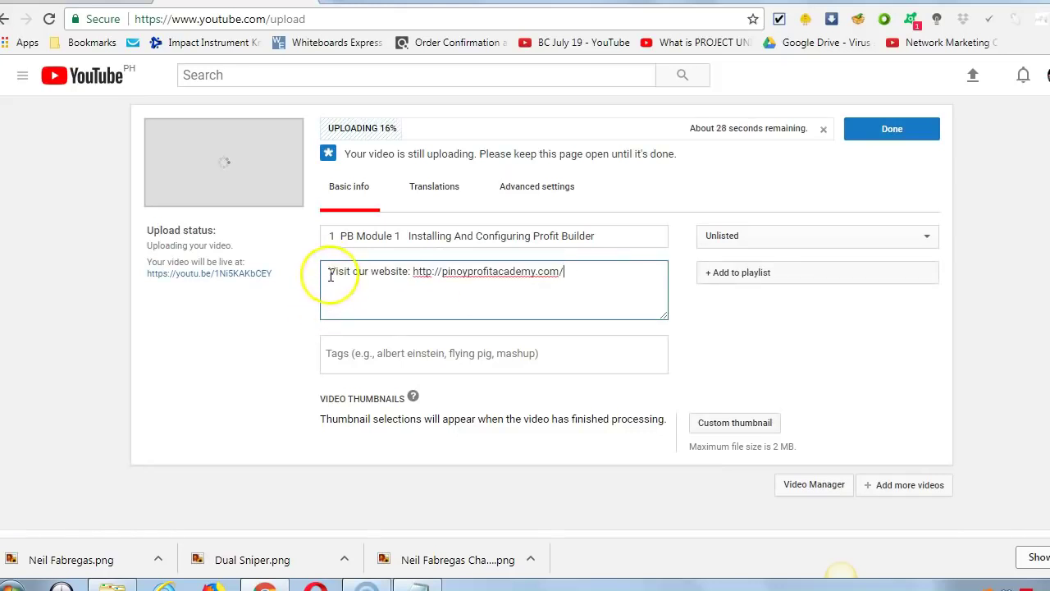
drag(331, 275, 518, 275)
click(592, 277)
click(351, 289)
drag(333, 277, 428, 281)
click(578, 277)
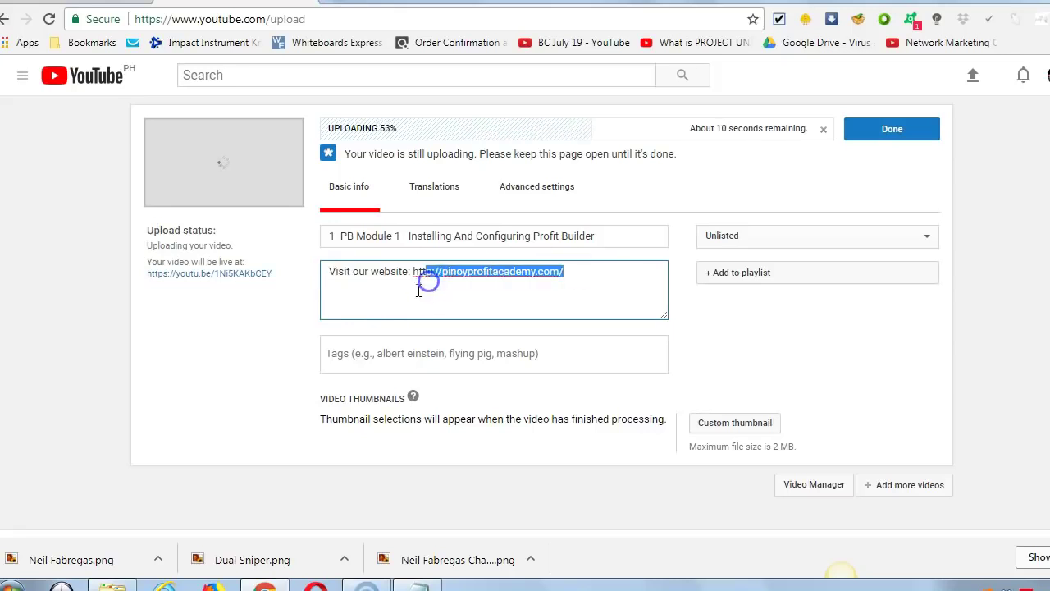
- Try adding the line "Add me on FB:" under the website link in the video description
click(369, 291)
click(594, 275)
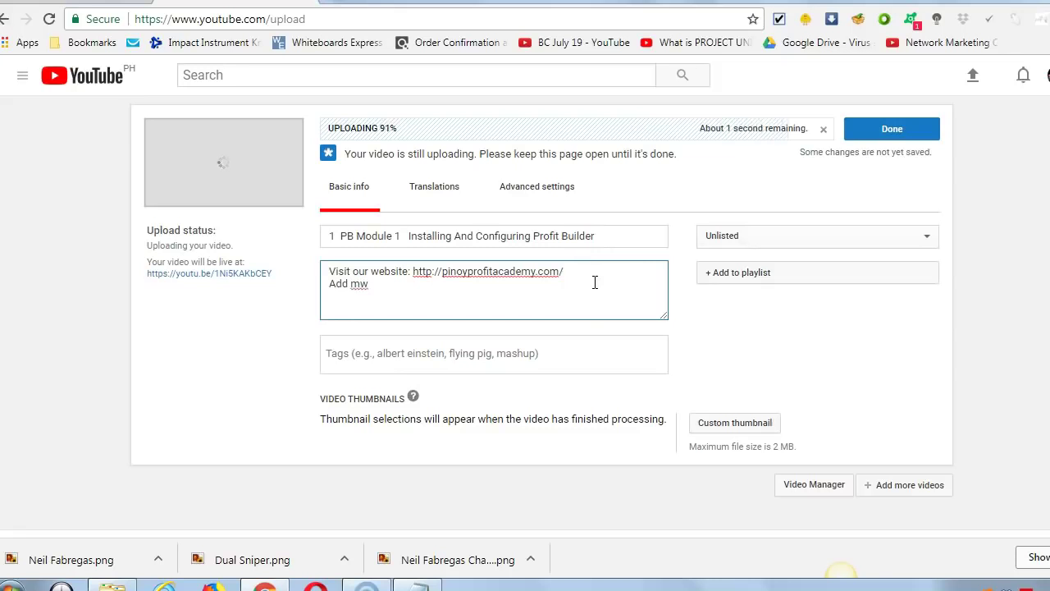
text(Add me on FB:)
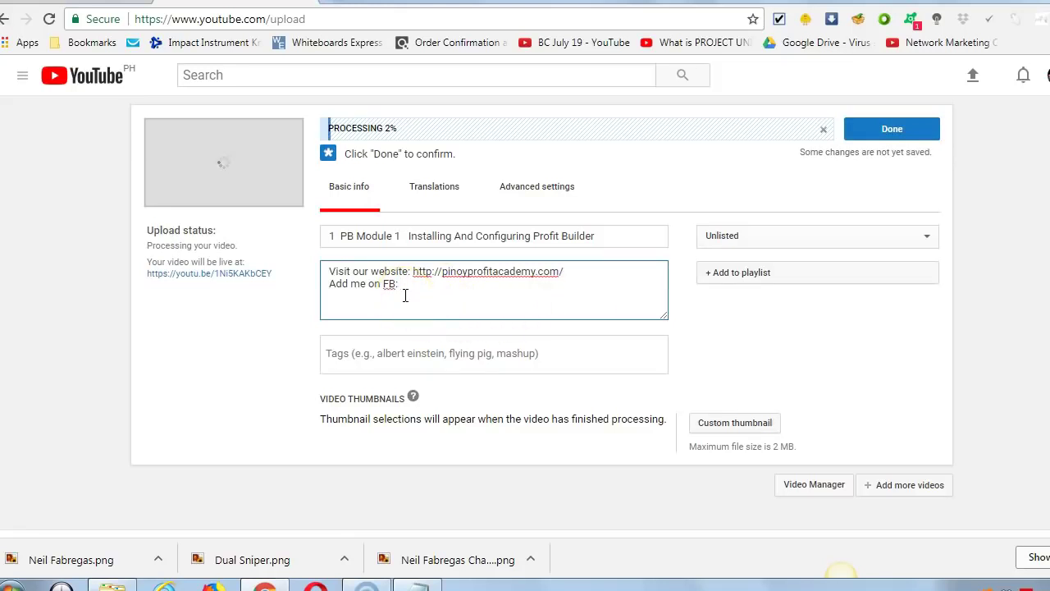
text( ()
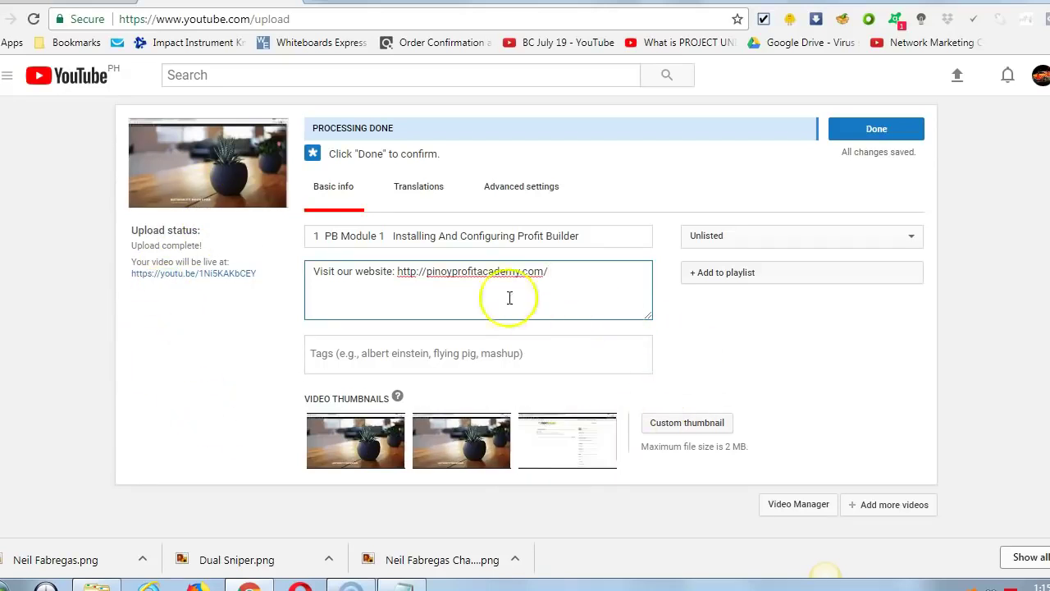
- Correct the video title's punctuation so it reads "1. PB Module 1 - Installing And Configuring Profit Builder"
drag(296, 235, 569, 235)
click(602, 239)
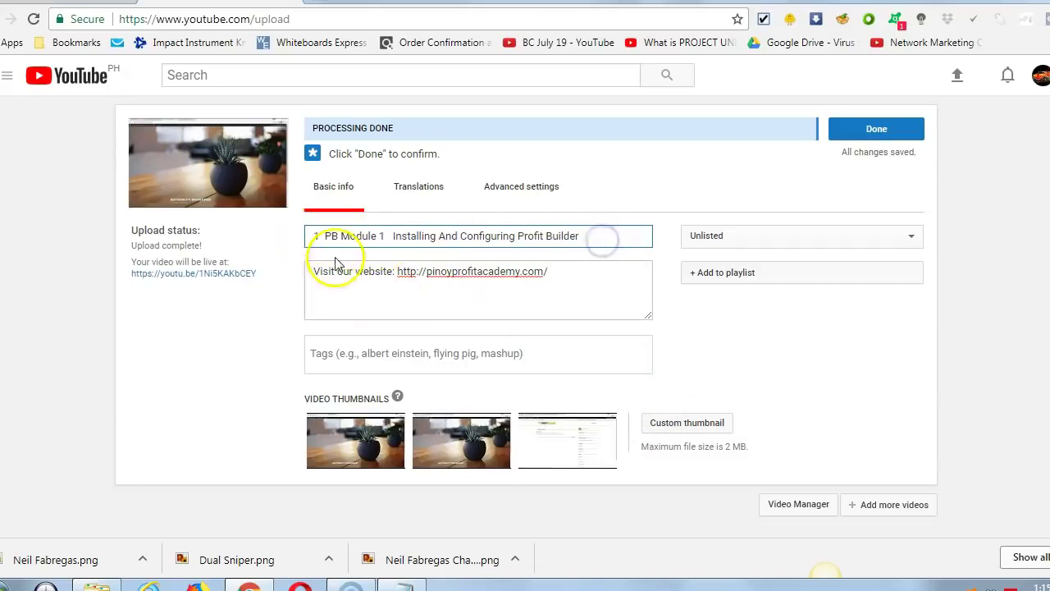
click(315, 237)
text(1)
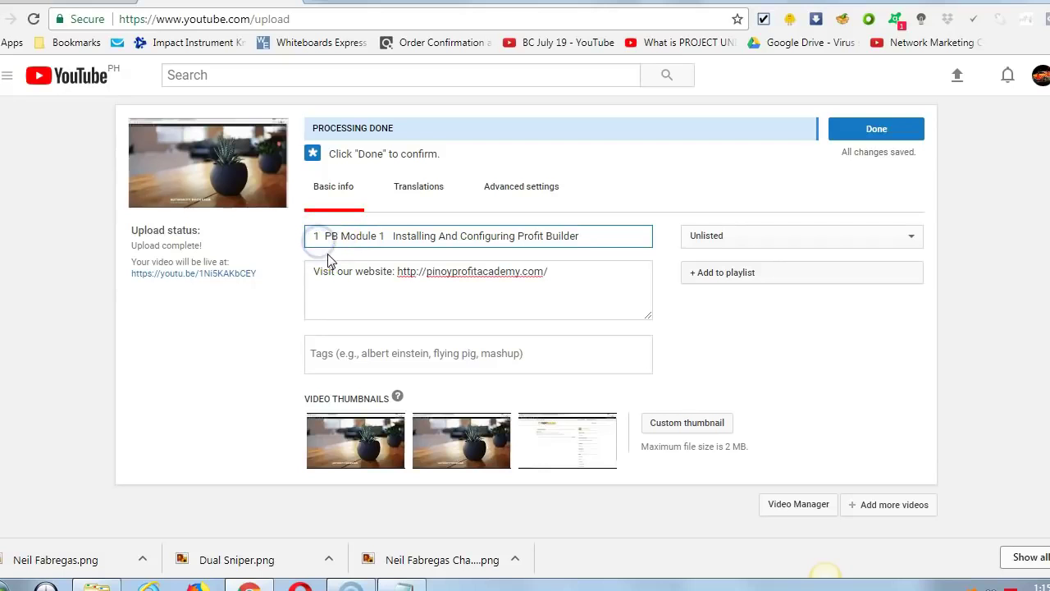
text(.)
key(BackSpace)
click(335, 263)
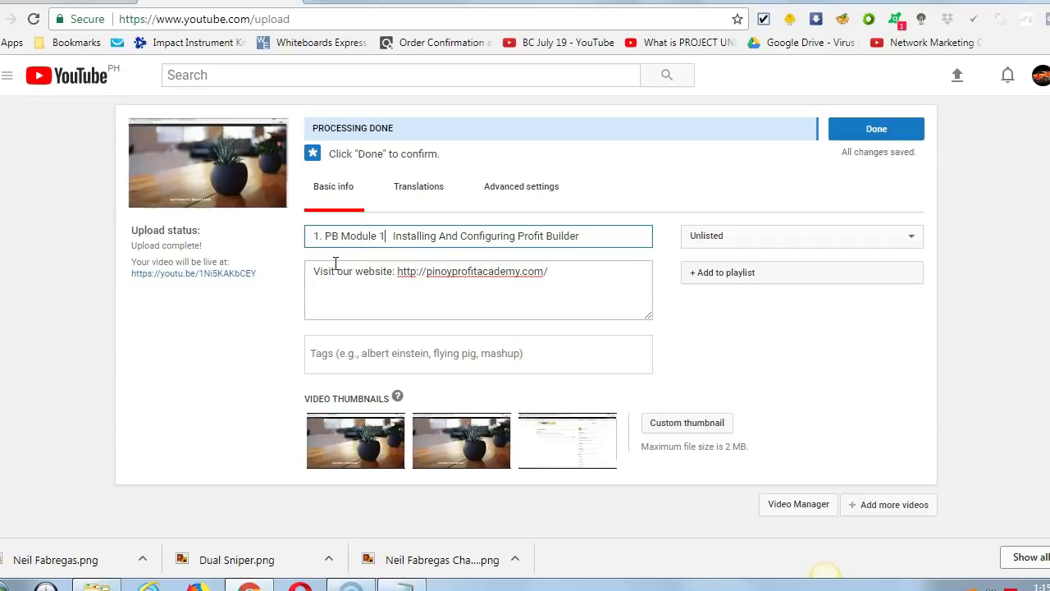
text(-)
key(BackSpace)
key(BackSpace)
key(BackSpace)
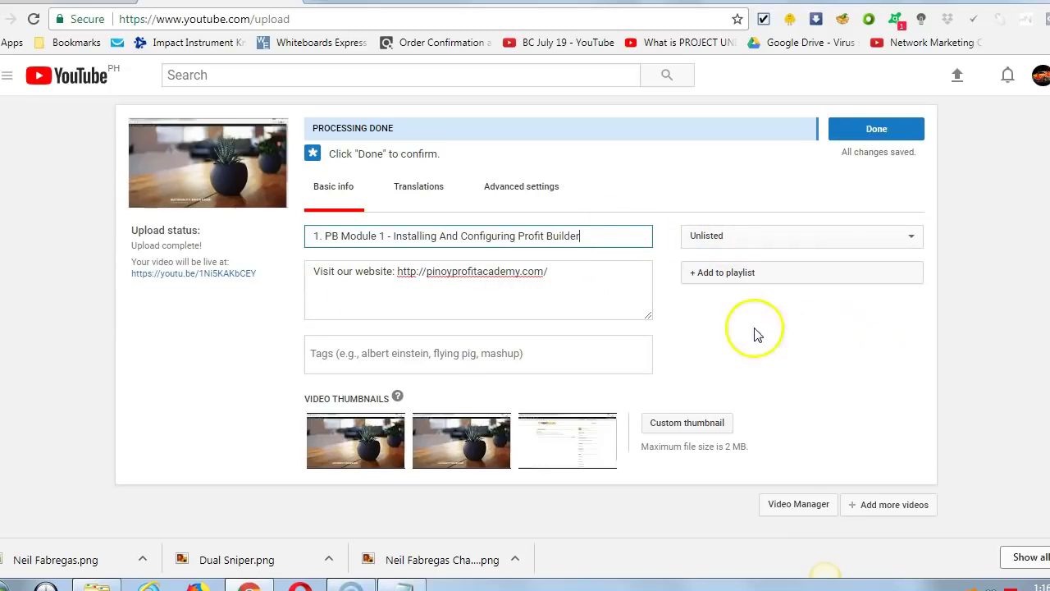
- Examine the video's playlist options and the automatically generated thumbnails
click(732, 274)
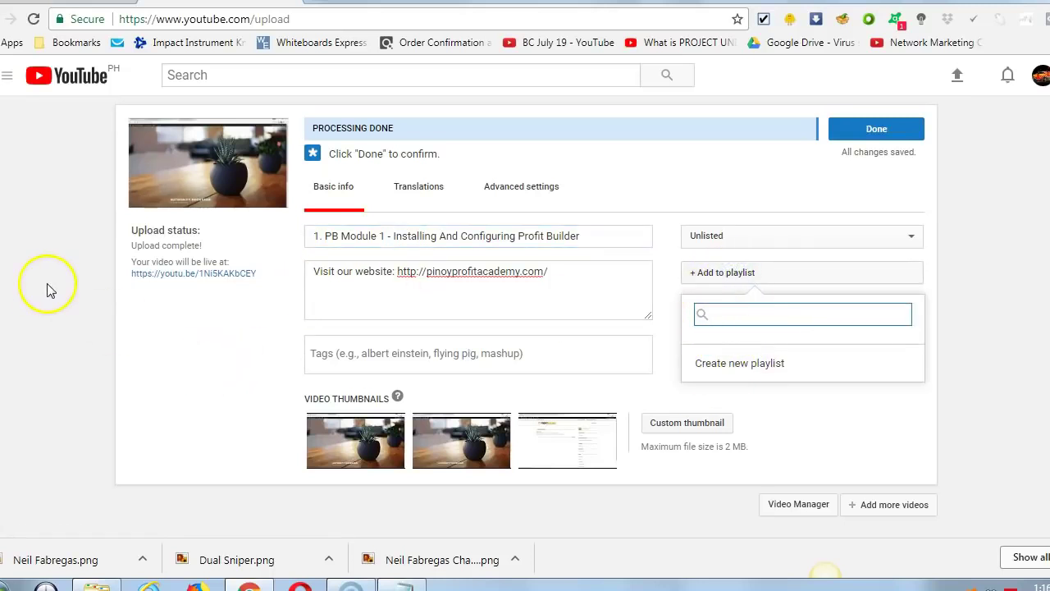
click(984, 257)
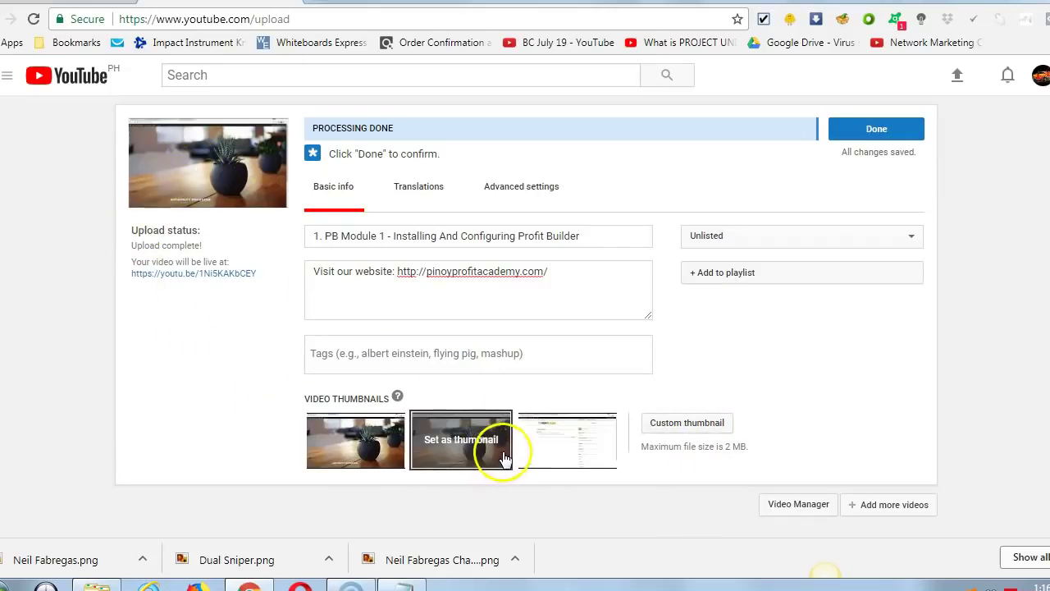
mouse_move(309, 428)
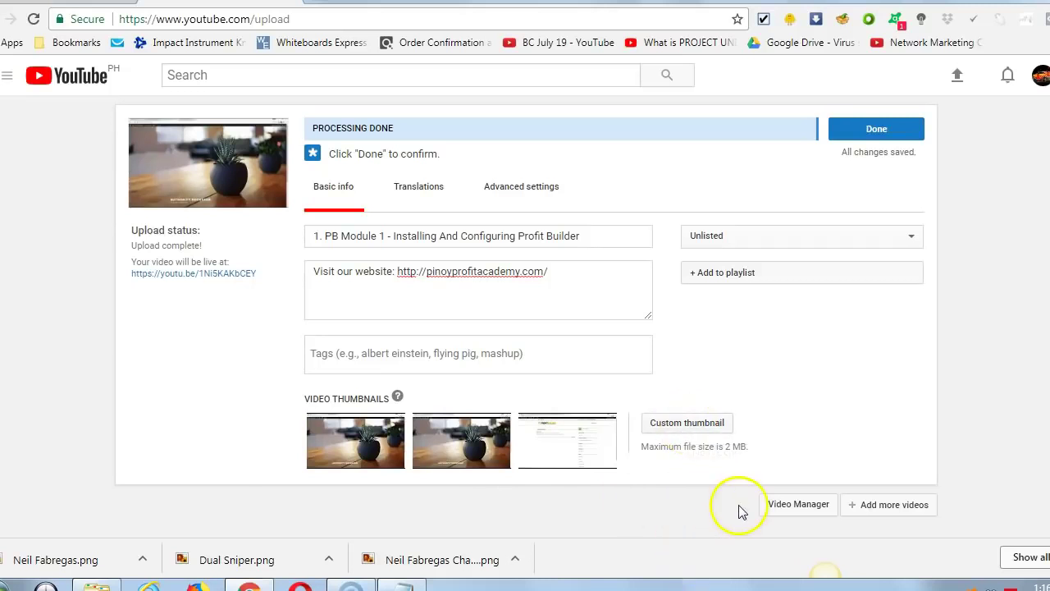
- Upload the "blog" image from the Downloads folder as the video's custom thumbnail
click(688, 428)
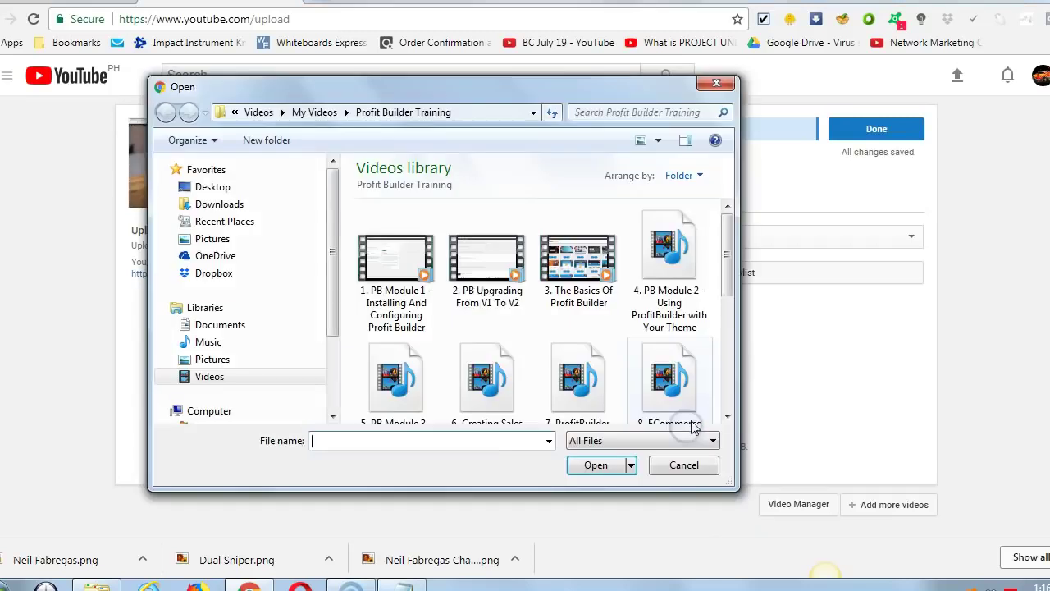
click(234, 205)
click(724, 243)
drag(721, 244, 725, 287)
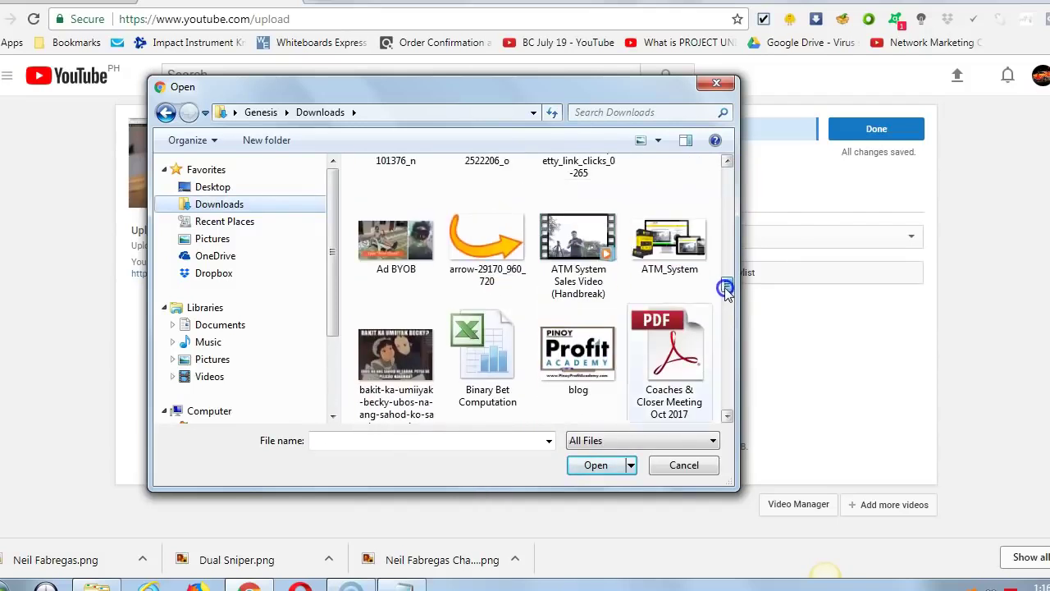
click(580, 352)
click(595, 464)
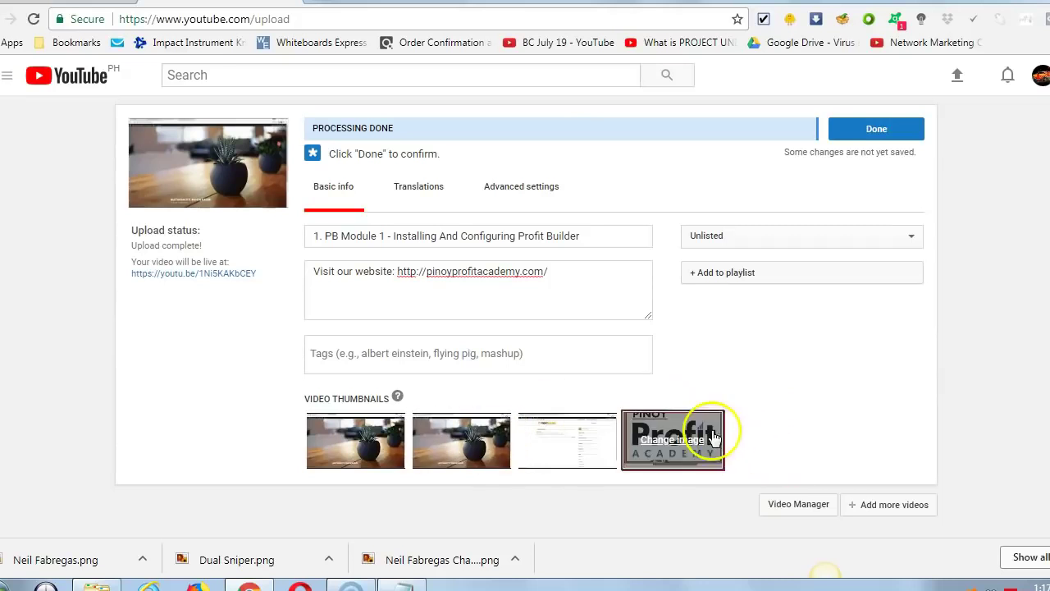
- Finish the upload by saving the video's details and go to the Video Manager
click(888, 133)
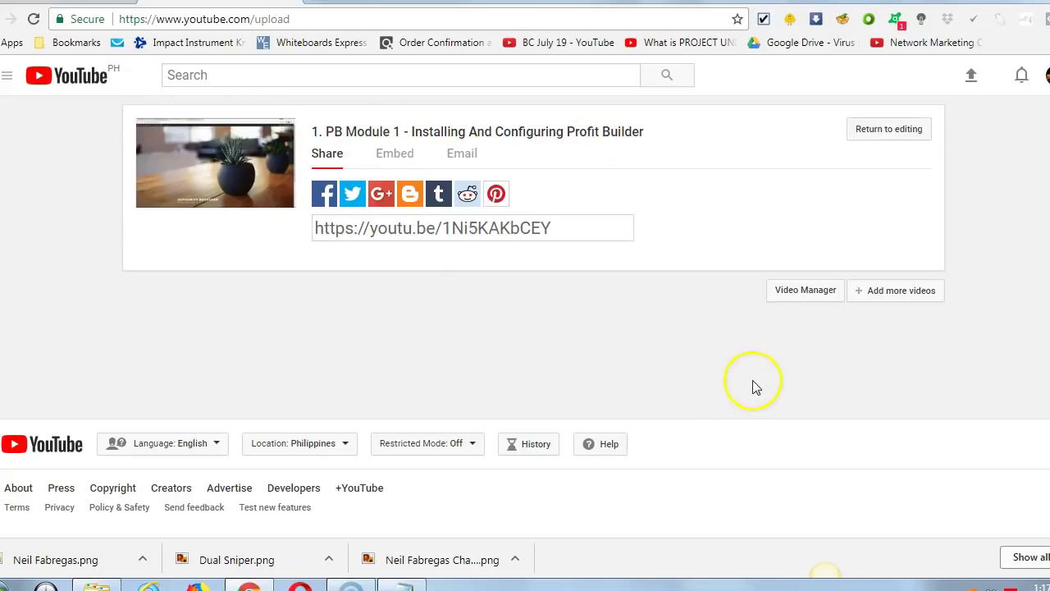
click(895, 131)
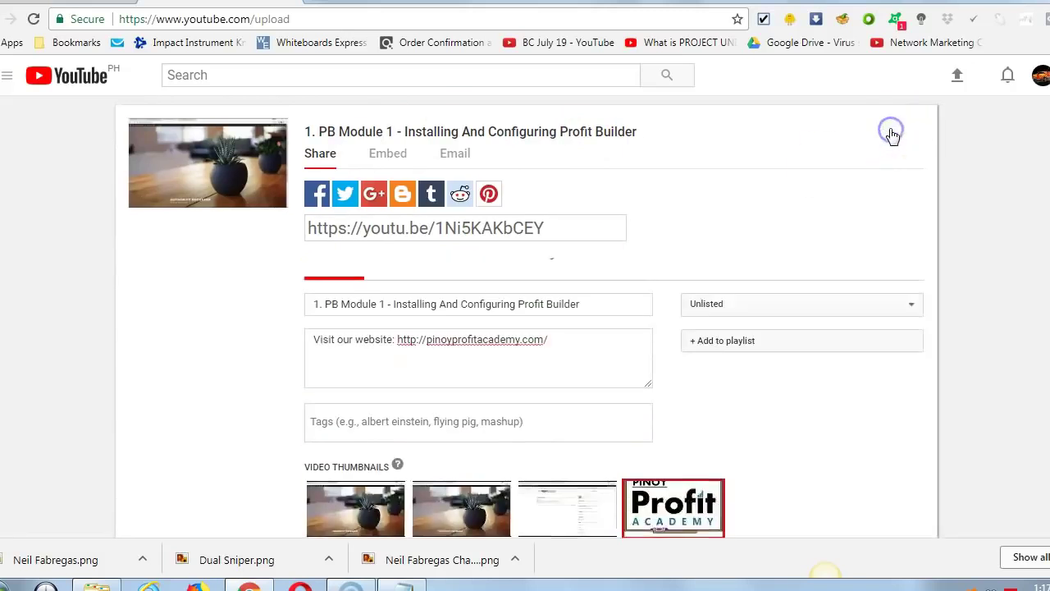
scroll(853, 179, down, 3)
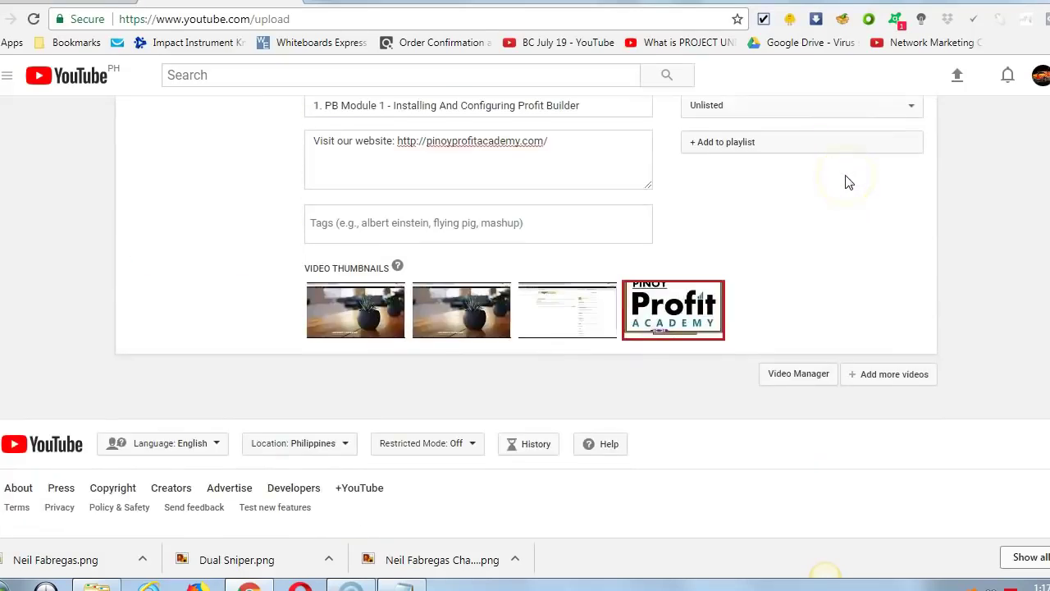
click(792, 377)
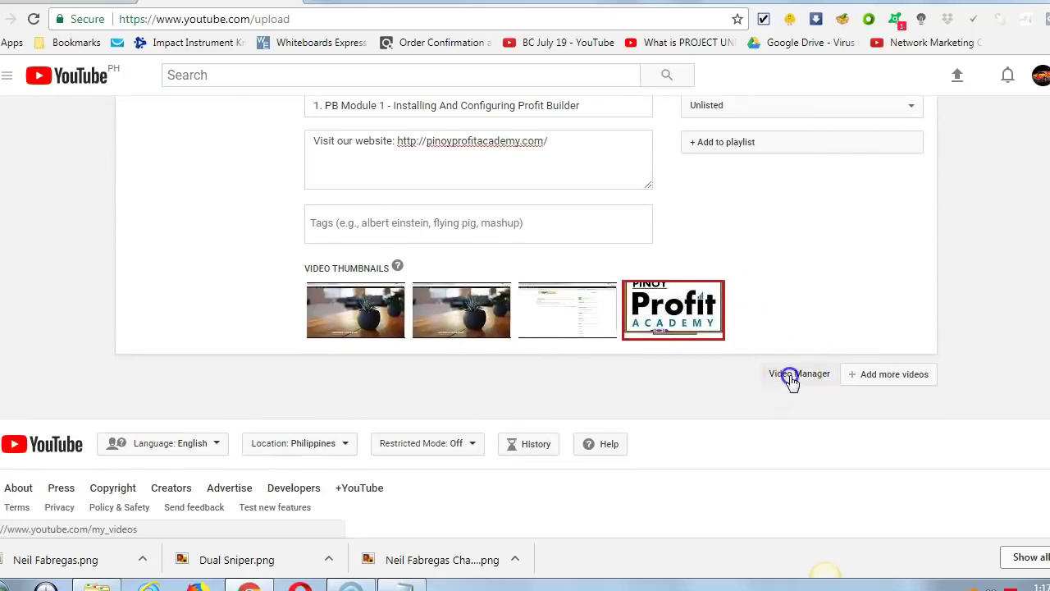
key(Escape)
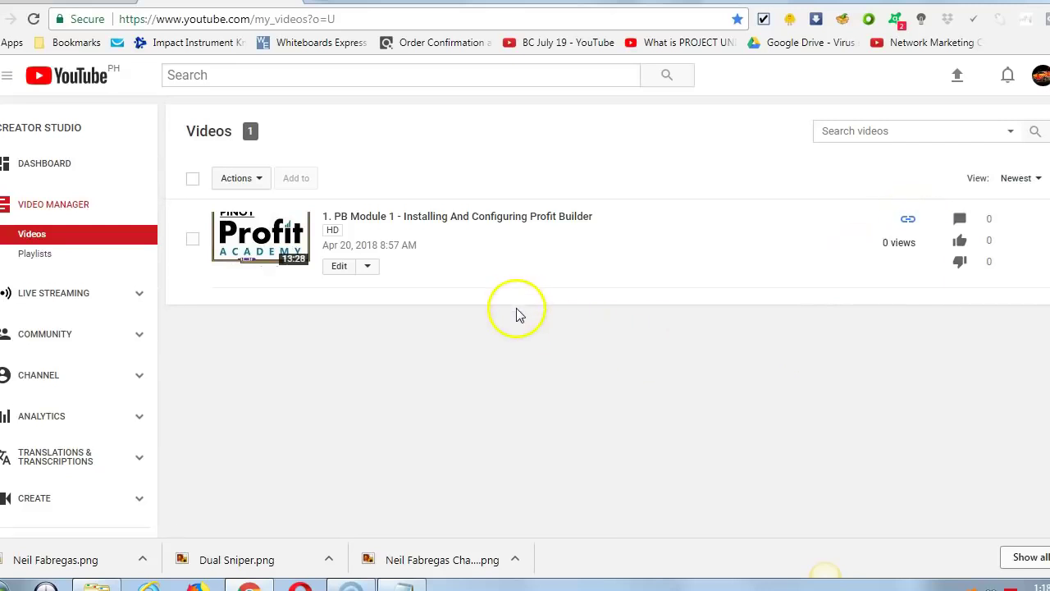
- Open the uploaded Profit Builder video for editing and go to its basic info
scroll(551, 335, down, 3)
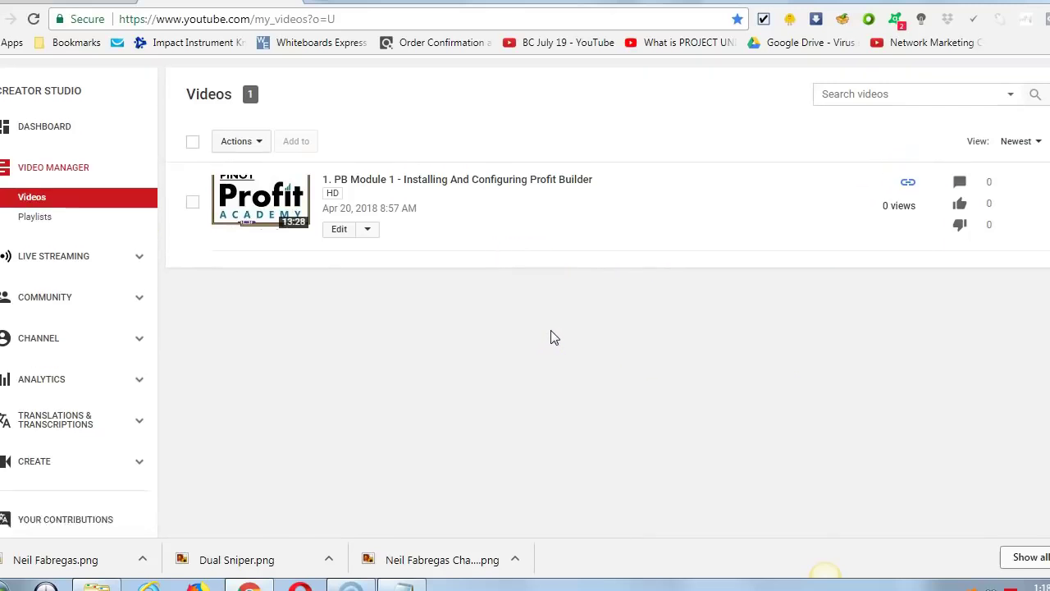
scroll(551, 336, up, 3)
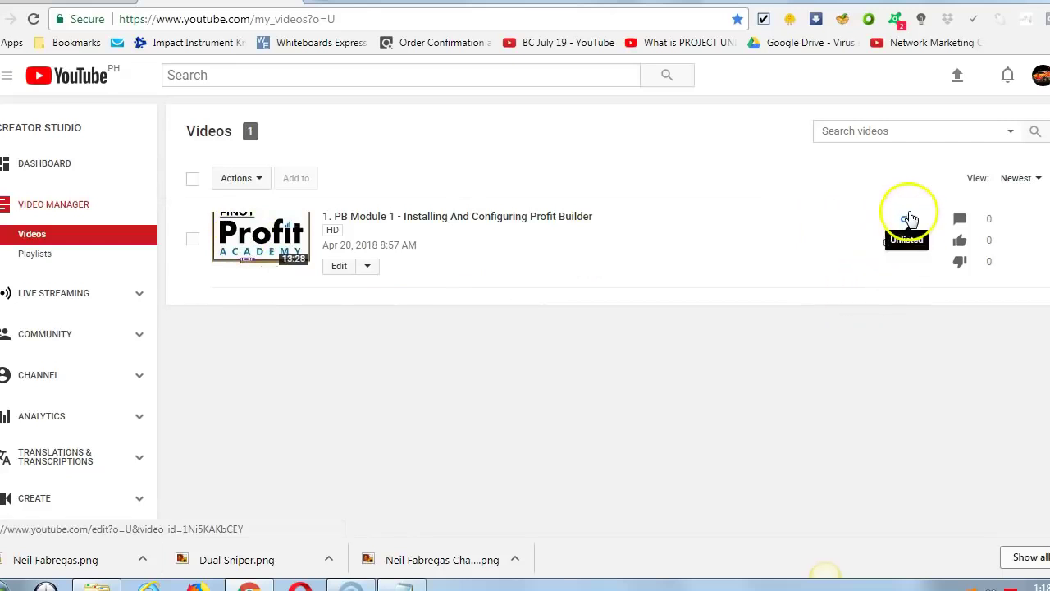
scroll(828, 294, down, 3)
scroll(828, 293, up, 3)
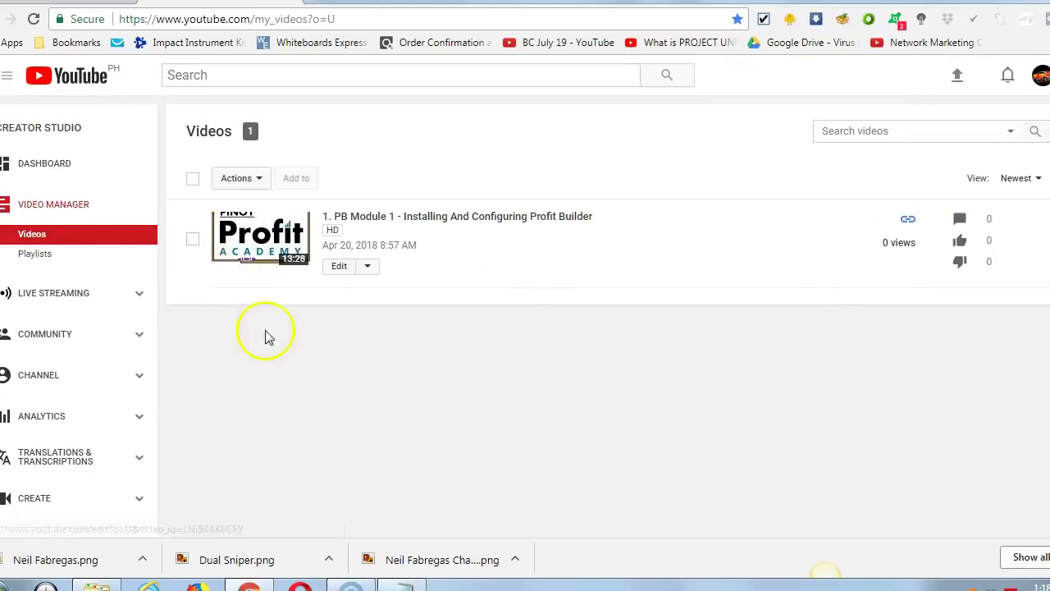
click(340, 267)
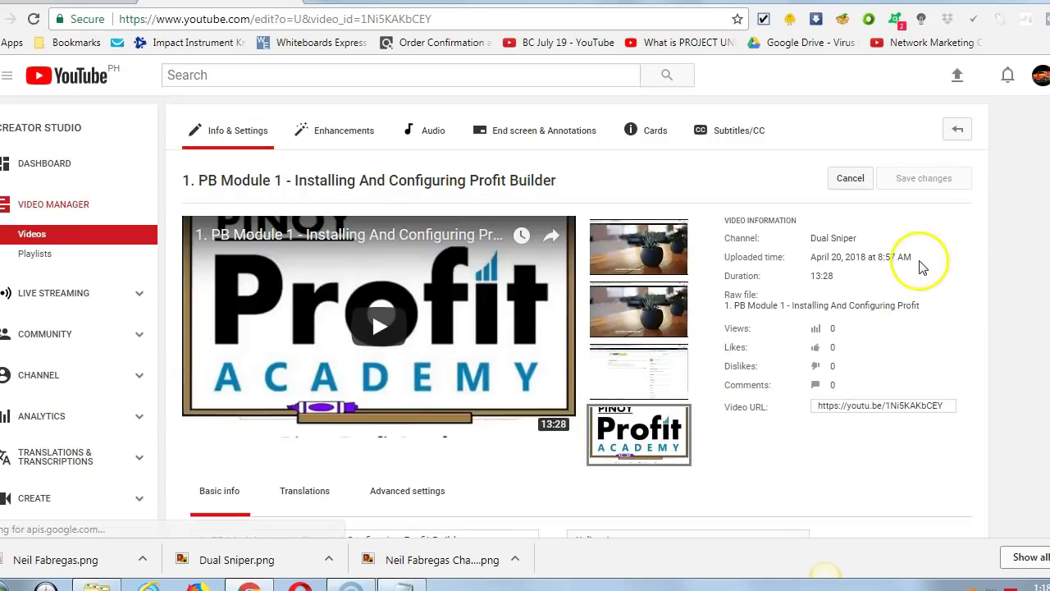
scroll(456, 389, down, 2)
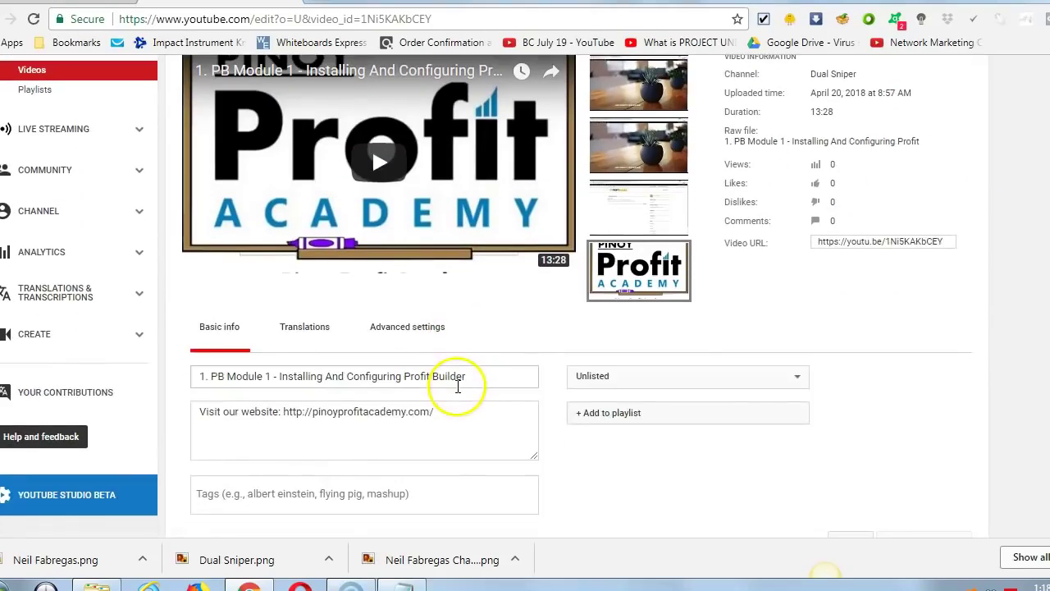
- Examine the privacy options available for the video without changing the selection
click(746, 379)
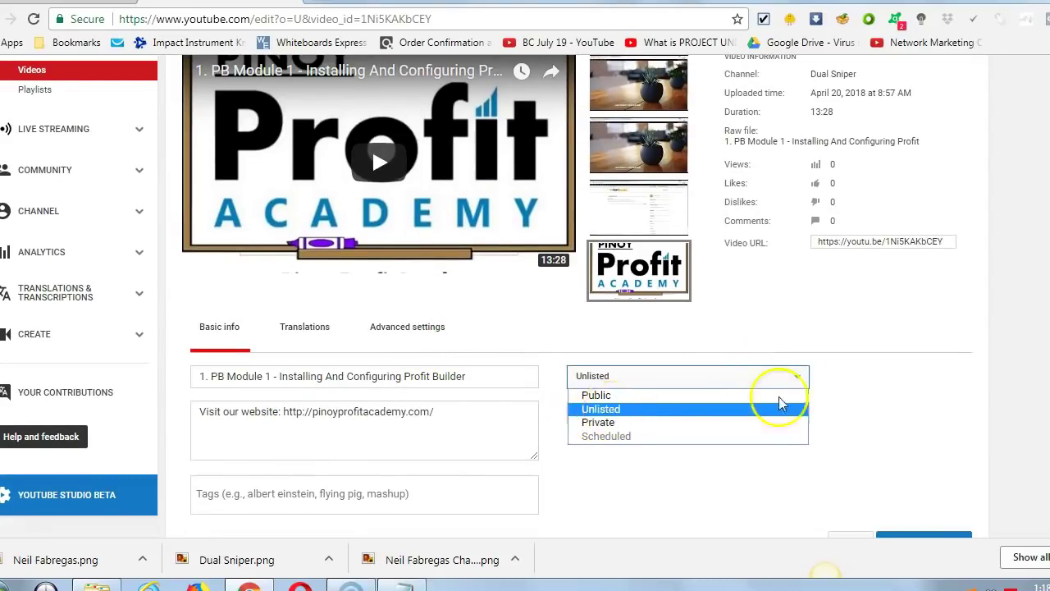
click(1006, 366)
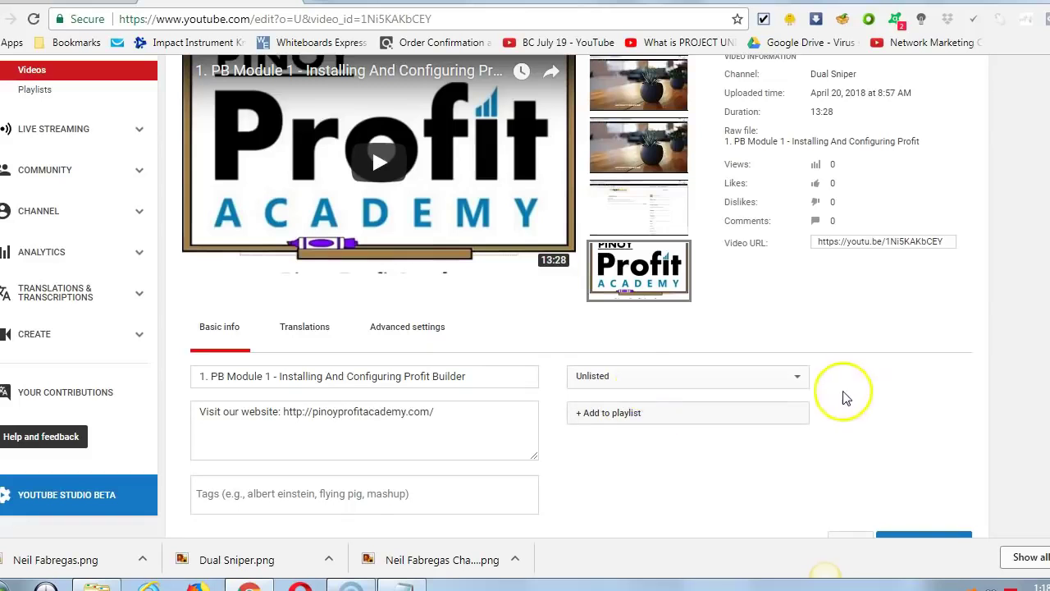
click(793, 381)
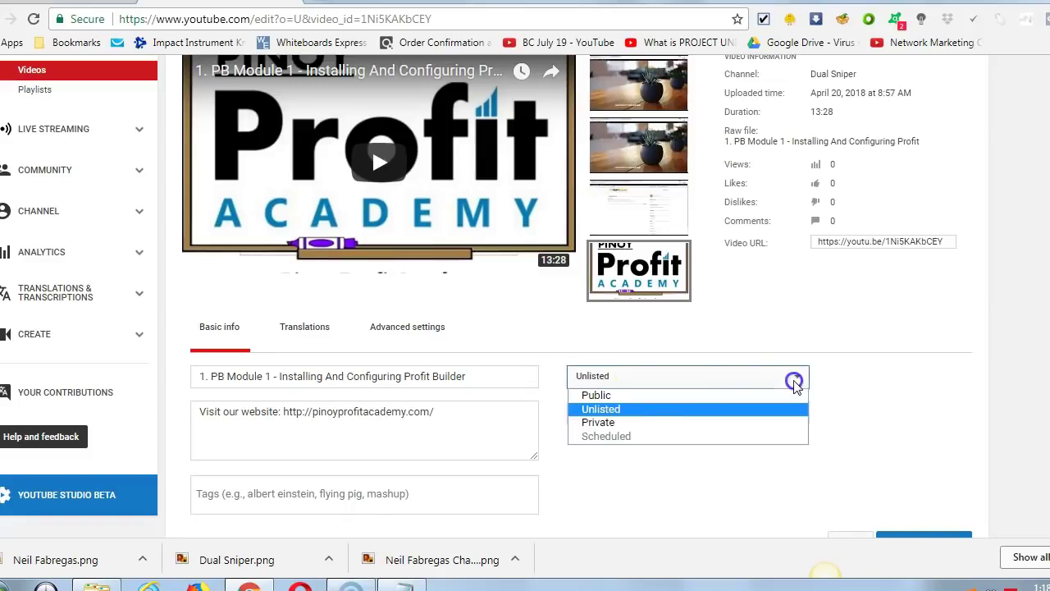
click(928, 377)
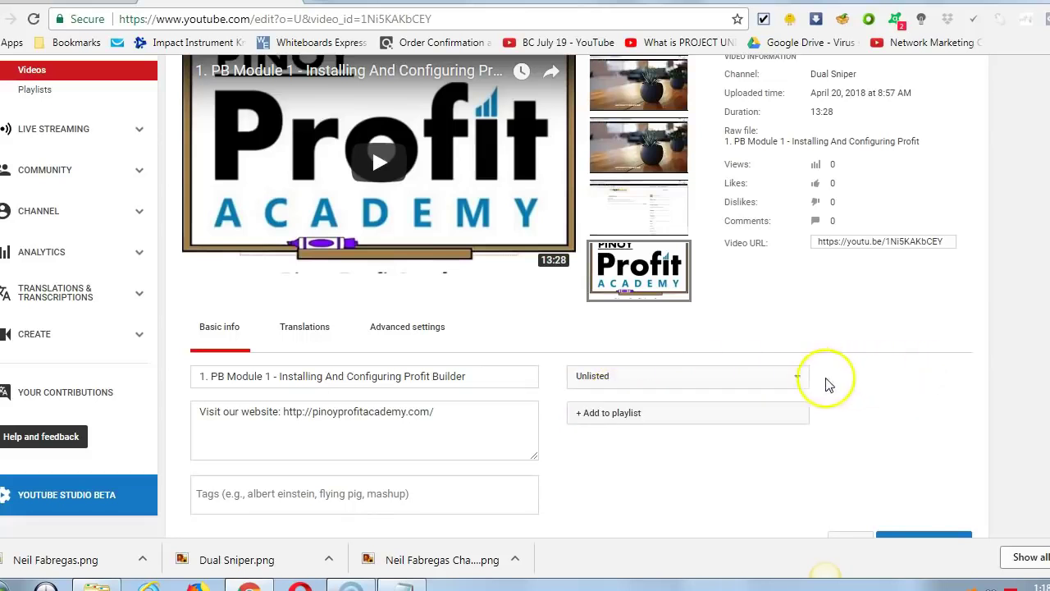
- Try the Public privacy setting for the video and switch it back to Unlisted
click(787, 377)
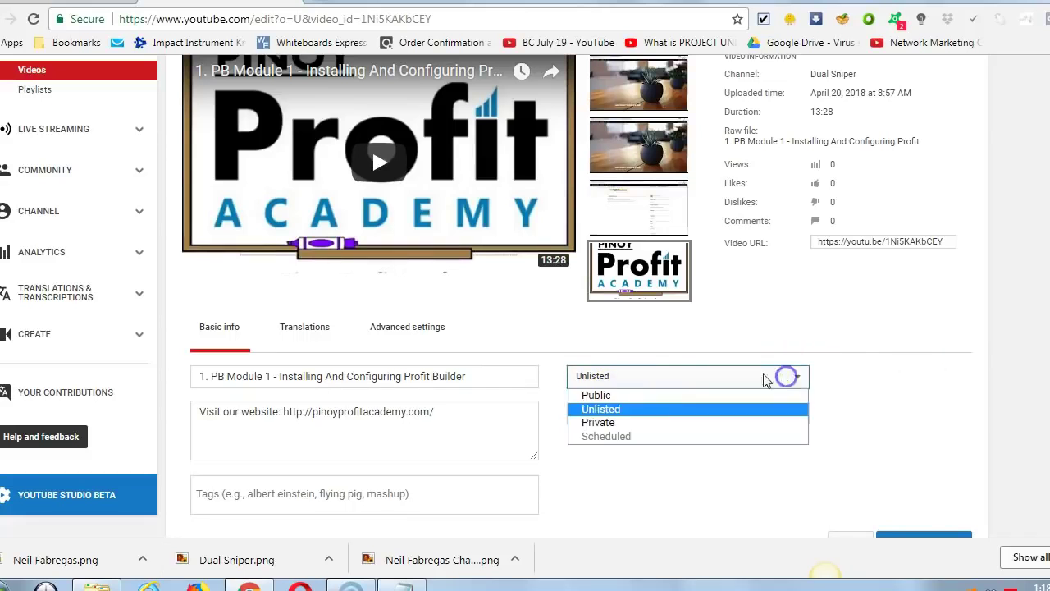
click(626, 398)
scroll(679, 403, down, 2)
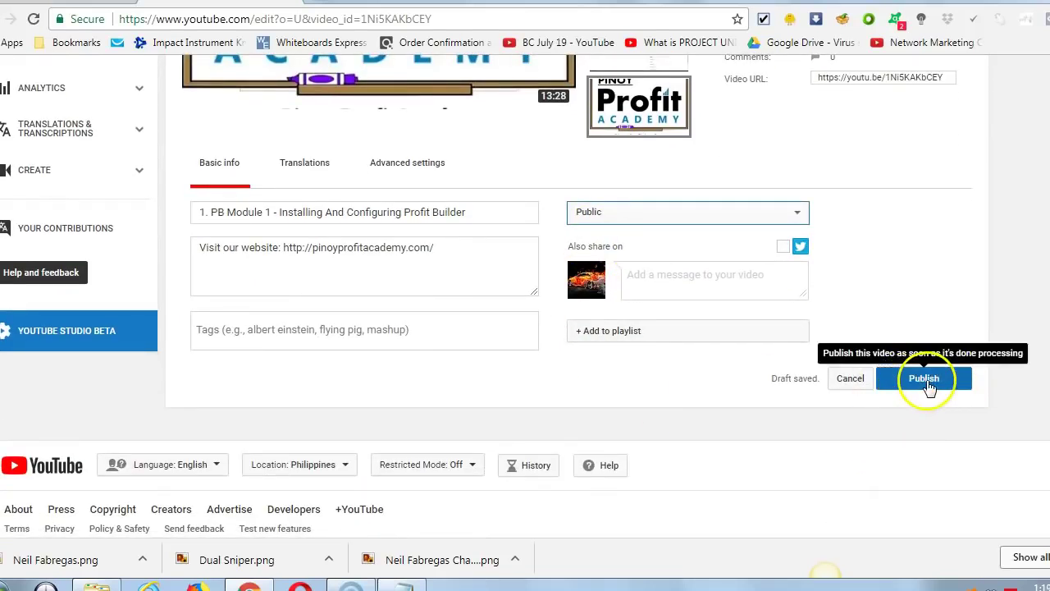
scroll(788, 398, up, 1)
click(795, 296)
click(658, 329)
scroll(909, 368, up, 1)
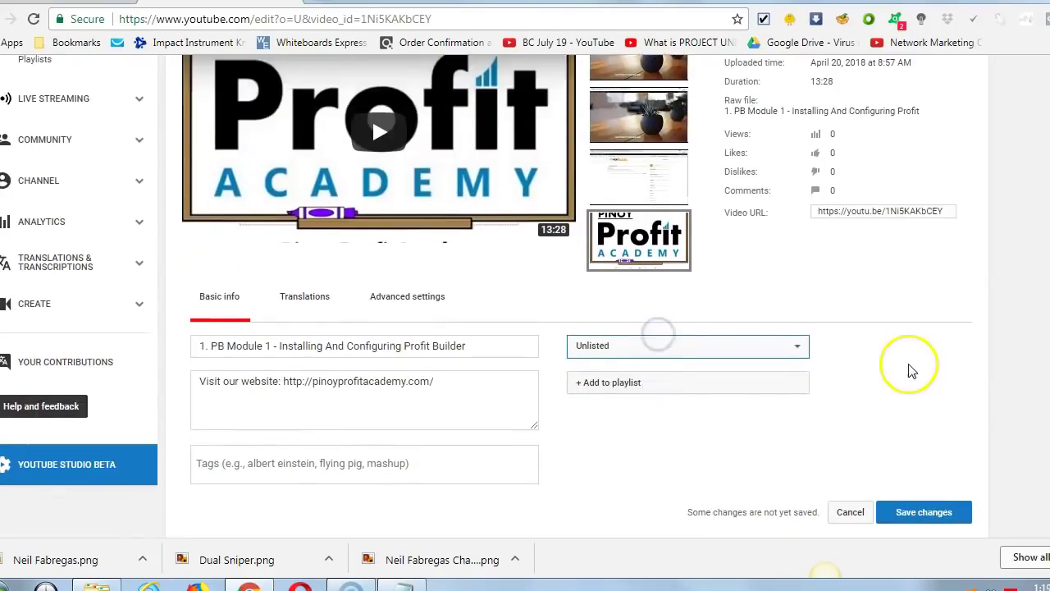
- Review the video's privacy choices again, keeping Unlisted selected, and return to the video information
click(795, 379)
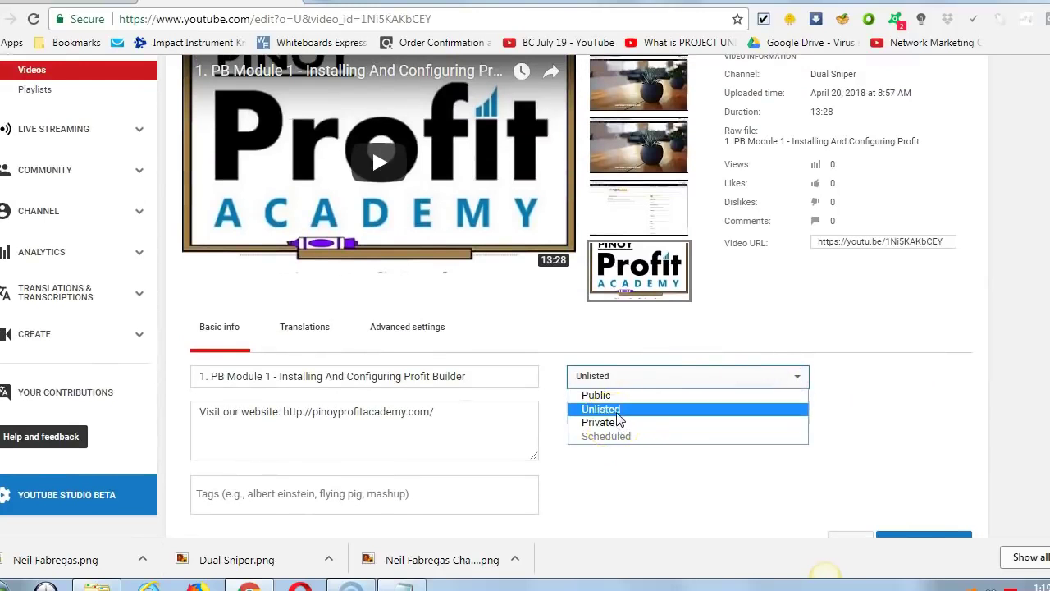
click(618, 409)
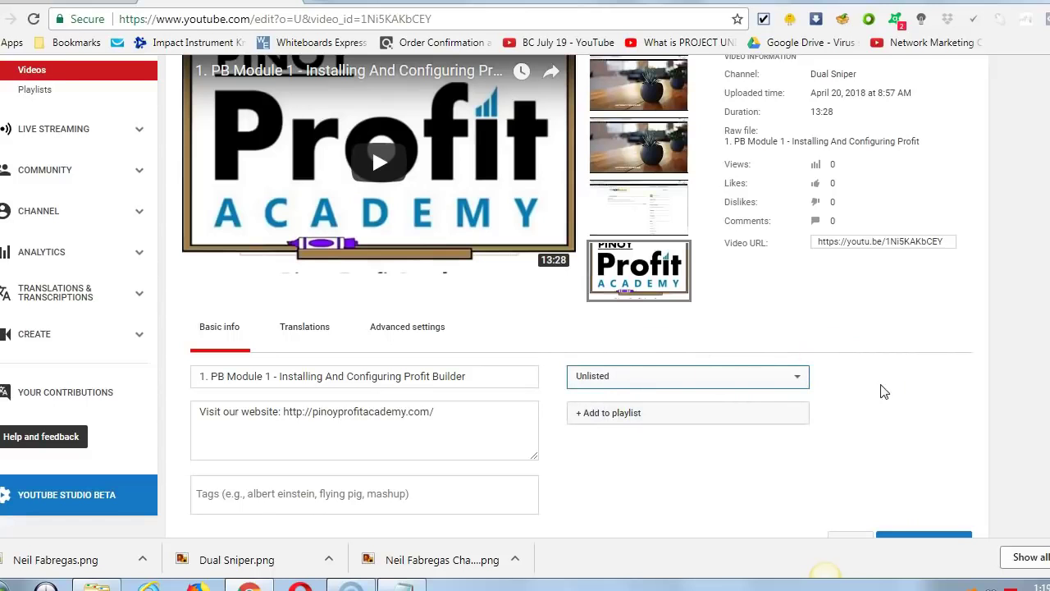
click(798, 377)
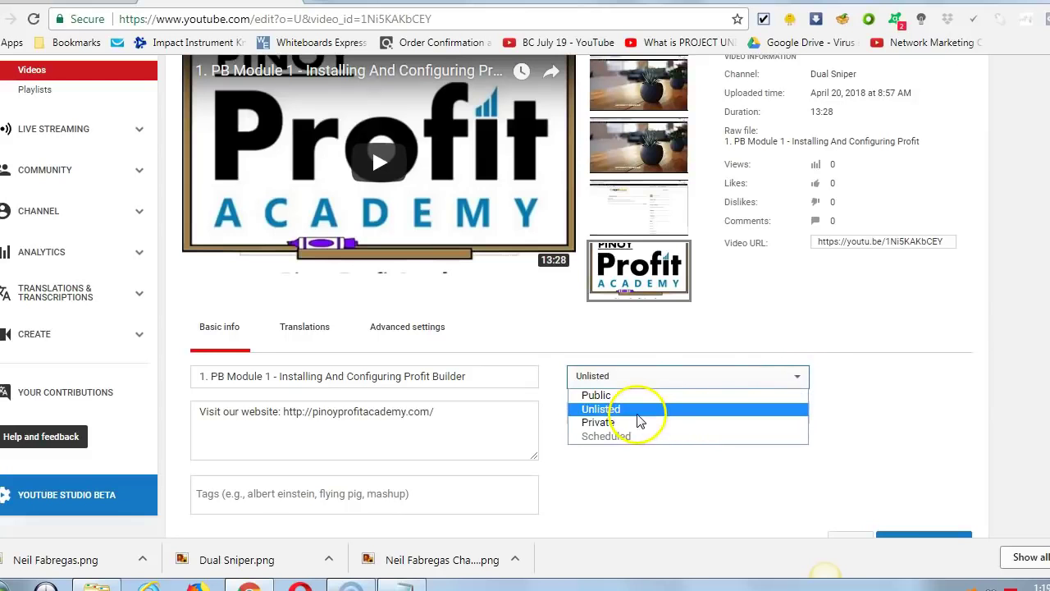
click(639, 410)
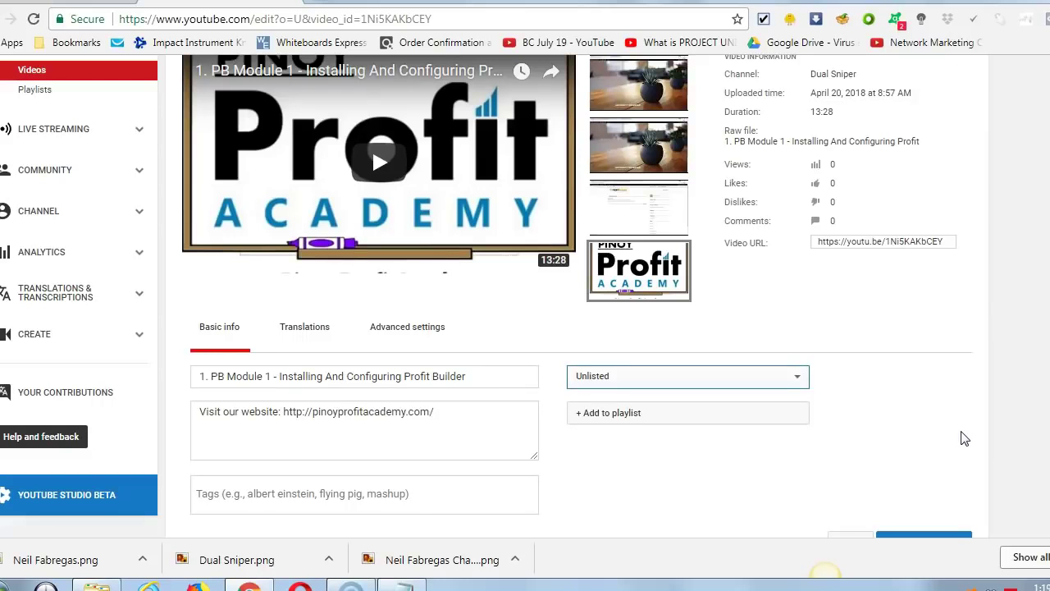
scroll(965, 438, down, 1)
scroll(965, 438, up, 1)
scroll(869, 393, up, 1)
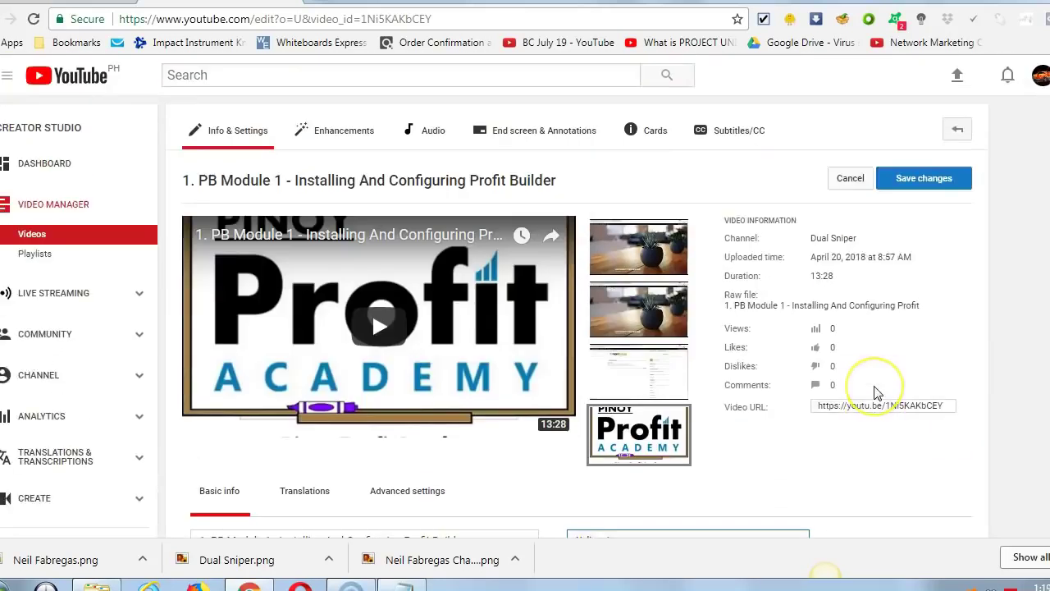
- Save the changes to the Profit Builder video and go back to the channel's list of videos
scroll(876, 393, down, 1)
scroll(876, 393, up, 2)
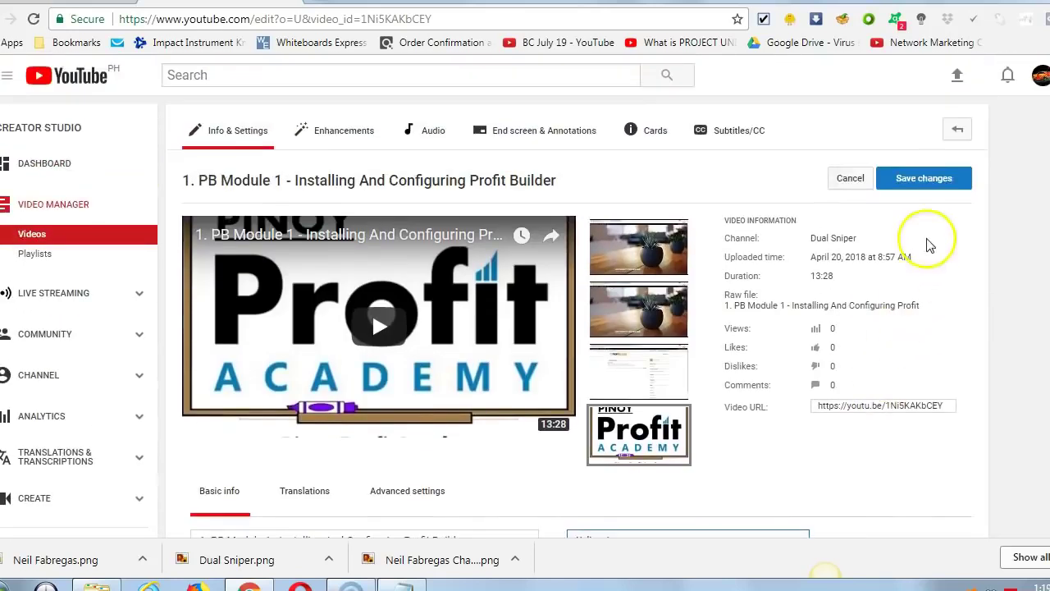
click(929, 181)
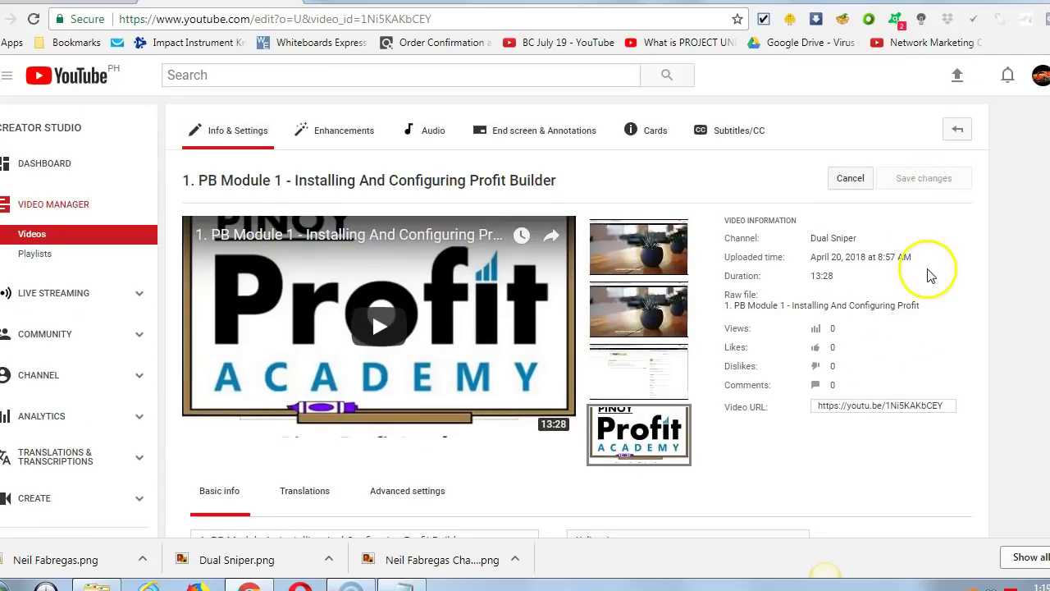
scroll(973, 345, down, 3)
scroll(971, 344, up, 3)
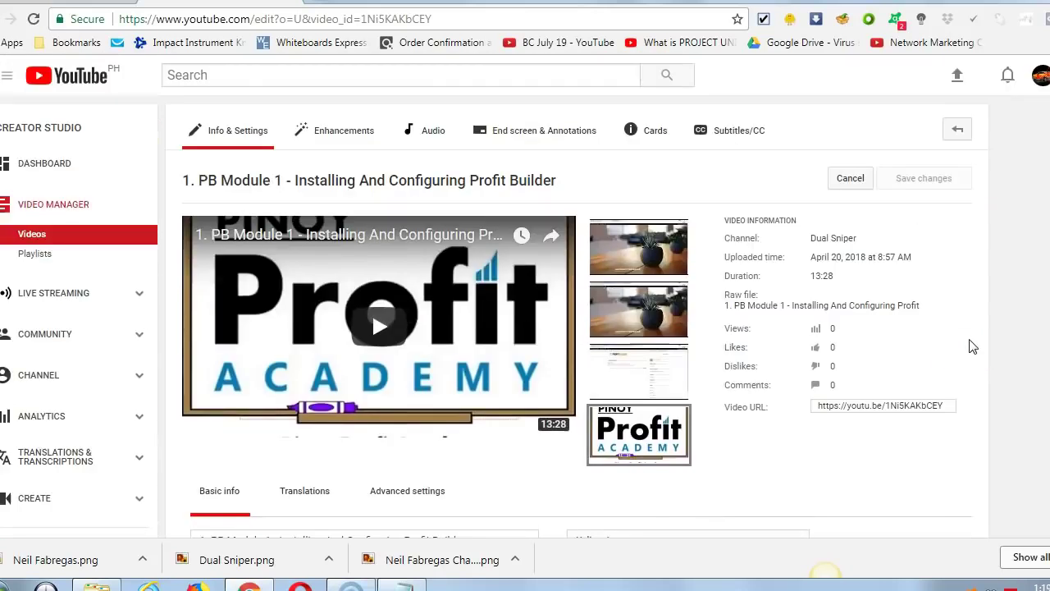
click(51, 207)
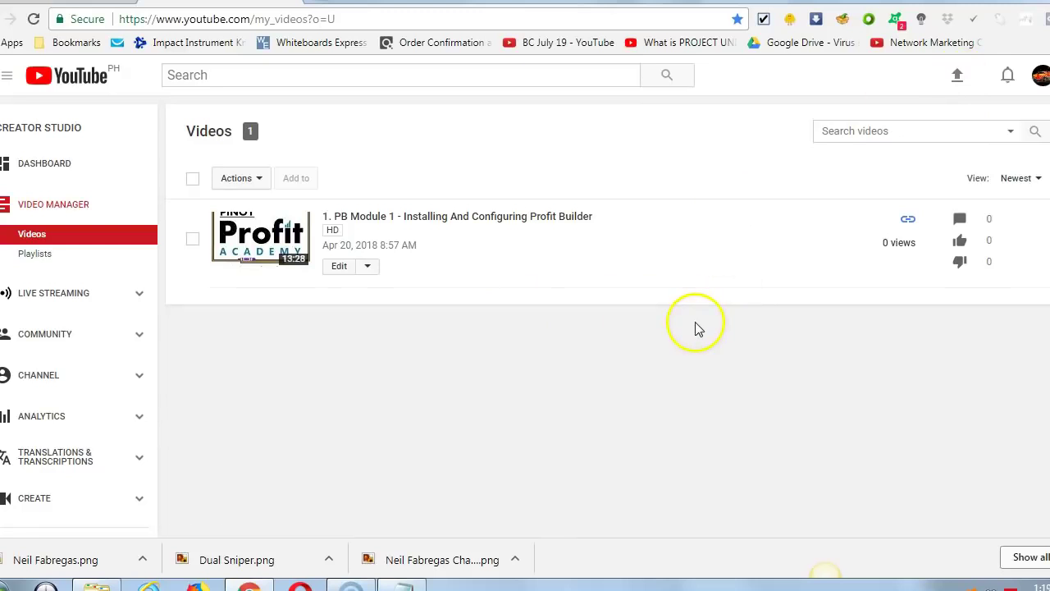
- Start a new playlist on the channel and title it "Profit Builder Tutorials"
click(33, 260)
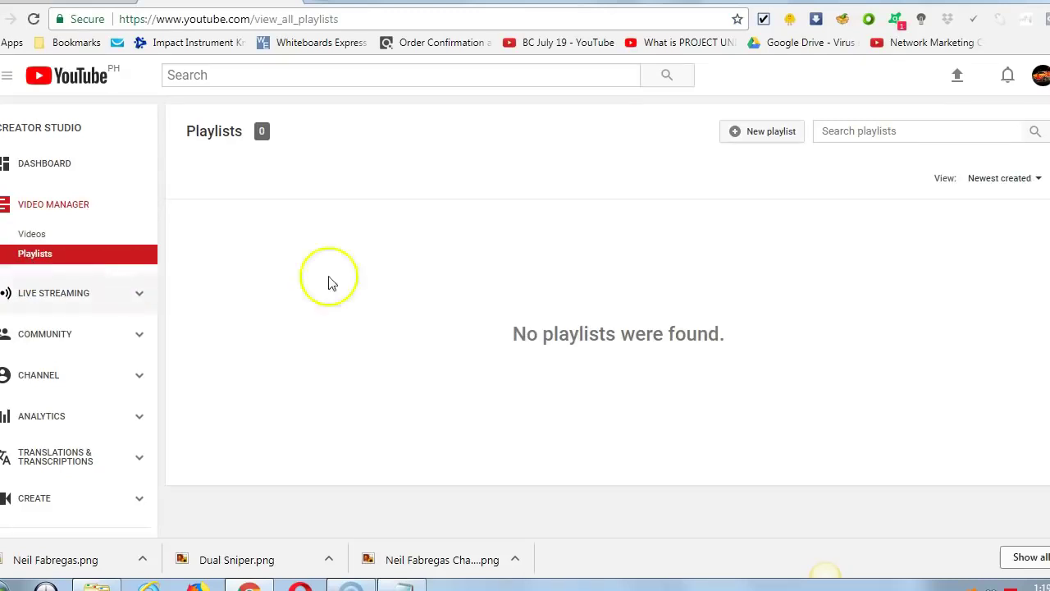
click(772, 134)
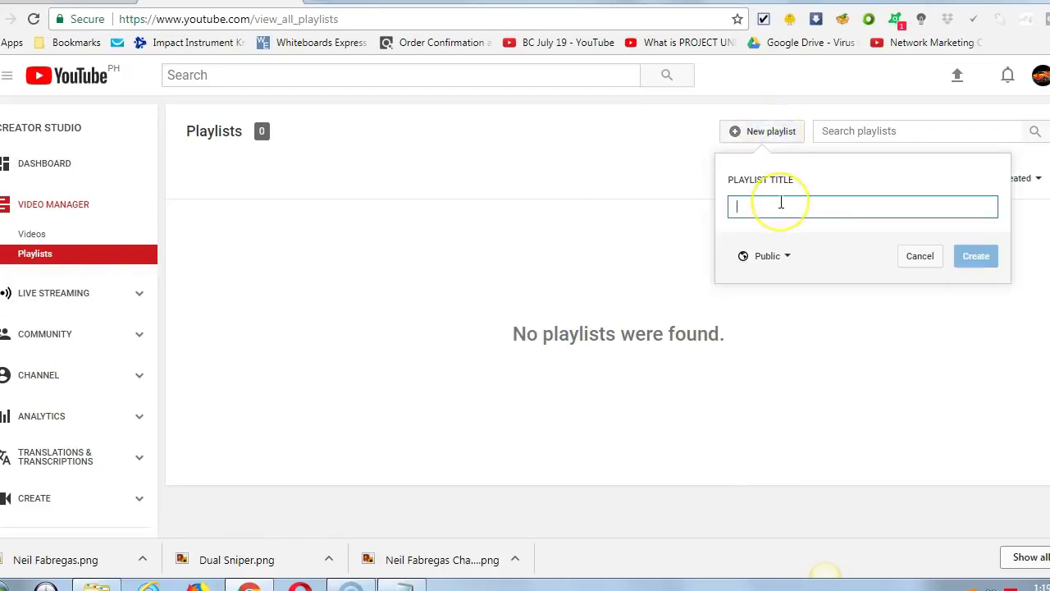
text(Pro)
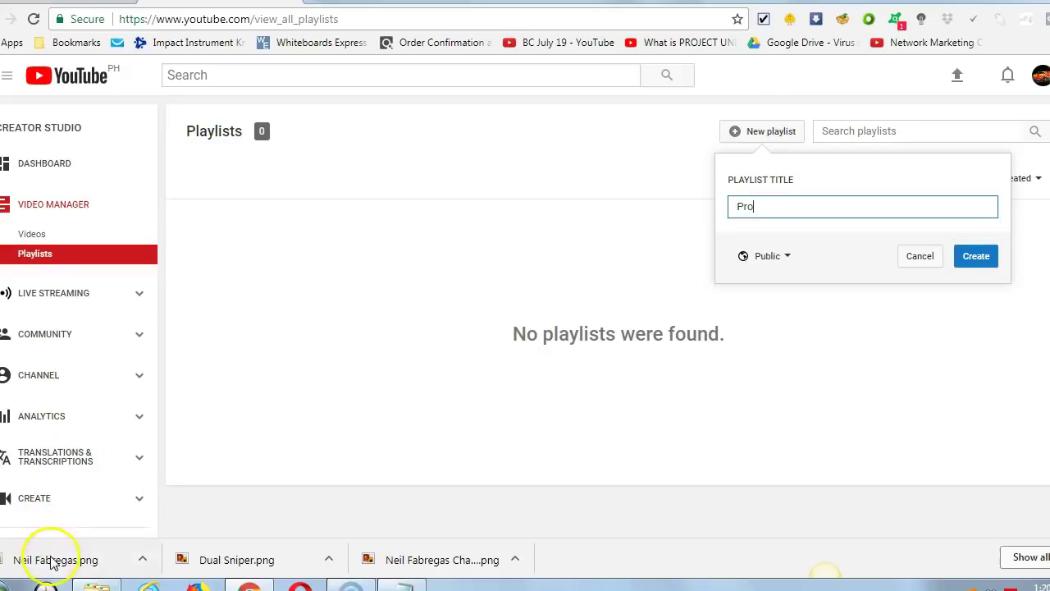
text(fit Builder Tutorials)
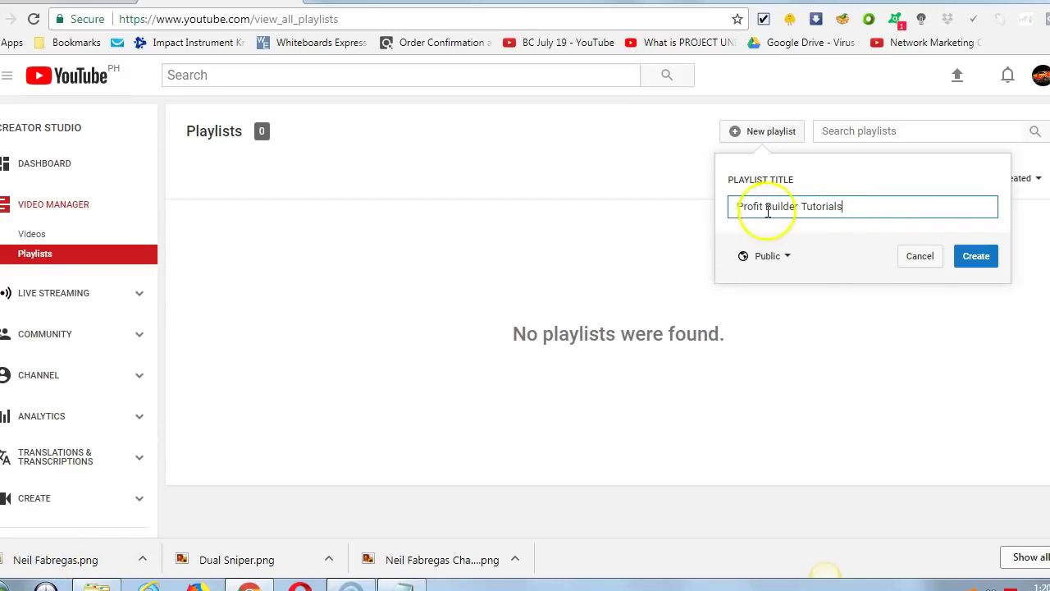
- Create the Profit Builder Tutorials playlist with Unlisted privacy and open it for editing
click(786, 258)
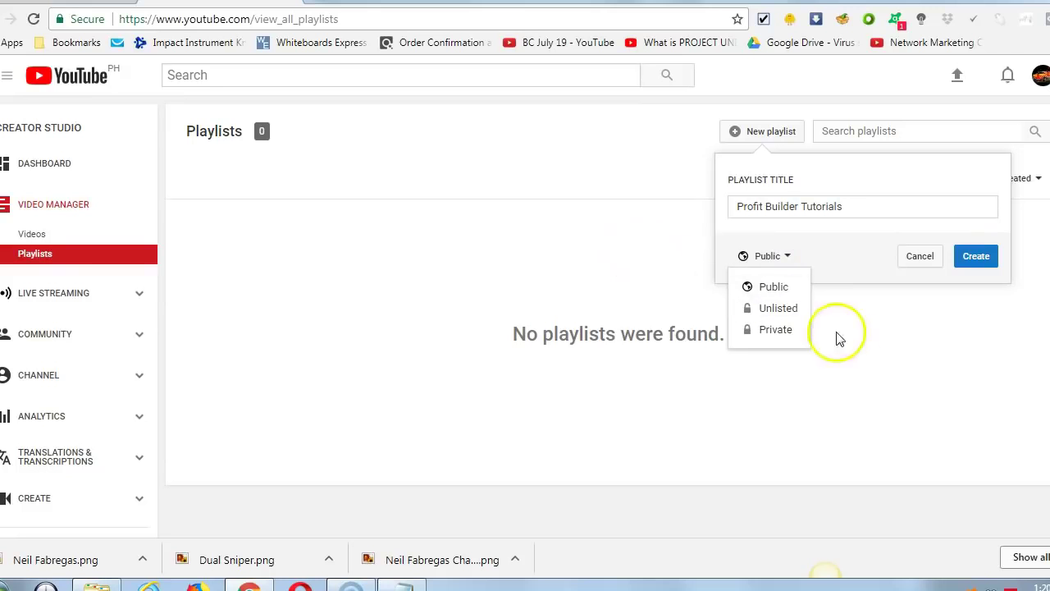
click(604, 244)
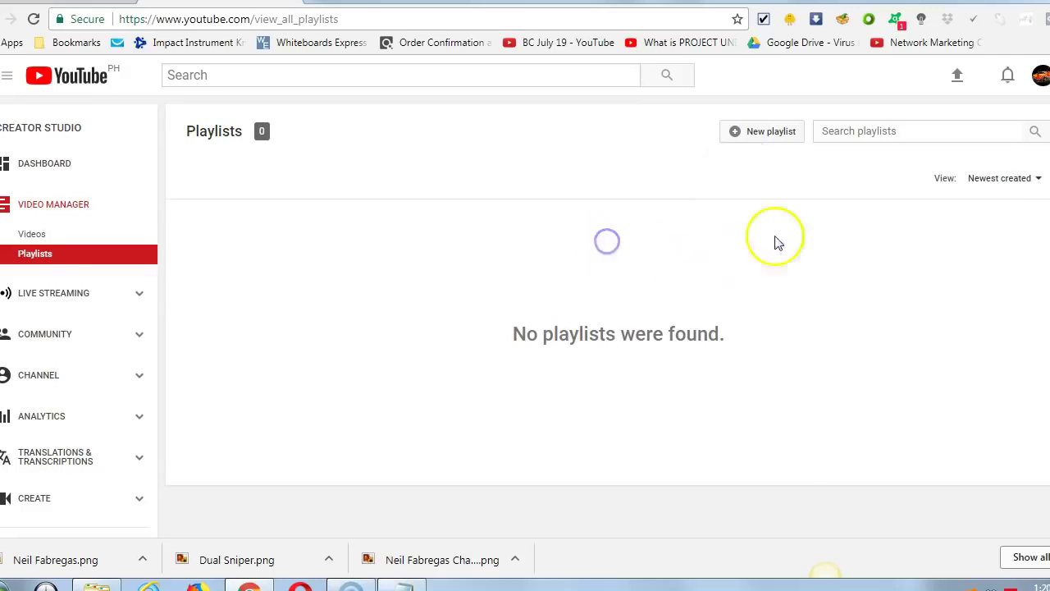
click(793, 136)
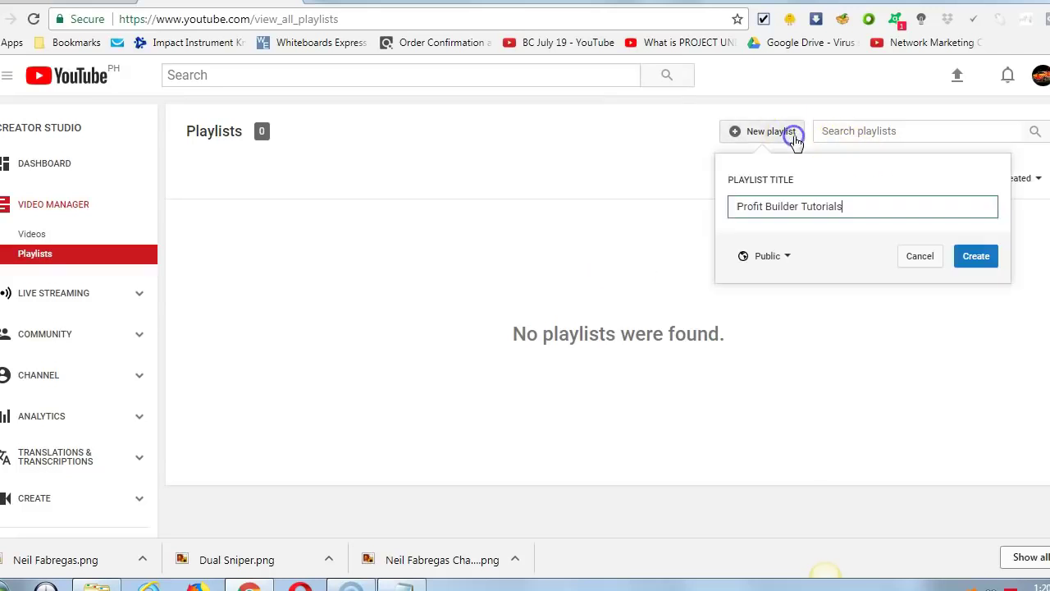
click(767, 259)
click(769, 310)
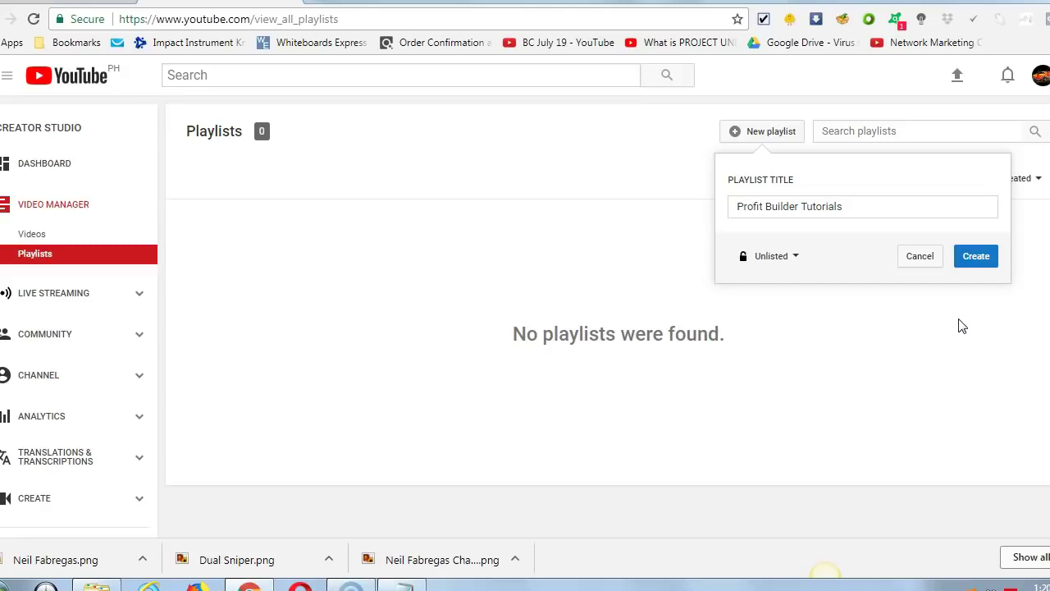
click(879, 206)
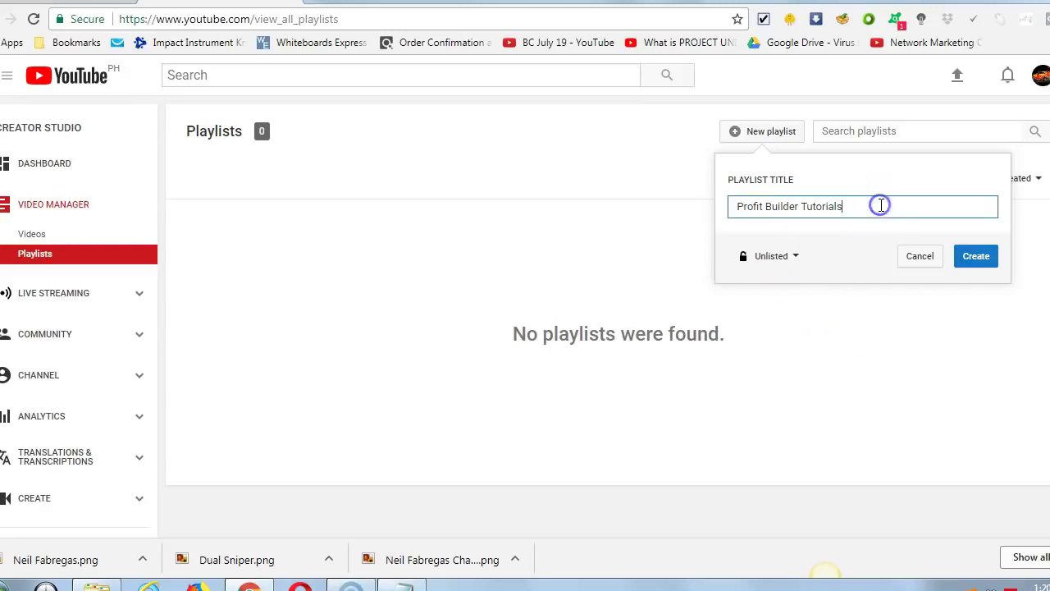
click(979, 259)
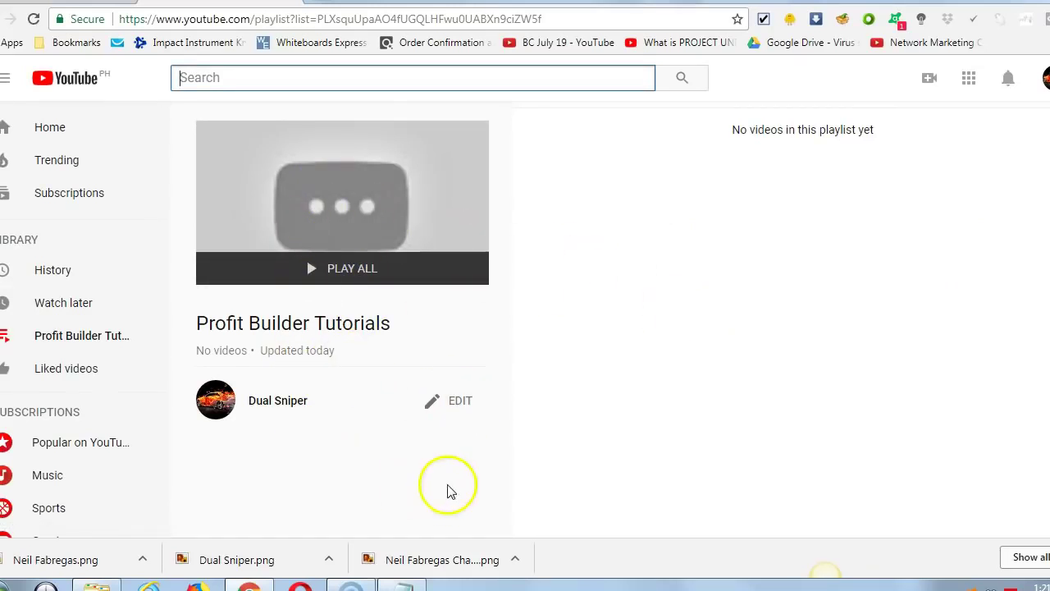
click(457, 405)
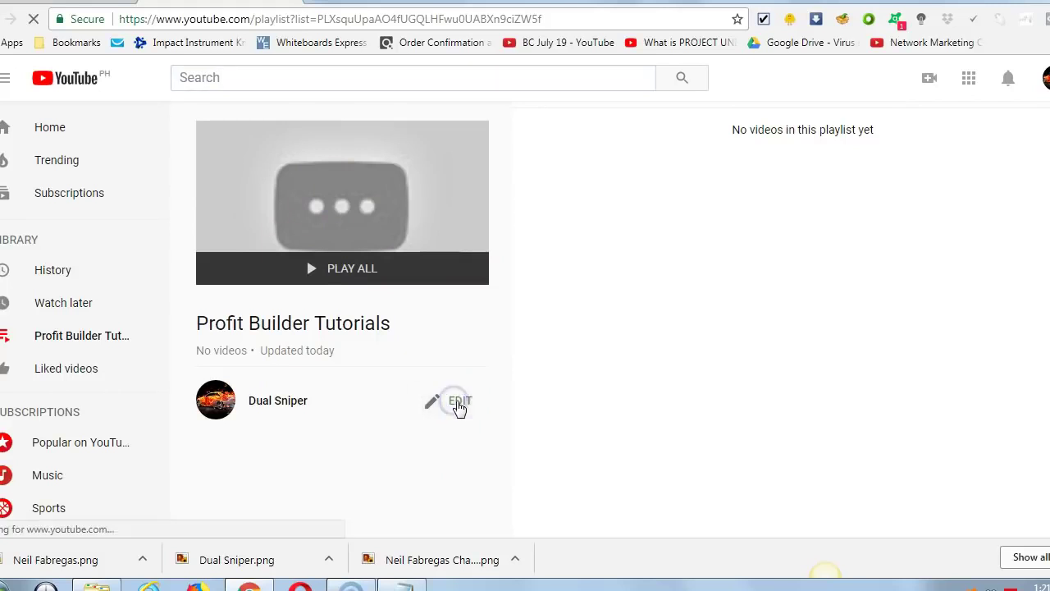